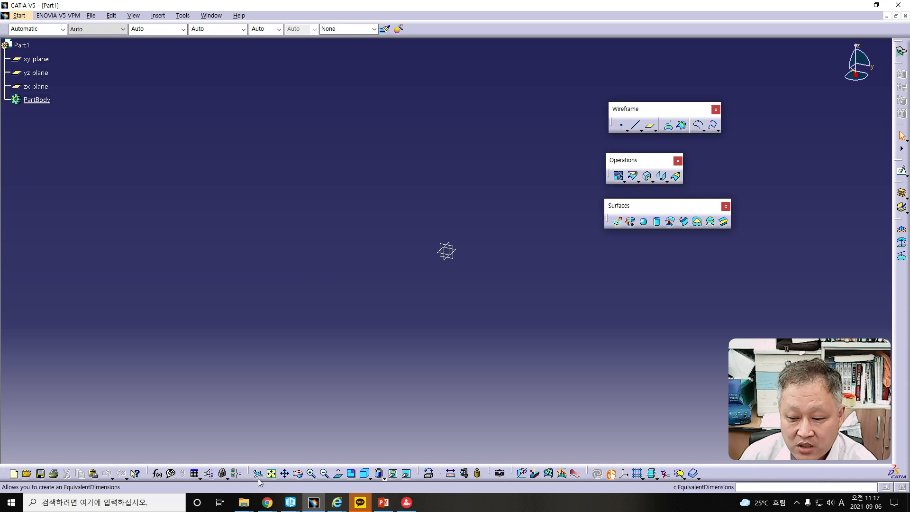
- Read the Helix slide in the PowerPoint lecture and return to CATIA V5
click(384, 504)
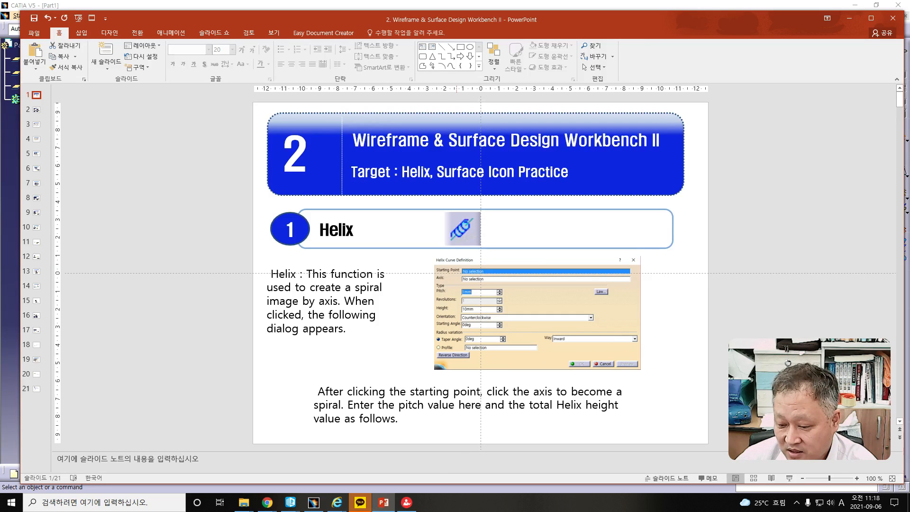
click(314, 507)
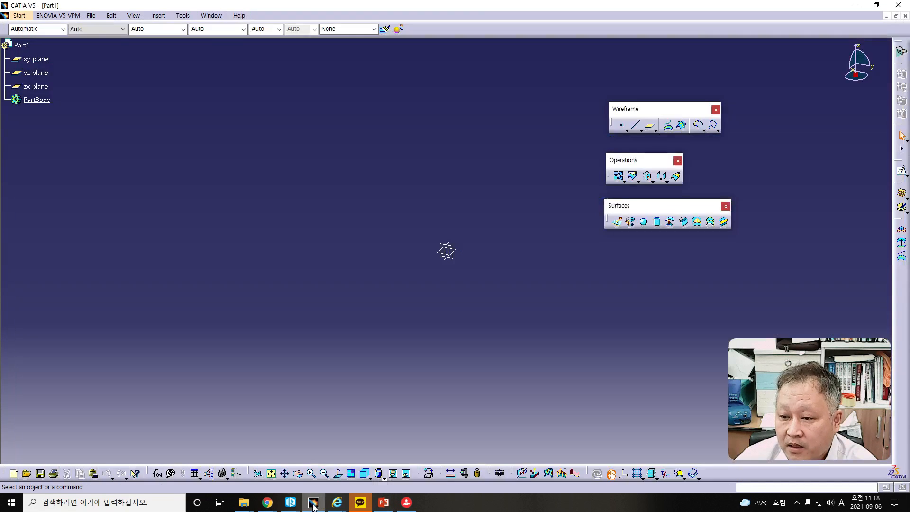
click(717, 130)
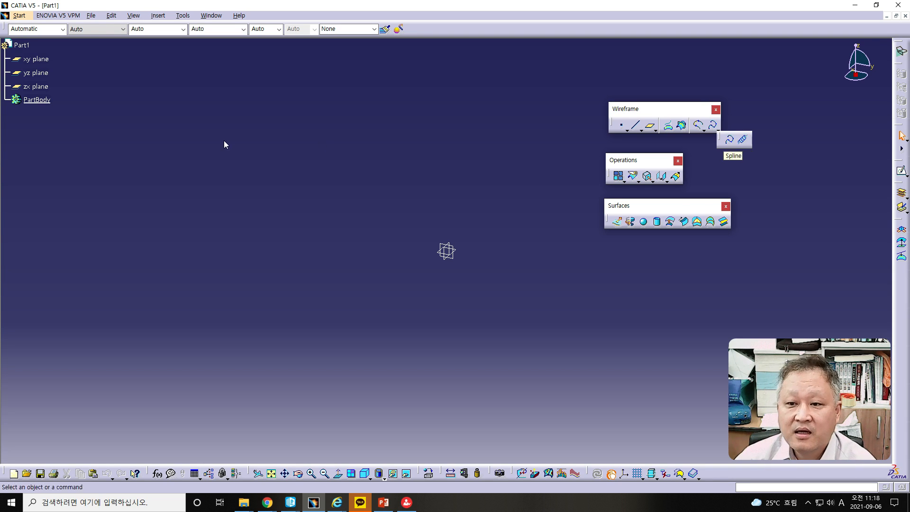
click(383, 503)
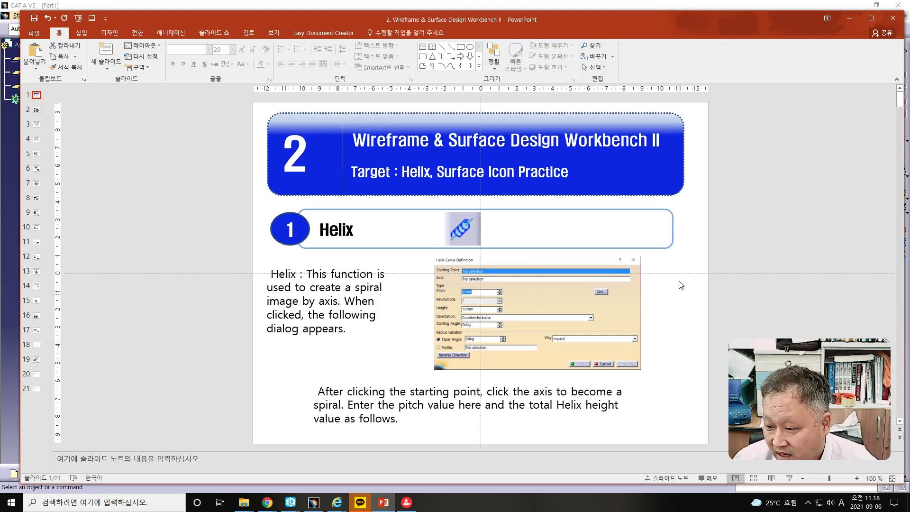
click(313, 504)
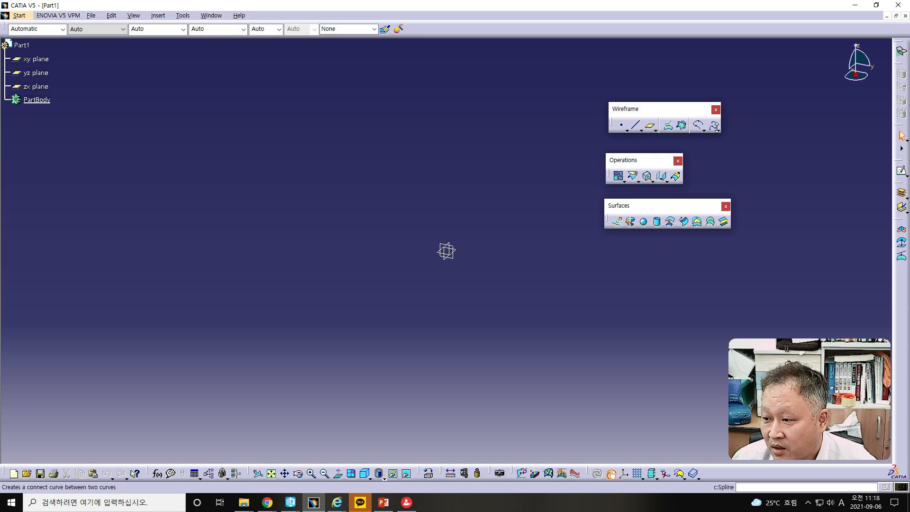
- Start the Helix command and reposition its curve definition dialog in the work area
click(717, 130)
click(718, 126)
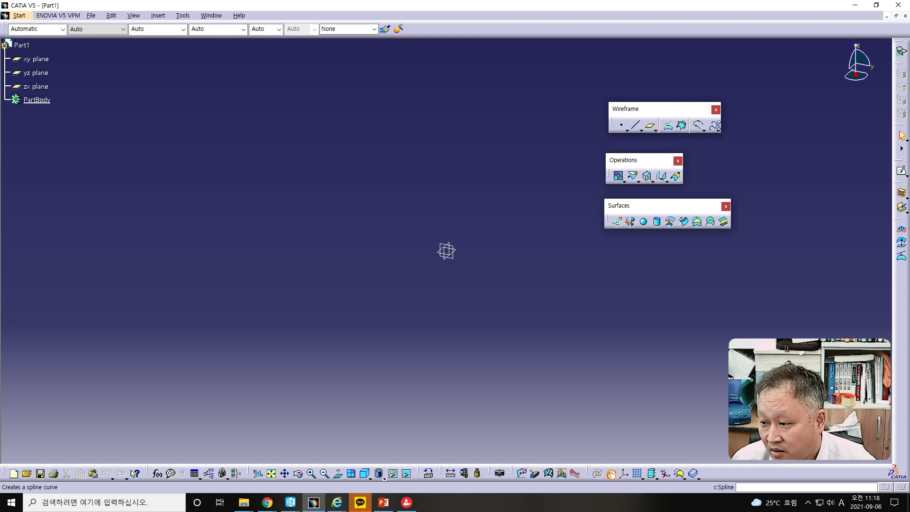
click(718, 131)
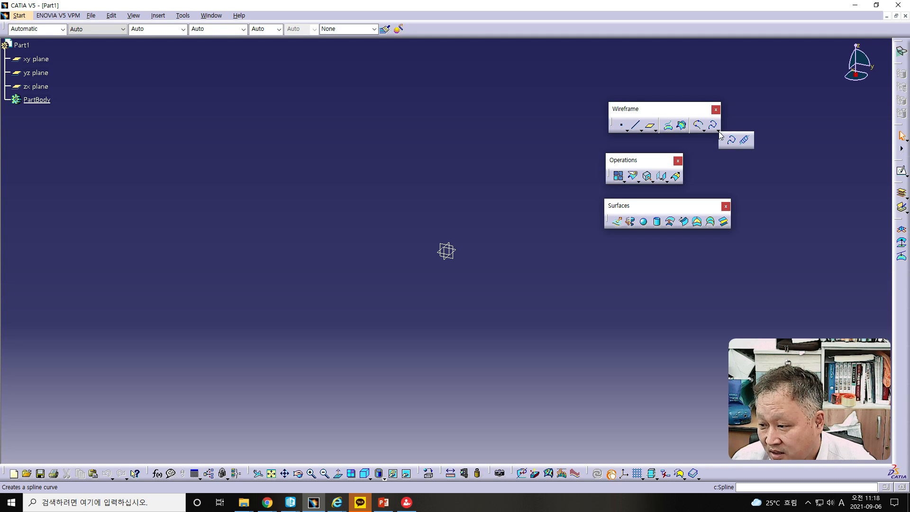
click(745, 141)
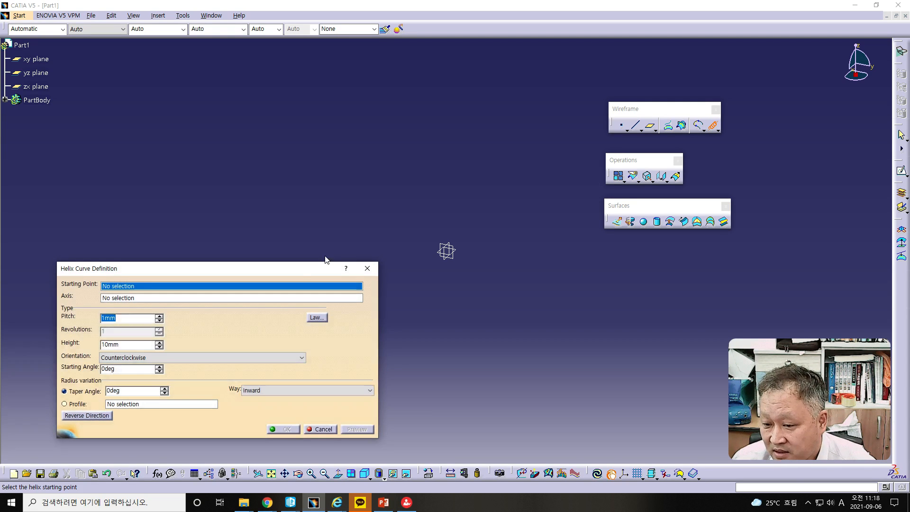
drag(298, 269, 400, 158)
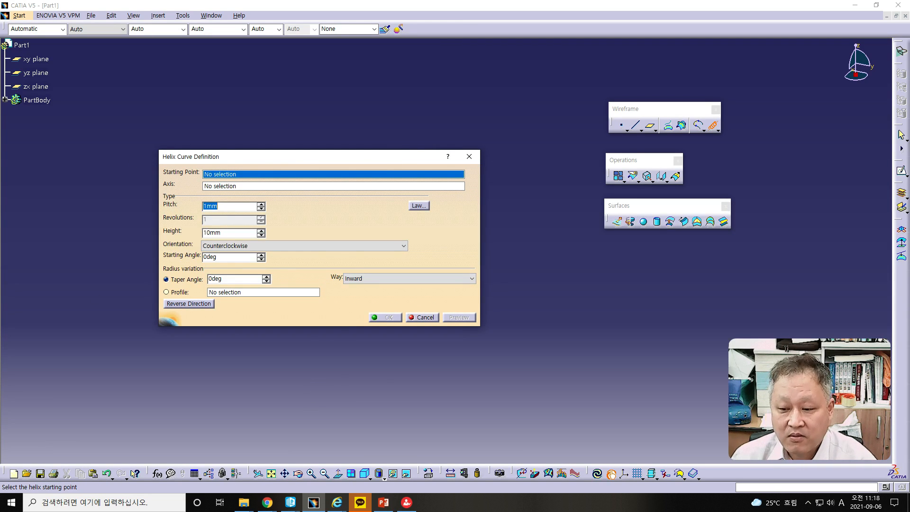
- Switch to the PowerPoint lecture to check the Helix instructions and move its window off the CATIA V5 screen
click(386, 506)
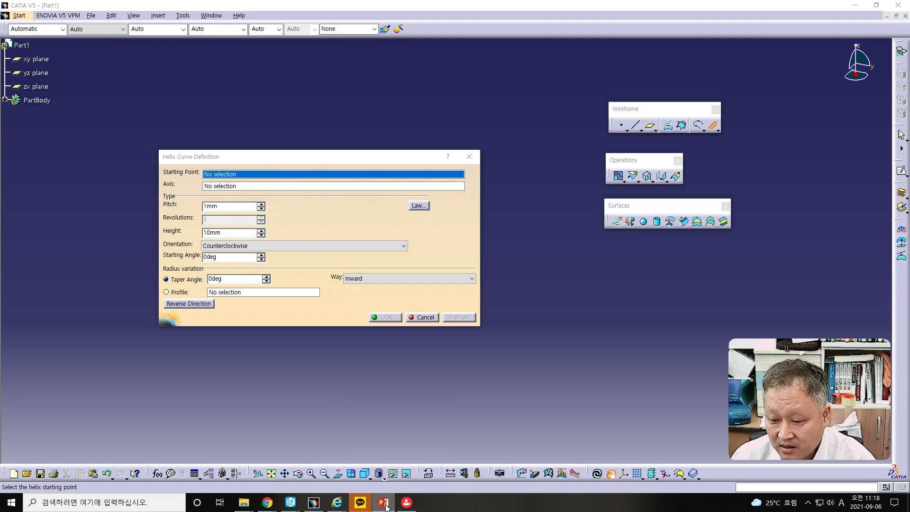
click(387, 506)
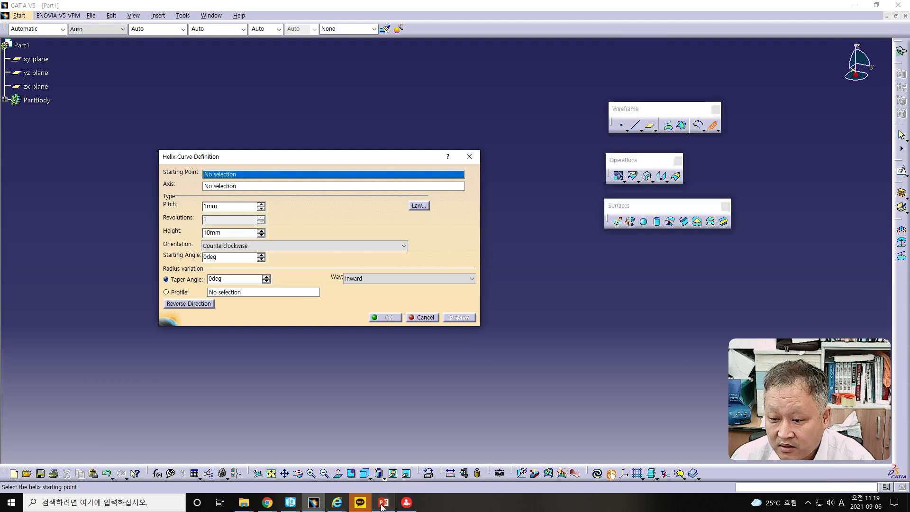
click(383, 505)
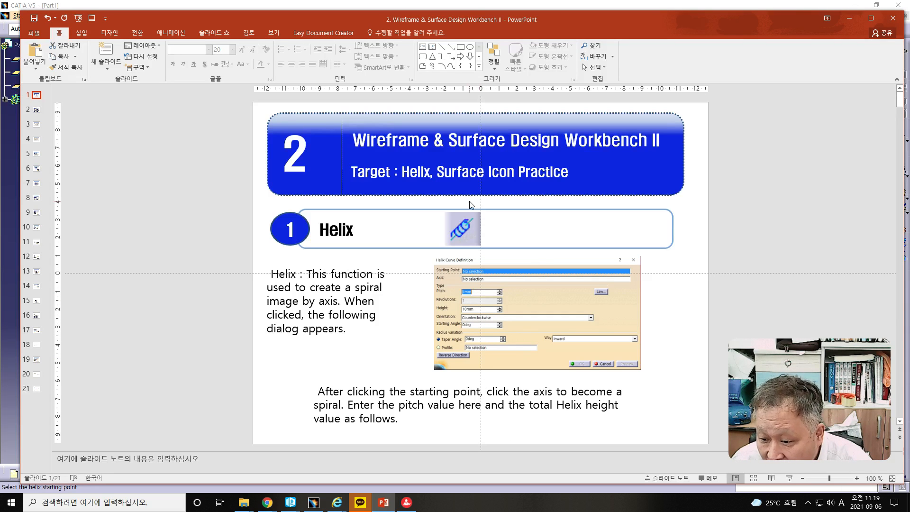
drag(444, 19, 0, 8)
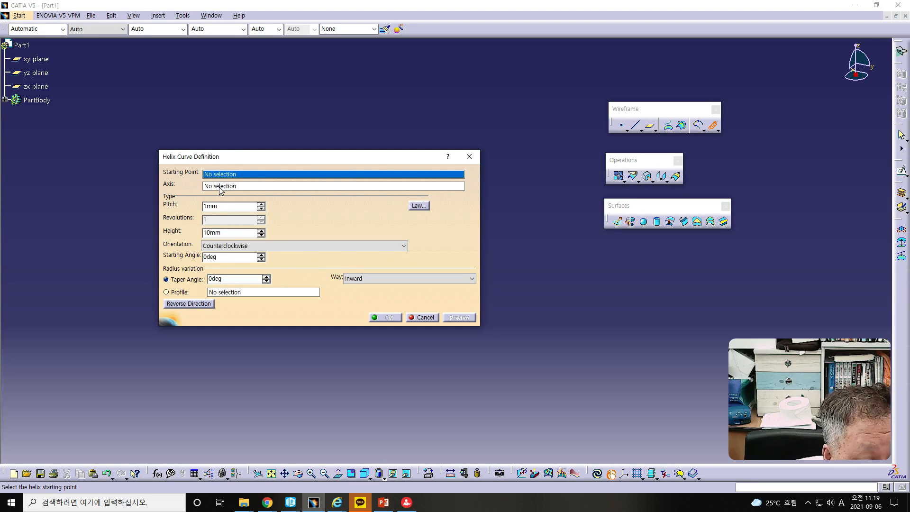
- Open a new point definition for the helix's starting point and reposition its dialog beside the origin planes
right_click(236, 176)
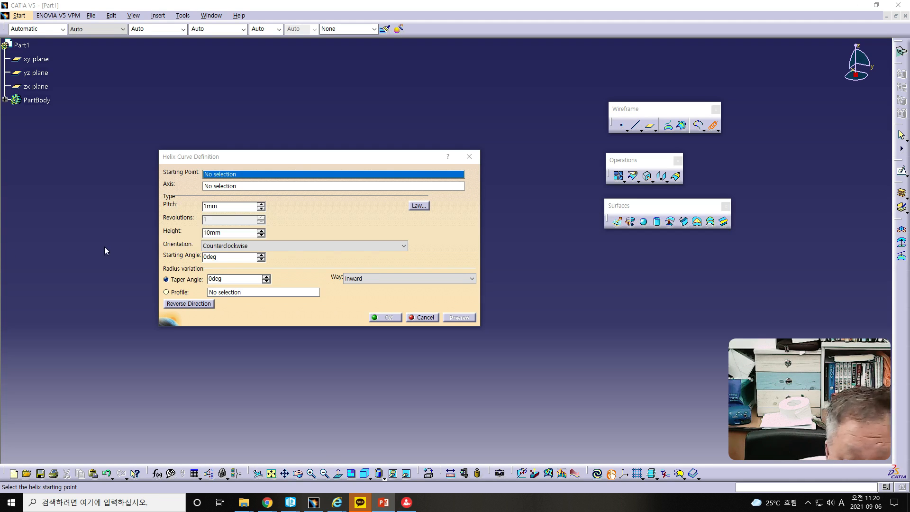
click(260, 204)
right_click(239, 176)
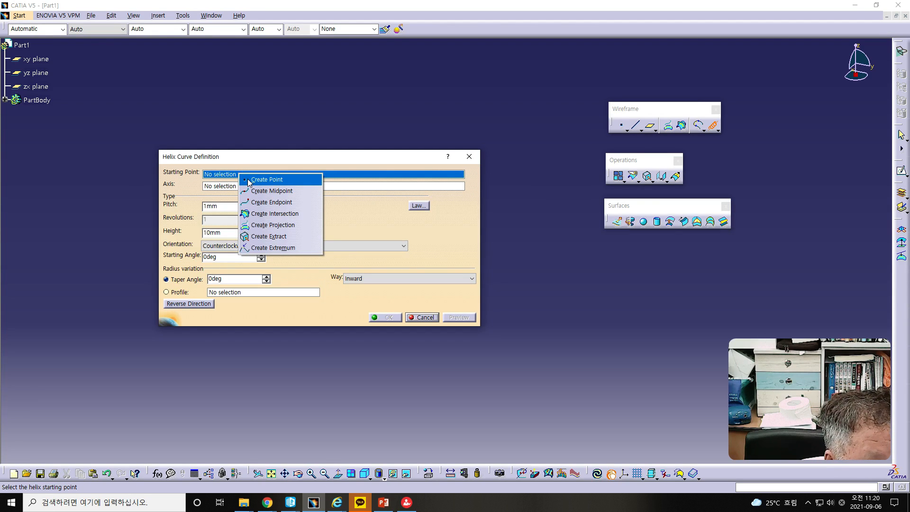
click(248, 181)
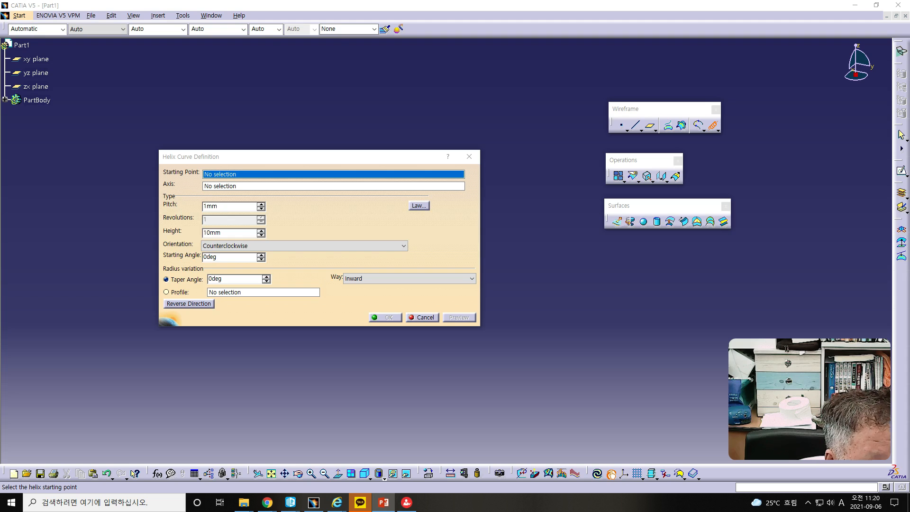
click(251, 175)
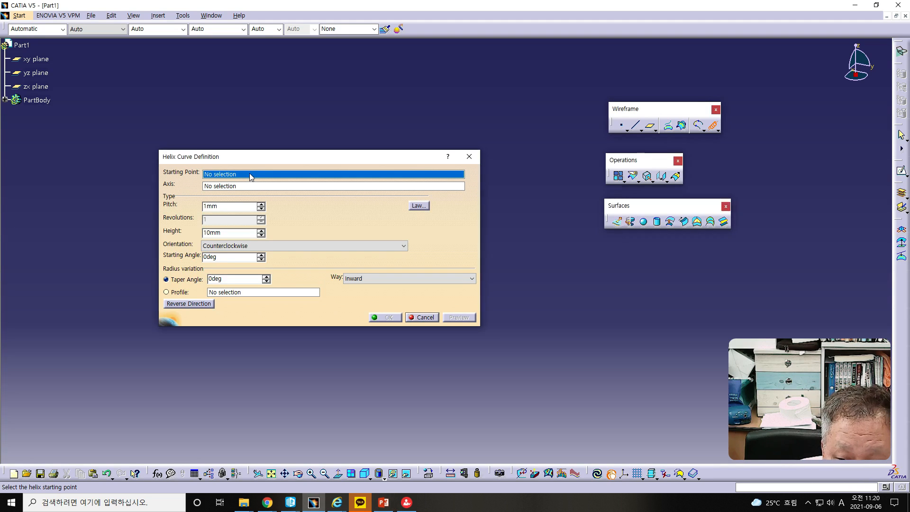
right_click(252, 175)
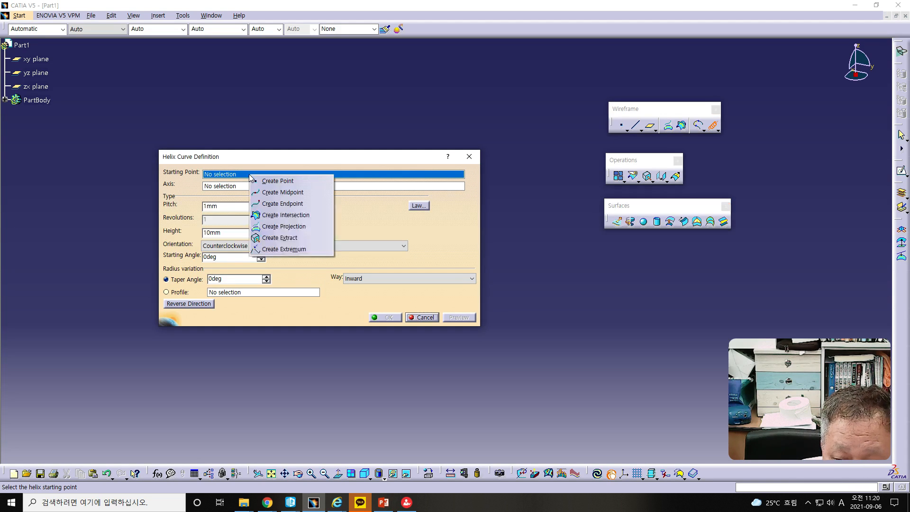
click(292, 184)
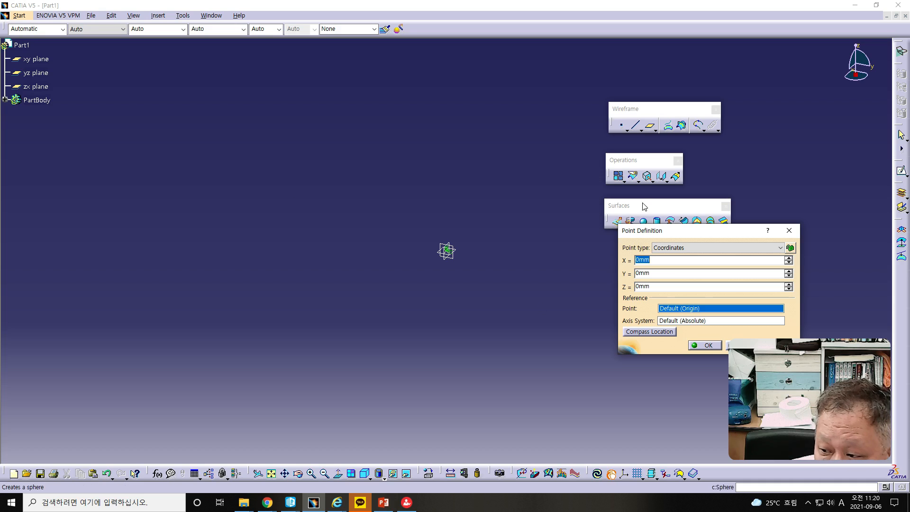
drag(658, 232, 296, 187)
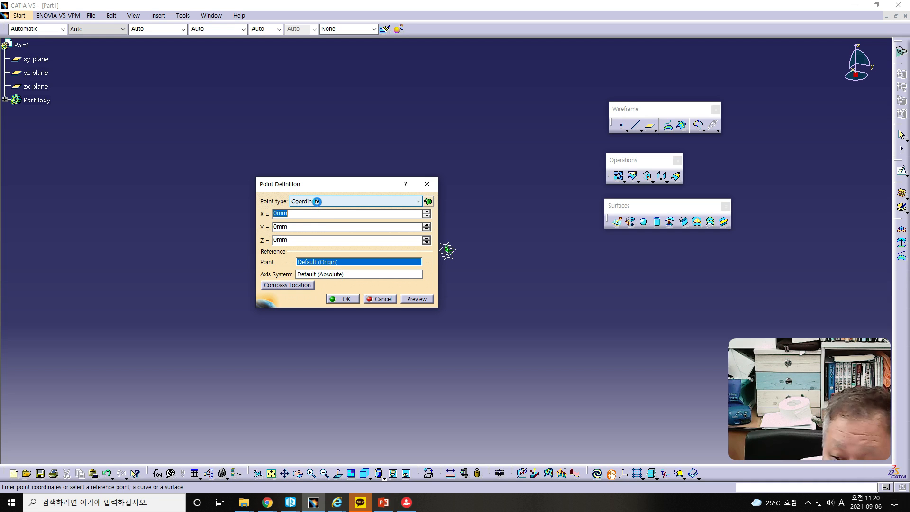
click(317, 204)
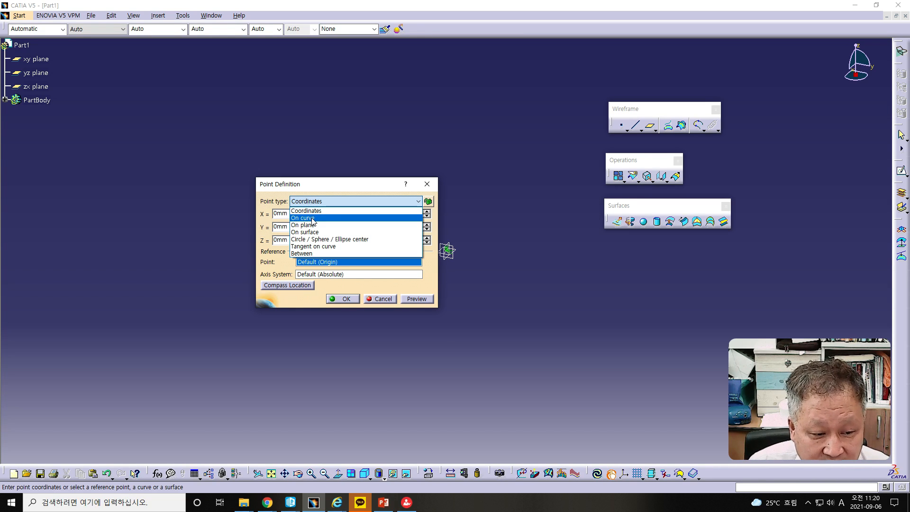
click(312, 218)
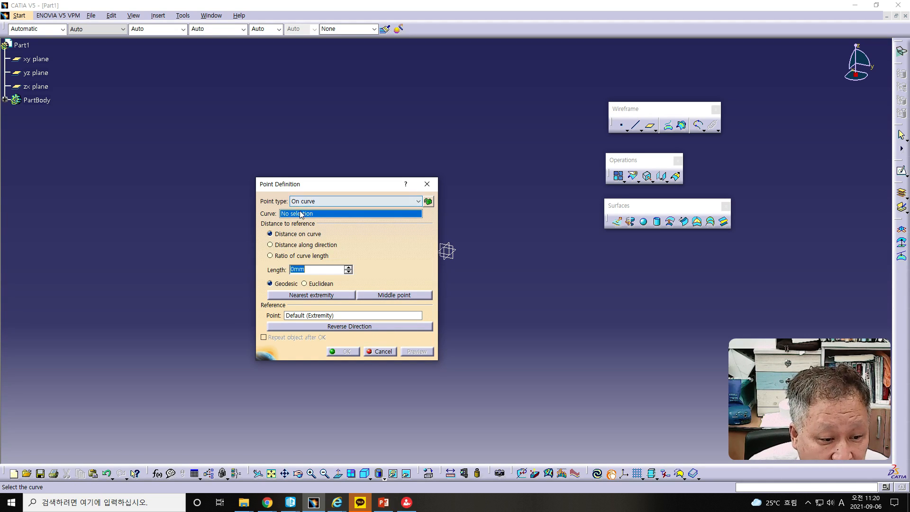
right_click(296, 217)
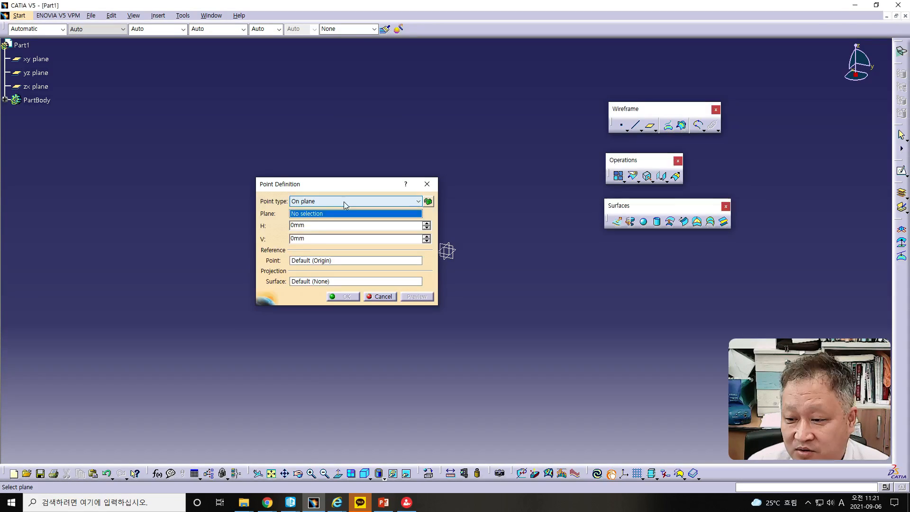
- Create the helix's starting point with the On plane type on the XY plane, setting H to -100 mm
click(343, 201)
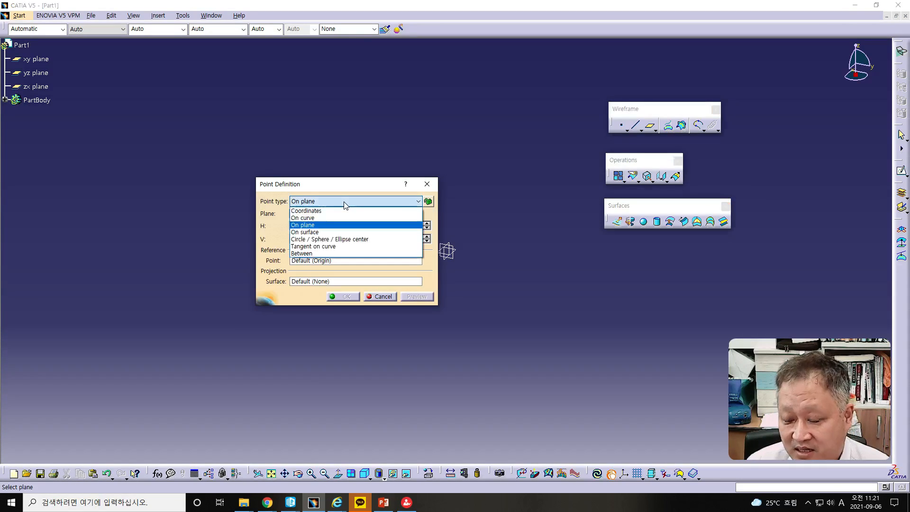
click(327, 224)
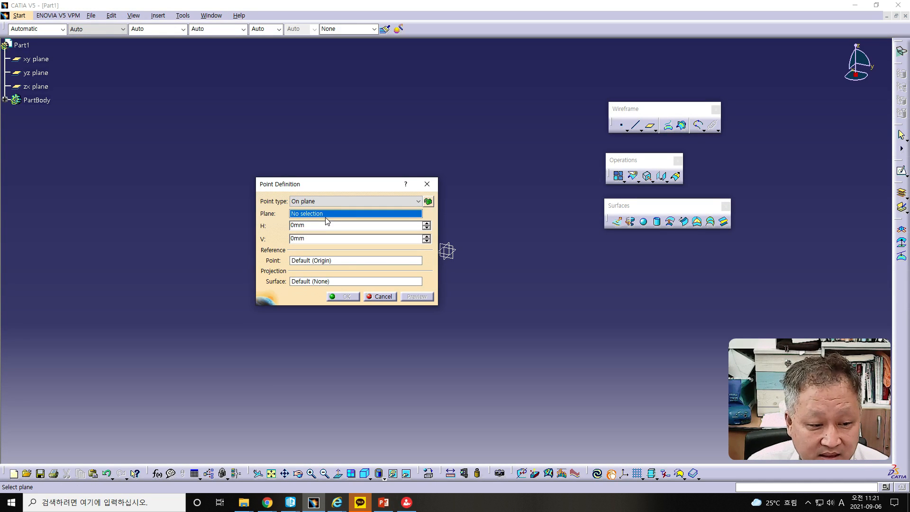
right_click(326, 215)
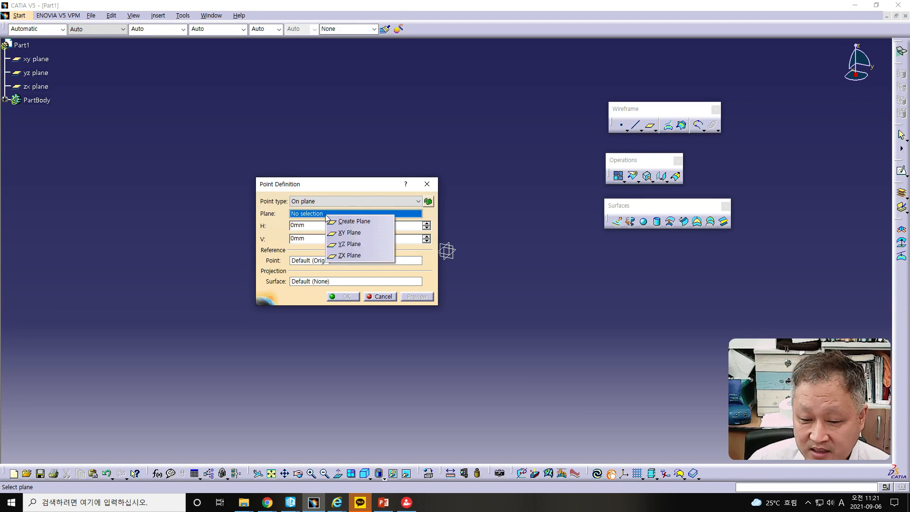
click(349, 234)
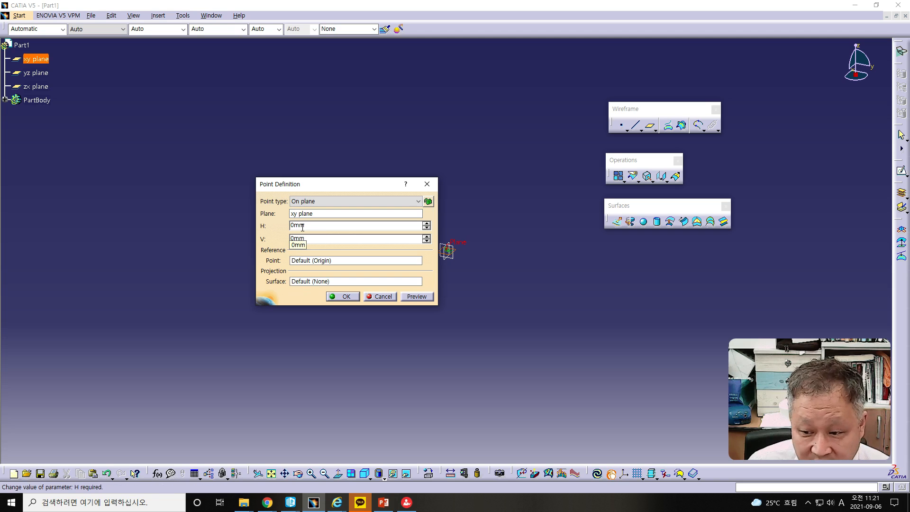
text(-100)
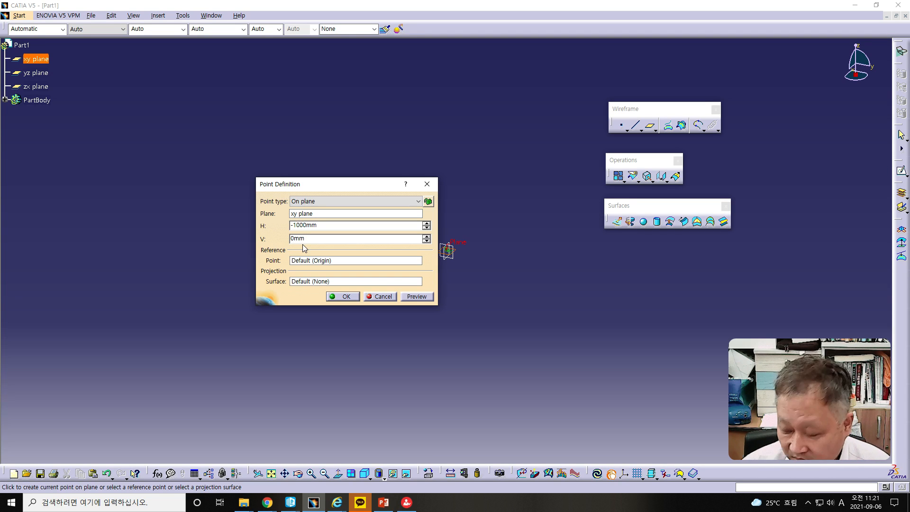
key(Delete)
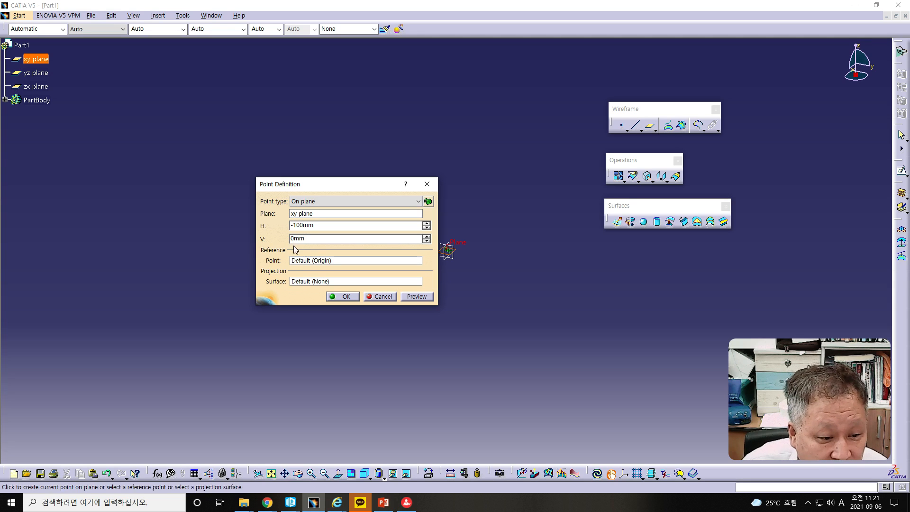
click(343, 297)
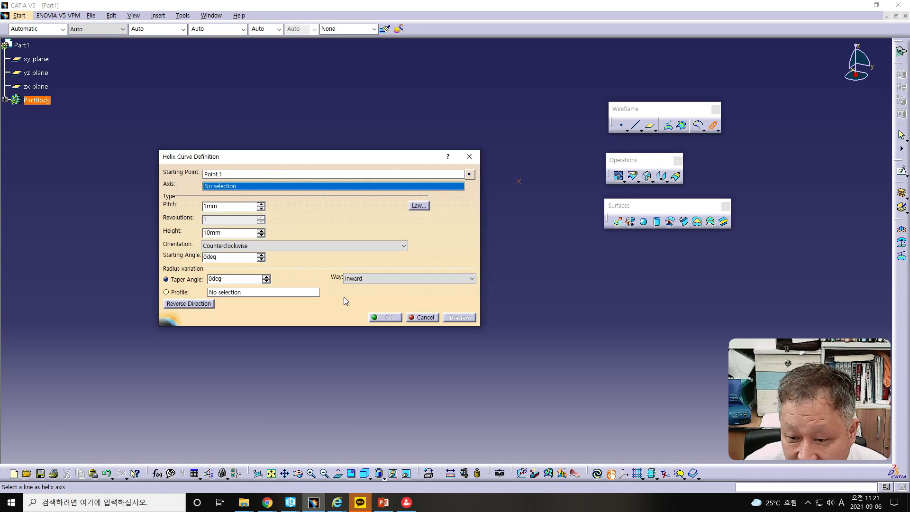
- Start creating a new line for the helix axis and set its line type to Point-Direction
drag(305, 150, 244, 126)
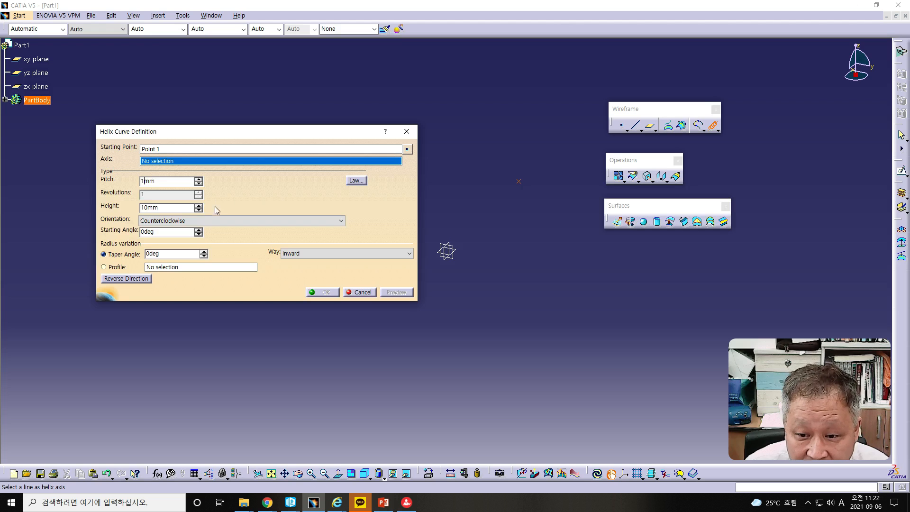
right_click(162, 161)
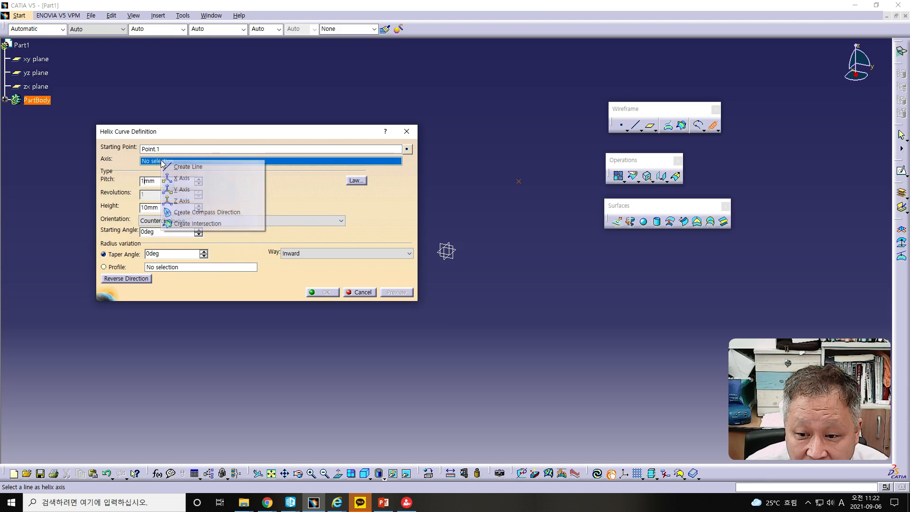
click(195, 167)
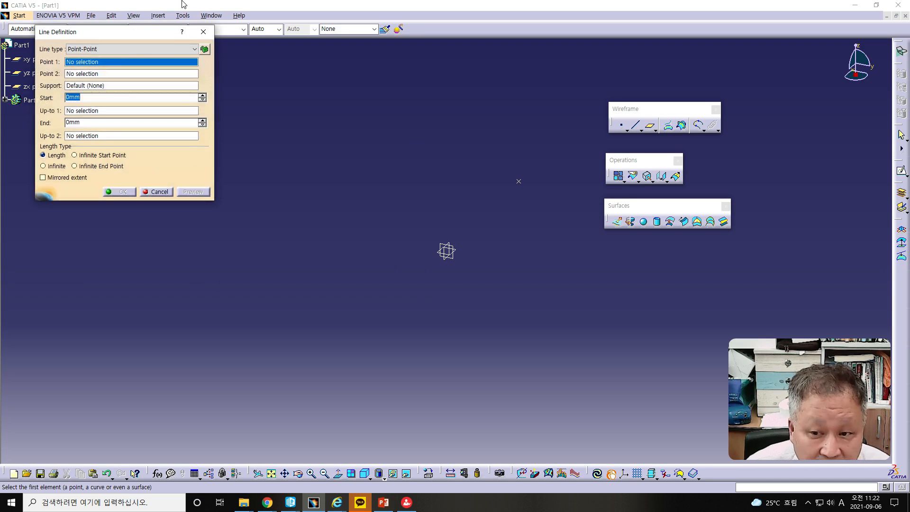
drag(185, 80, 235, 142)
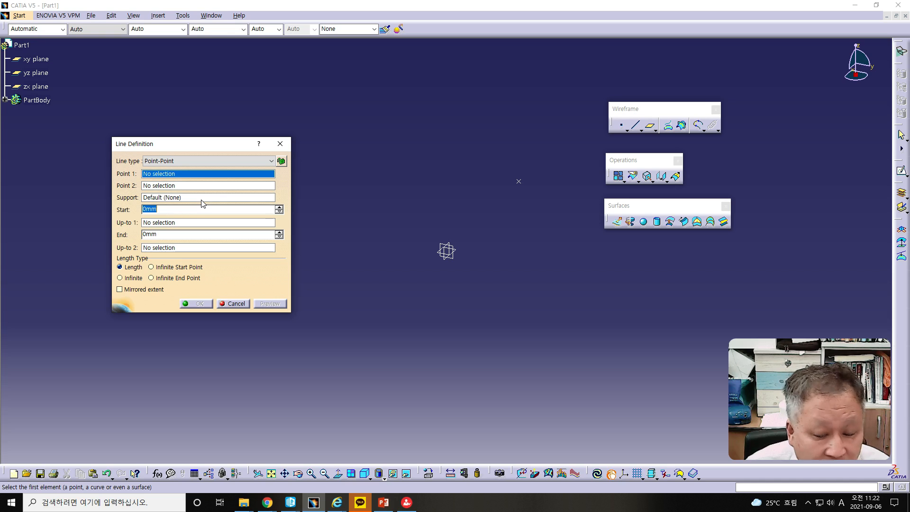
click(184, 162)
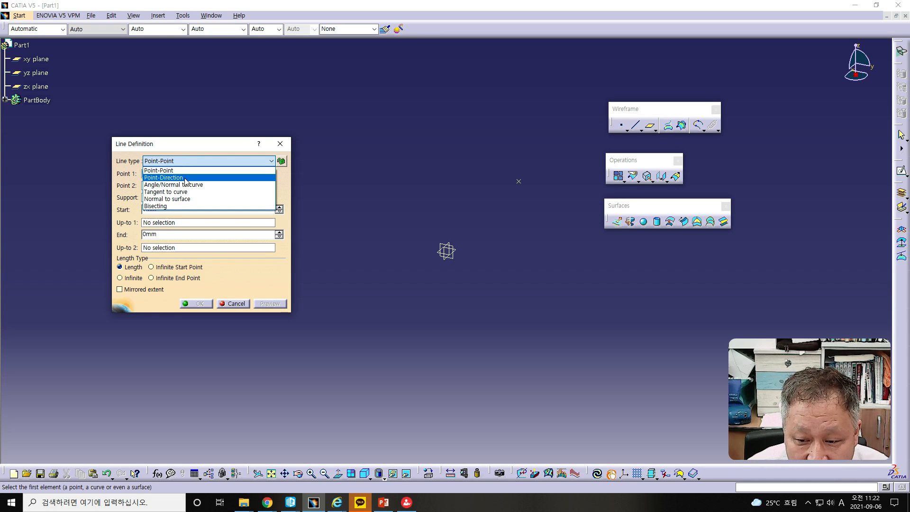
click(184, 177)
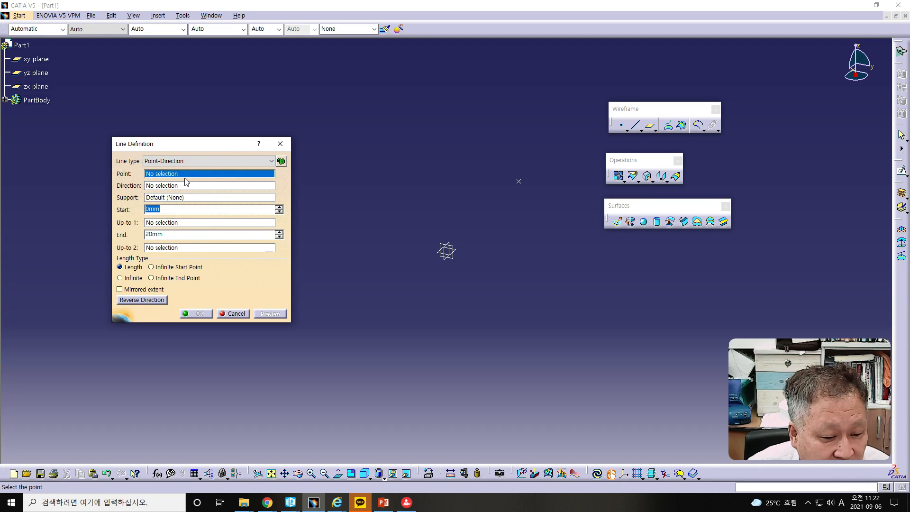
- Create the axis line's base point with the On plane type on the YZ plane, setting H to 0 mm
right_click(184, 178)
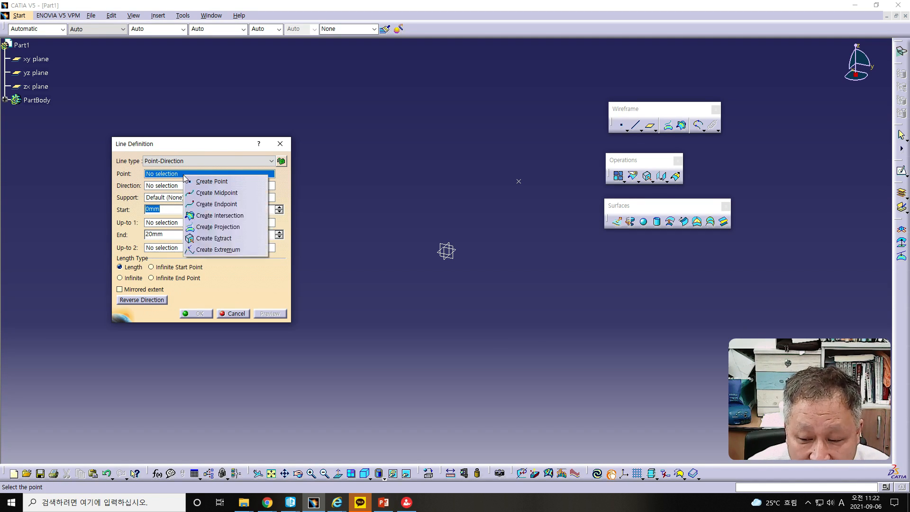
click(214, 181)
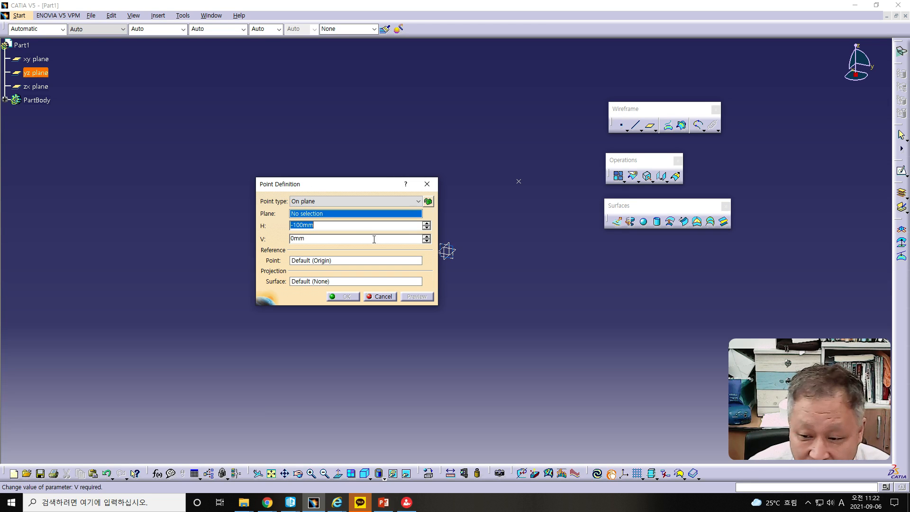
right_click(329, 217)
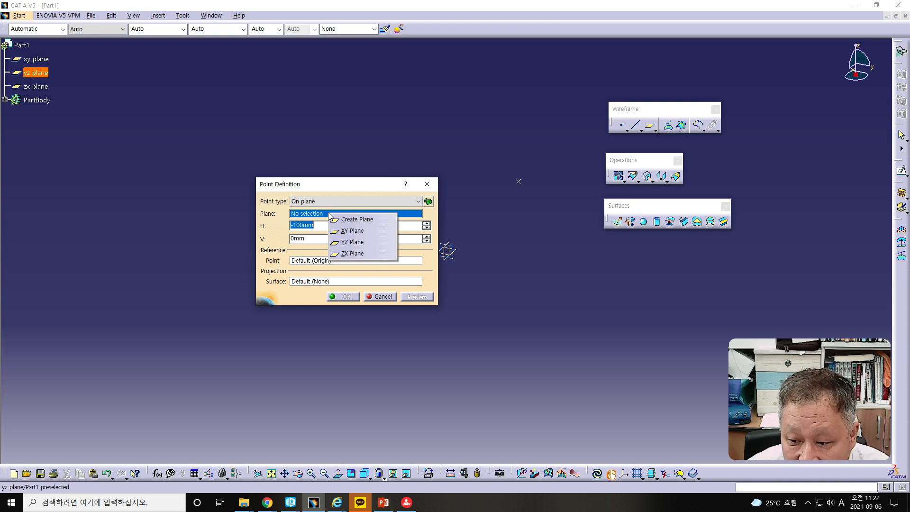
click(343, 240)
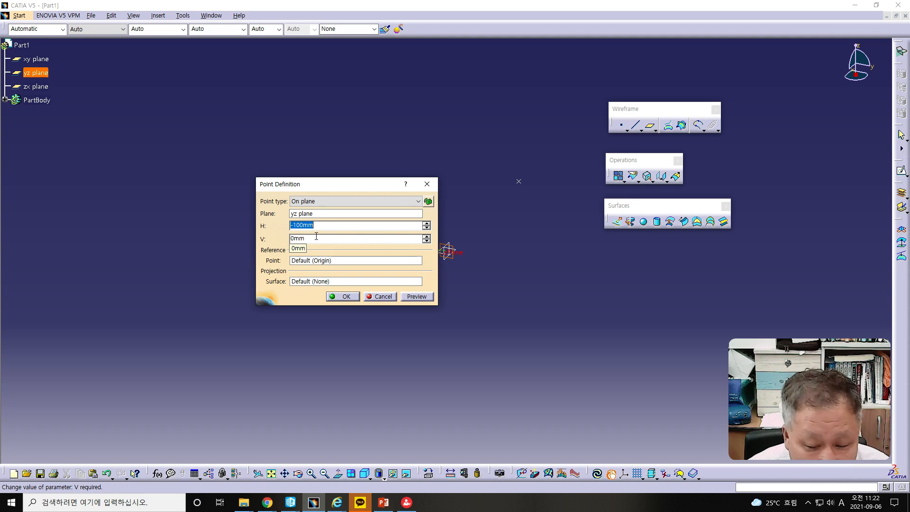
text(0)
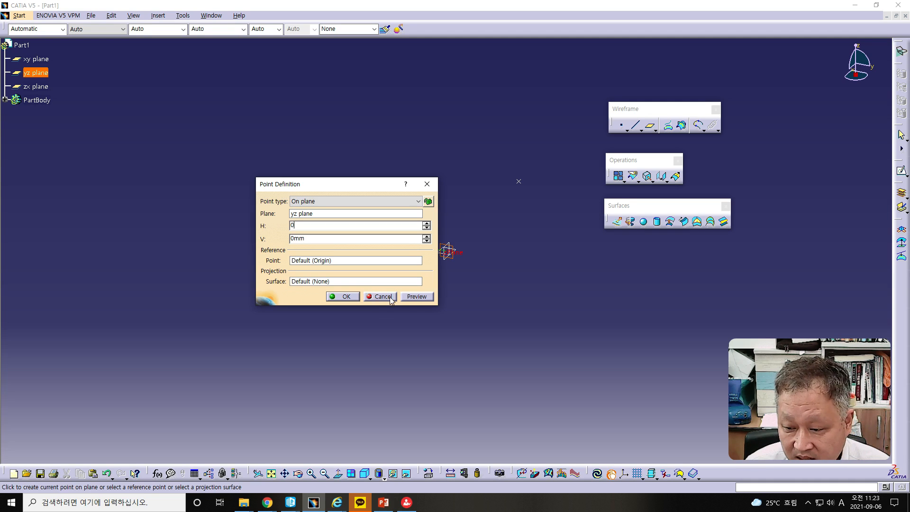
click(344, 296)
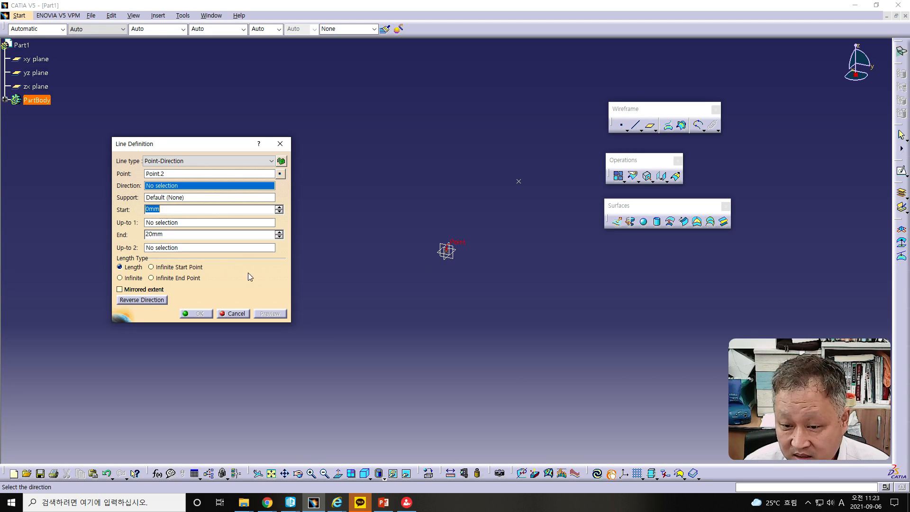
- Direct the axis line along the Z Component, set its end to 71 mm, and accept it as the helix axis
key(alt+Tab)
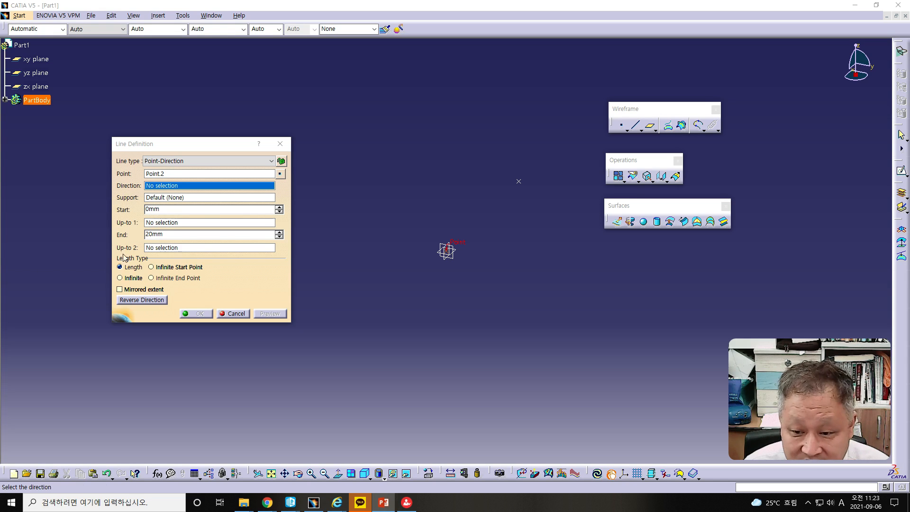
click(187, 190)
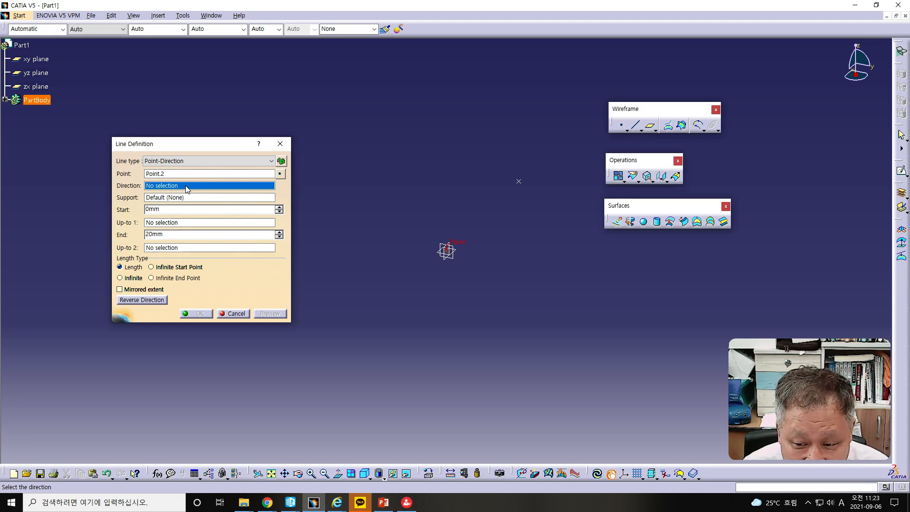
right_click(187, 190)
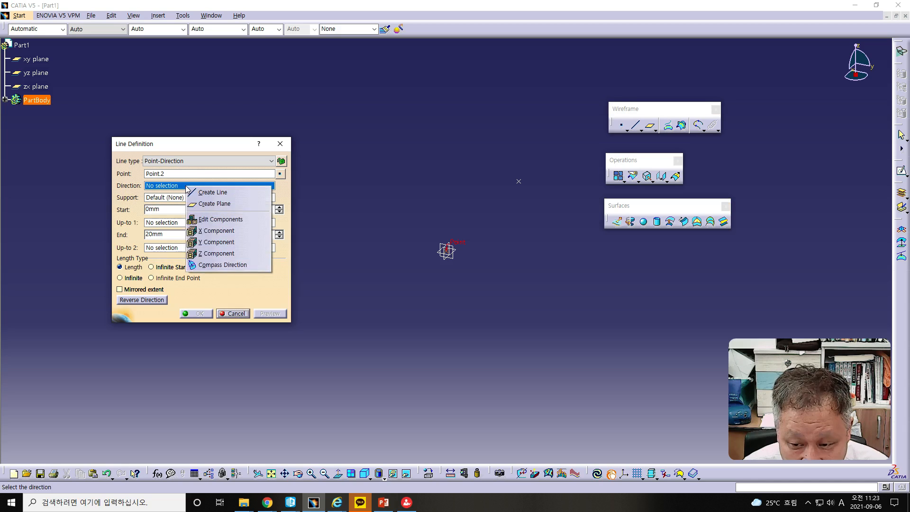
click(210, 254)
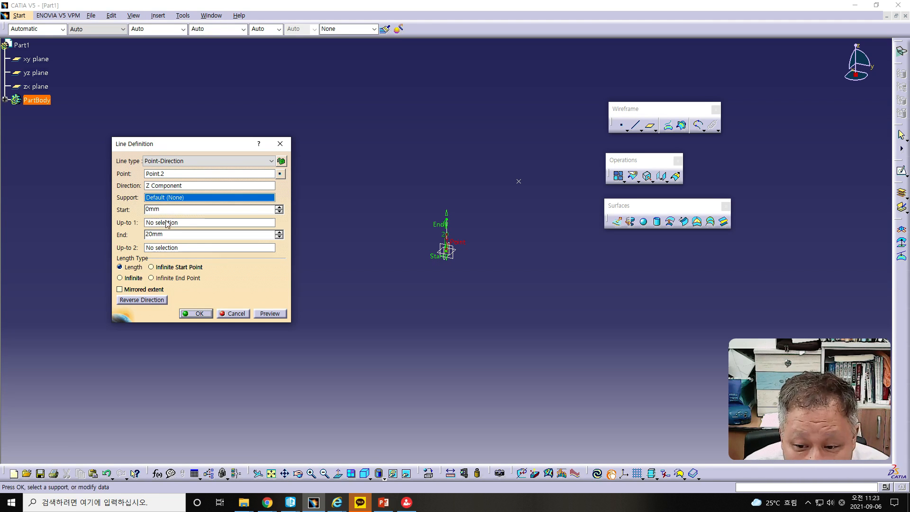
double_click(169, 236)
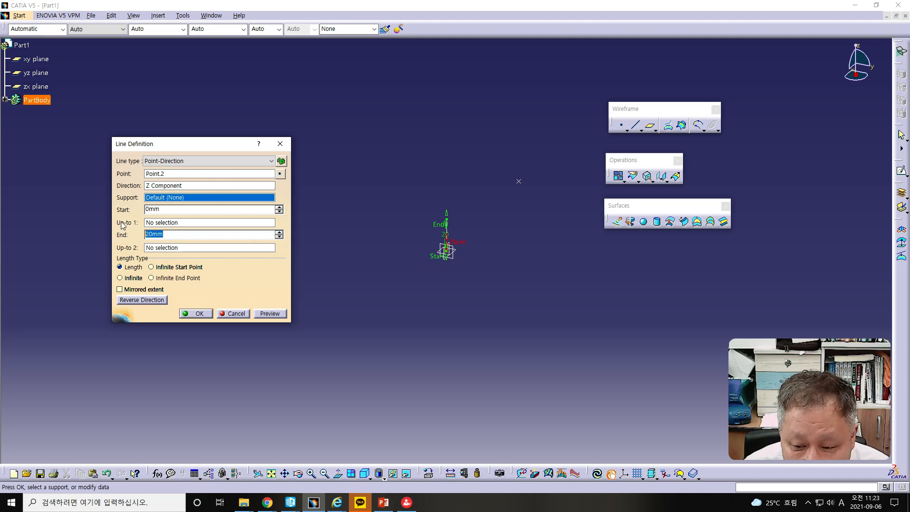
text(71)
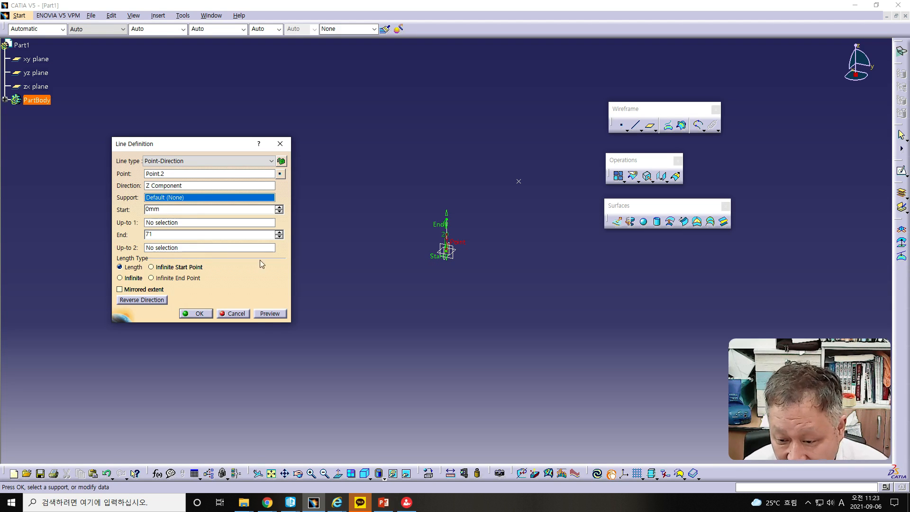
click(271, 315)
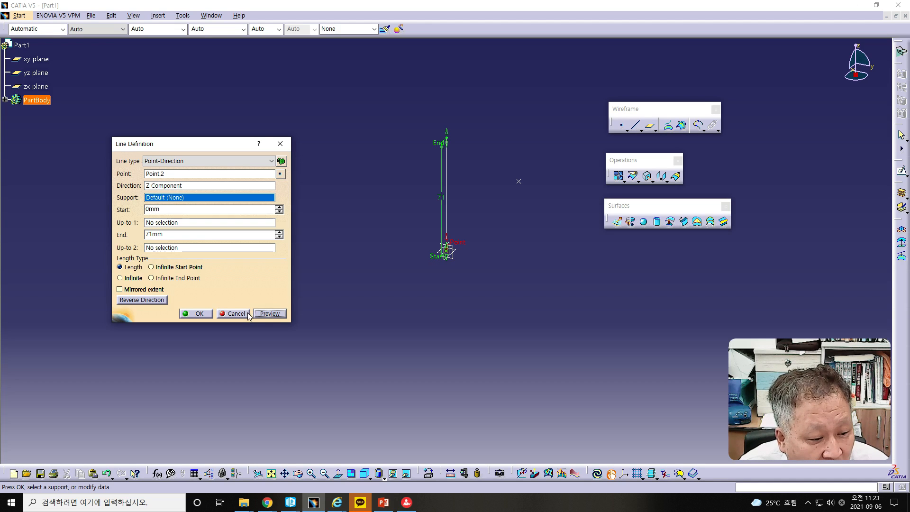
click(201, 315)
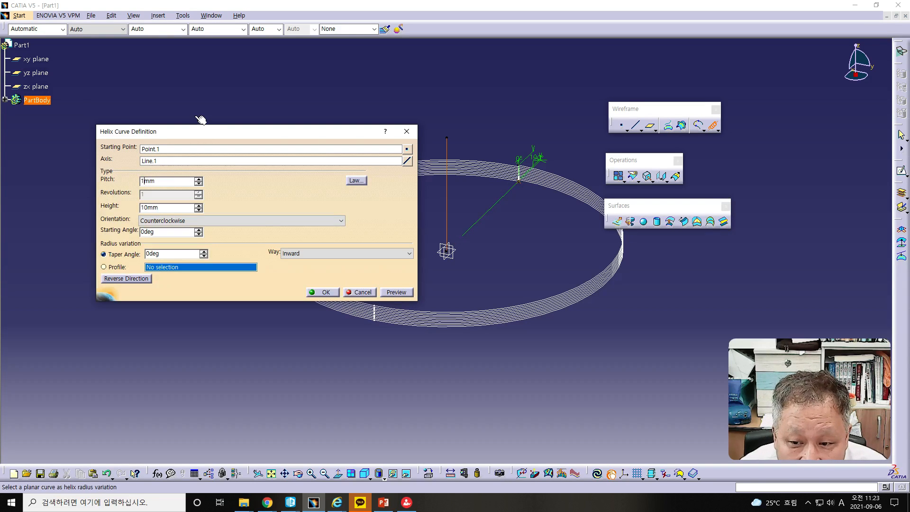
- Set the helix pitch to 3 mm and preview the curve
drag(192, 133, 163, 133)
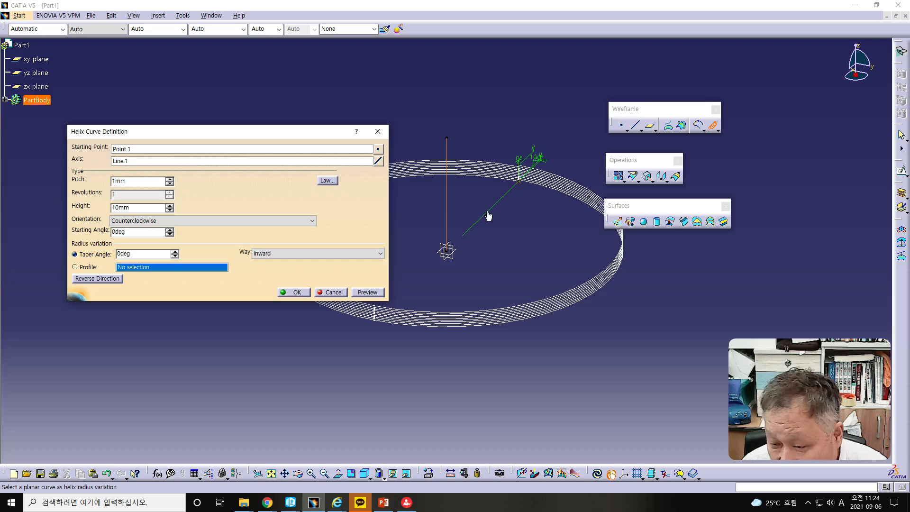
click(116, 181)
key(BackSpace)
text(3)
click(365, 292)
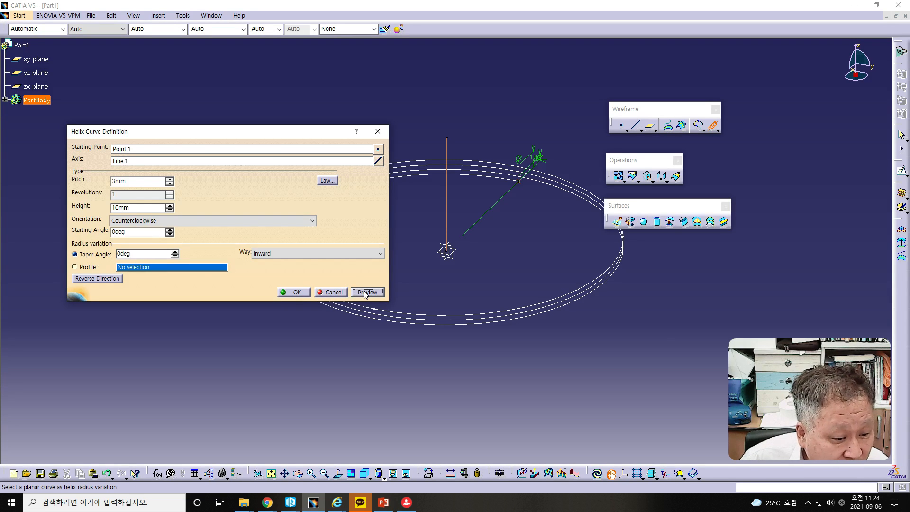
- Set the helix height to 100 mm and its pitch to 25 mm, and preview the whole curve
click(118, 208)
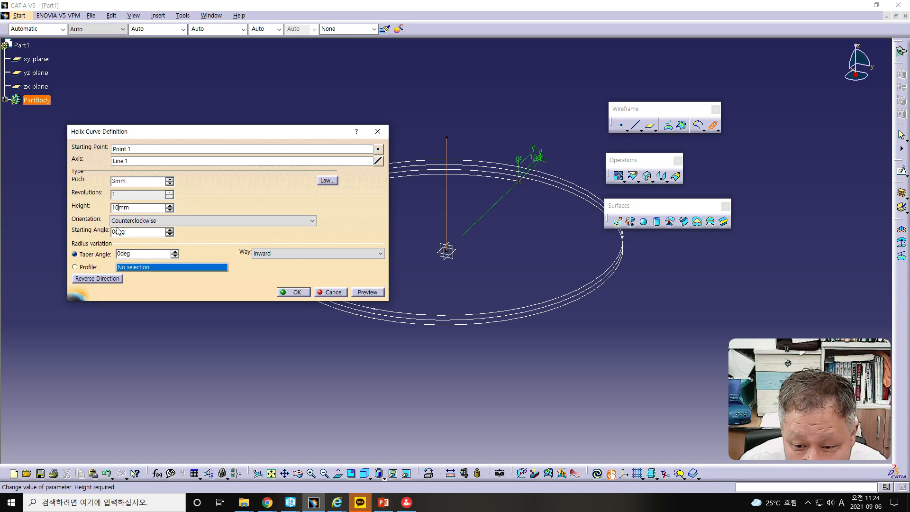
text(0)
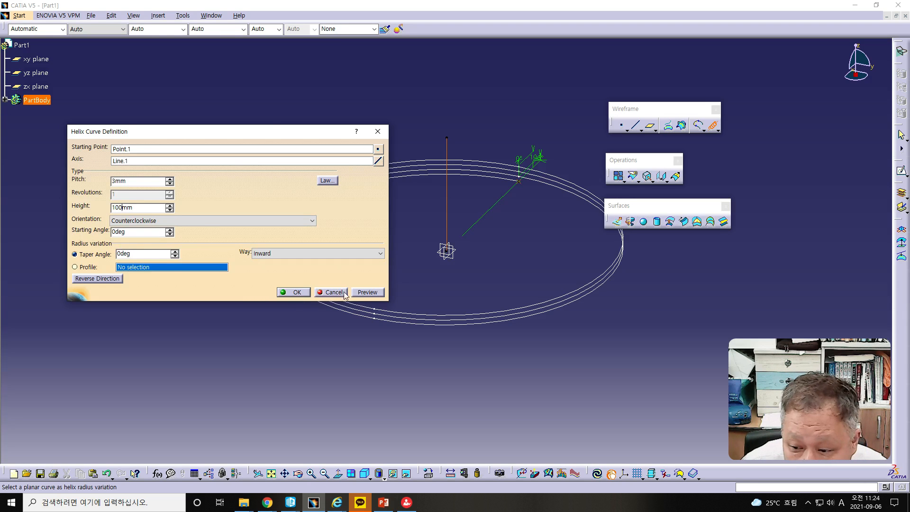
click(363, 292)
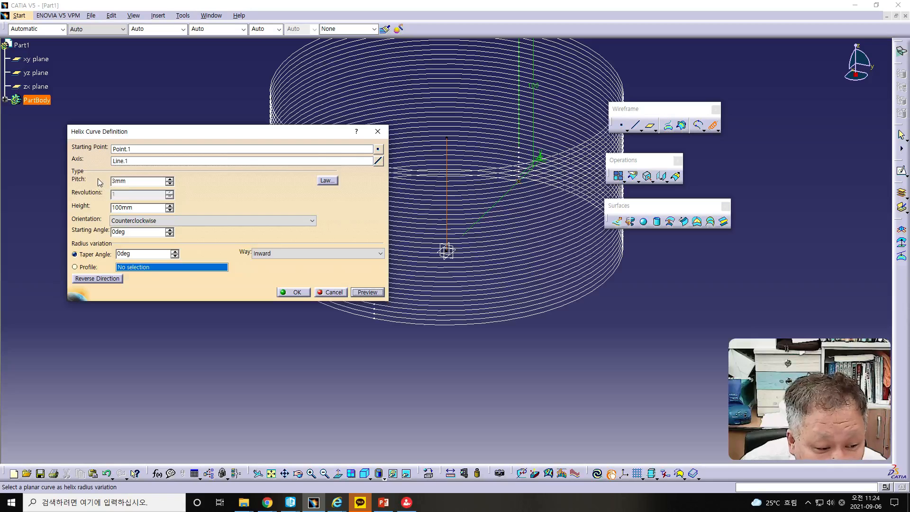
drag(116, 182, 103, 185)
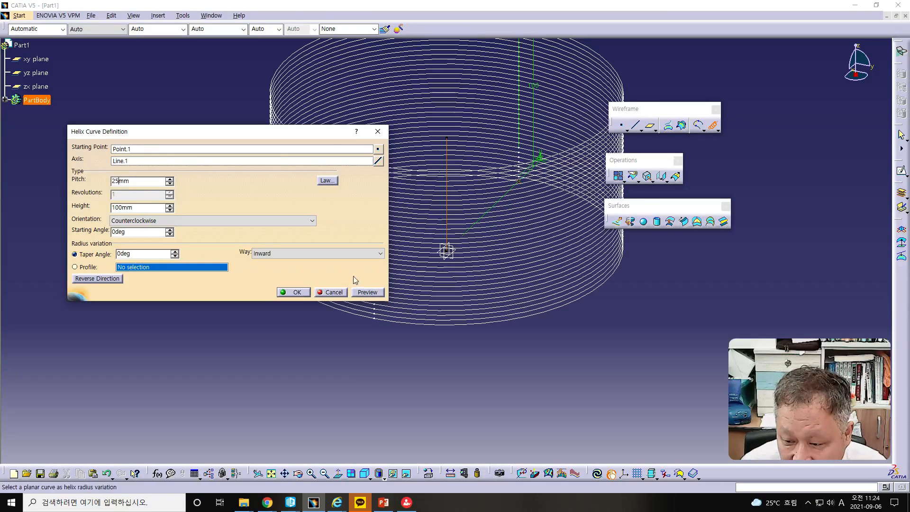
click(367, 292)
middle_drag(507, 284, 519, 378)
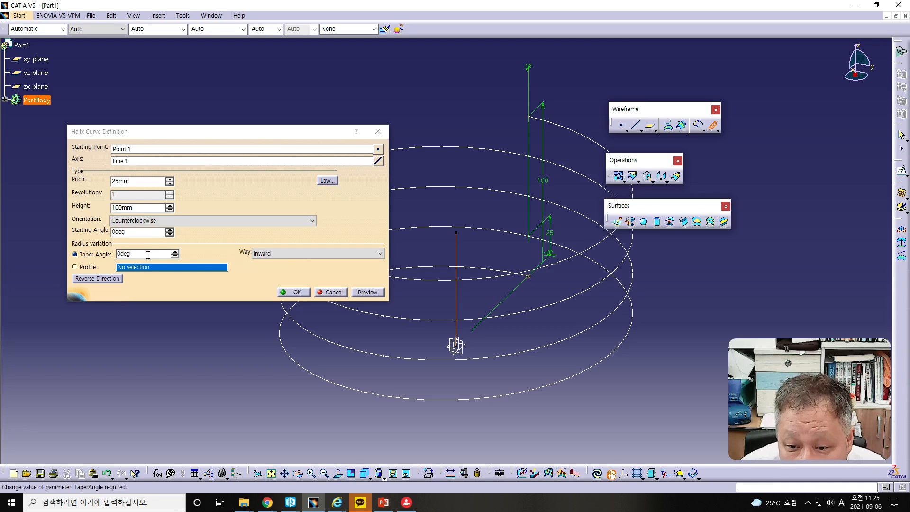
- Change the helix orientation to Clockwise and preview the curve
click(159, 222)
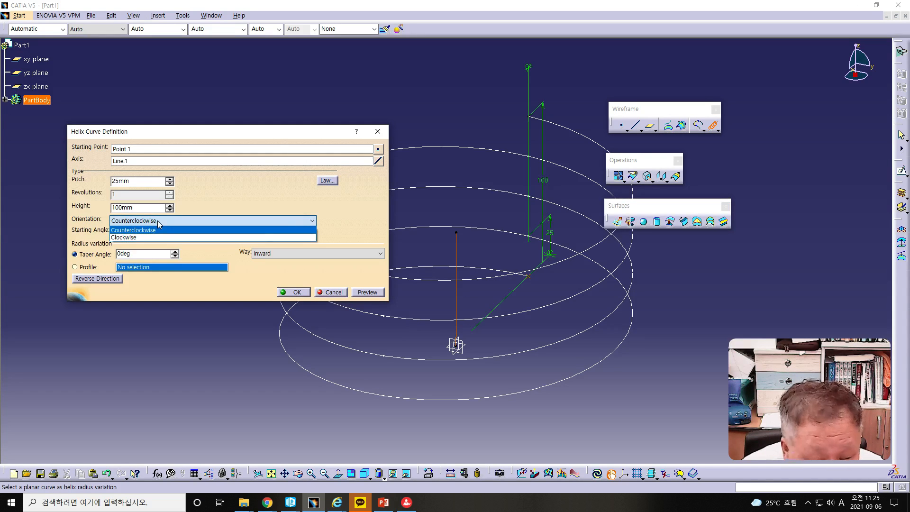
click(159, 229)
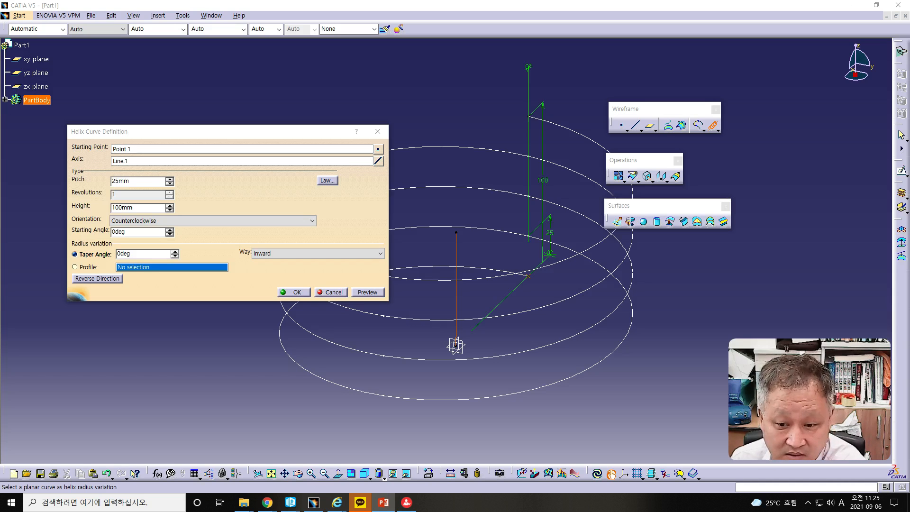
click(157, 224)
click(142, 235)
click(359, 292)
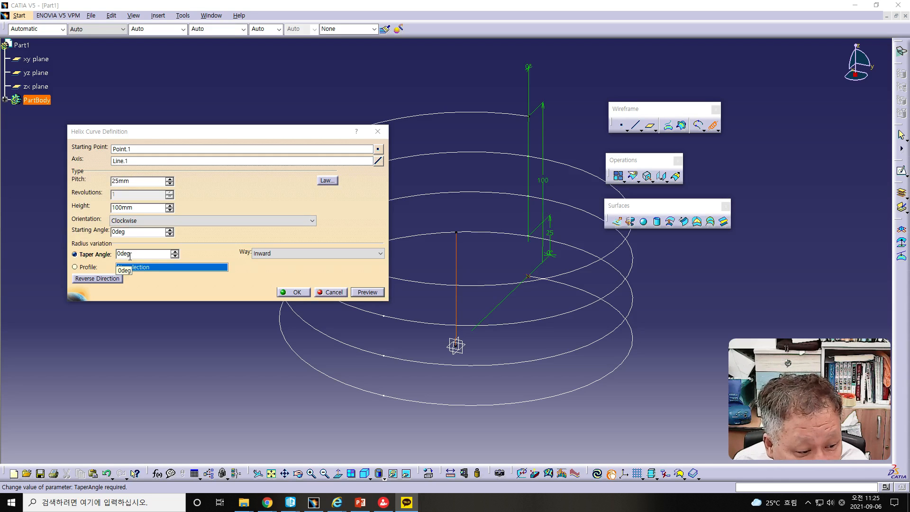
- Set the helix taper angle to -3 deg and its way to Outward
click(119, 280)
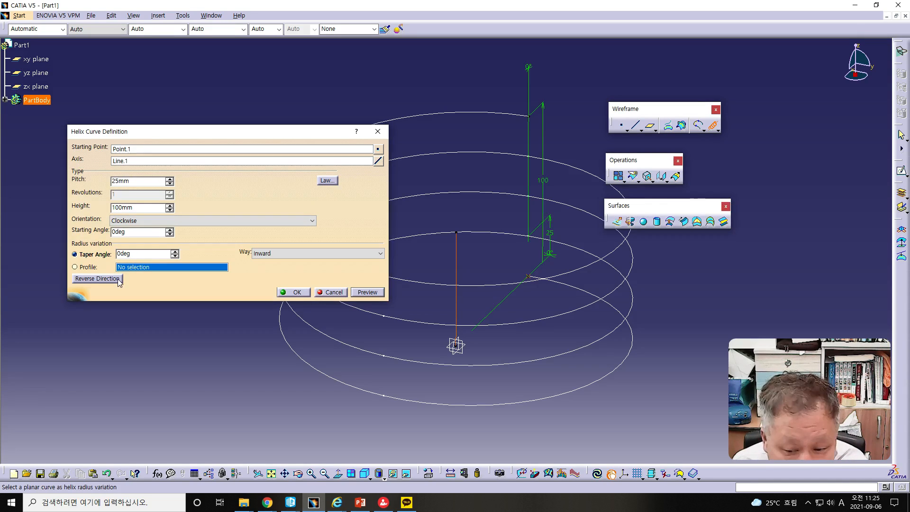
click(117, 254)
key(Delete)
text(-3)
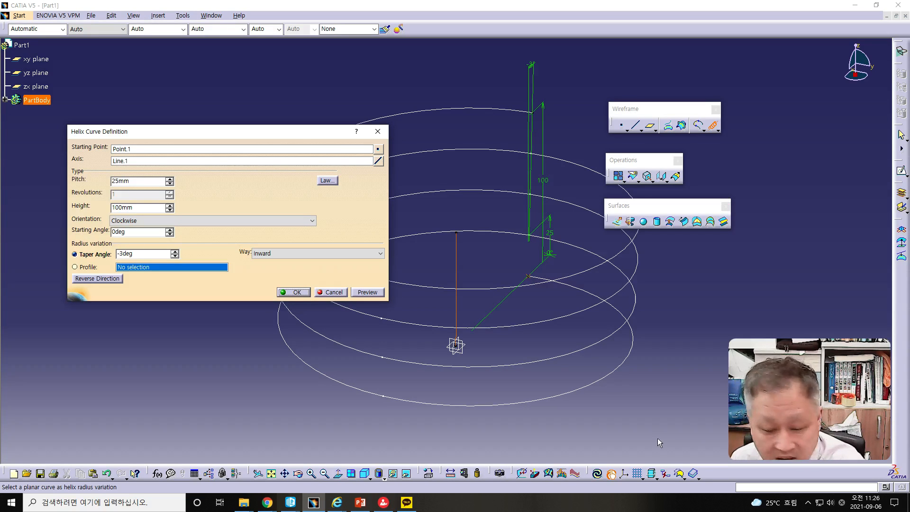
click(310, 431)
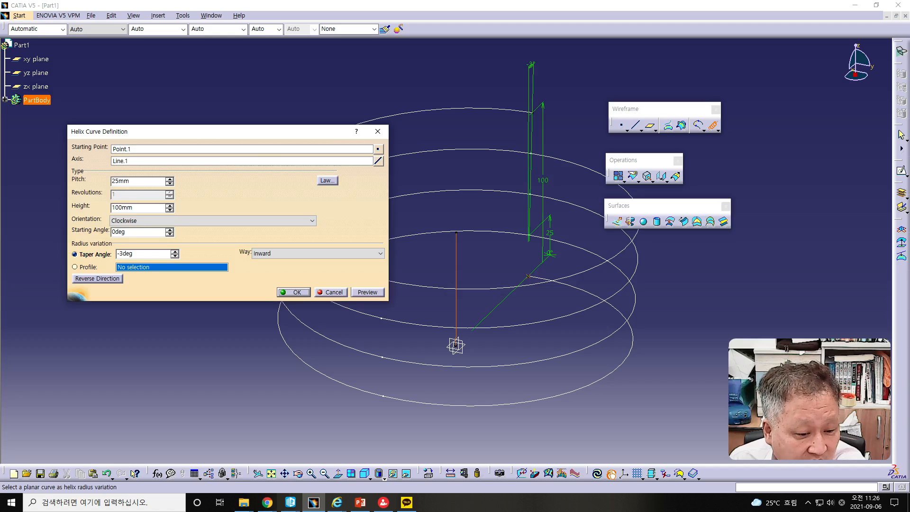
click(294, 255)
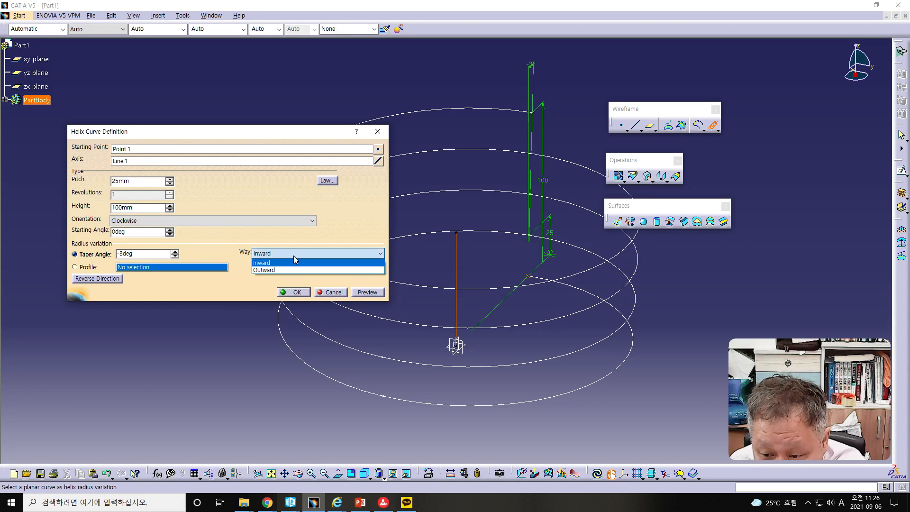
click(289, 269)
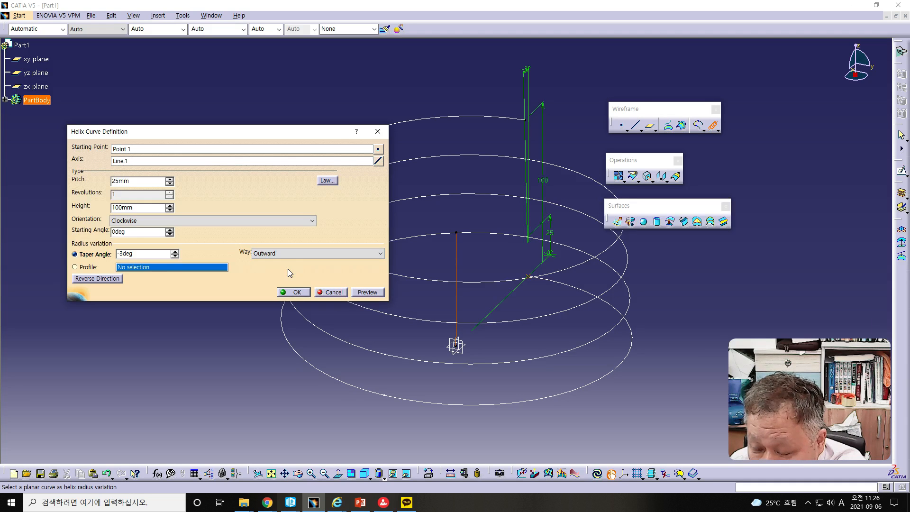
- Set the helix taper way to Inward and the taper angle to -15 deg, and preview the curve
click(285, 254)
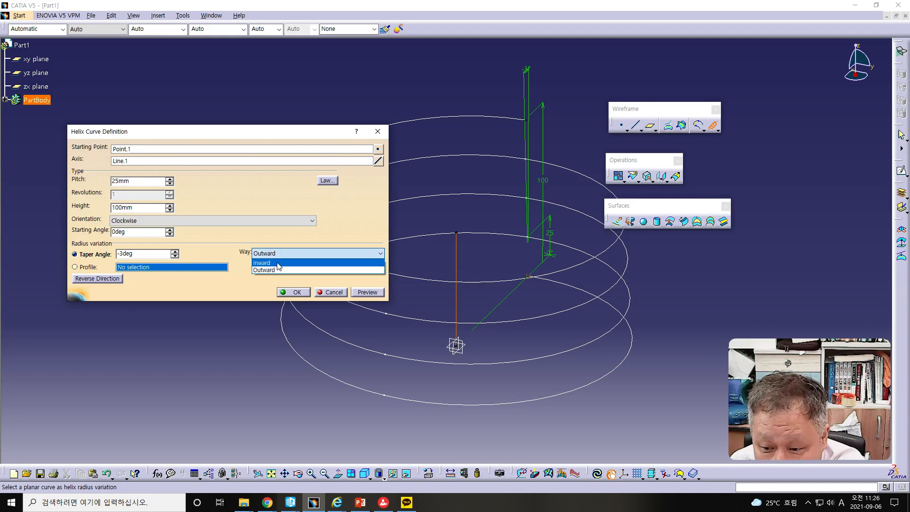
click(277, 263)
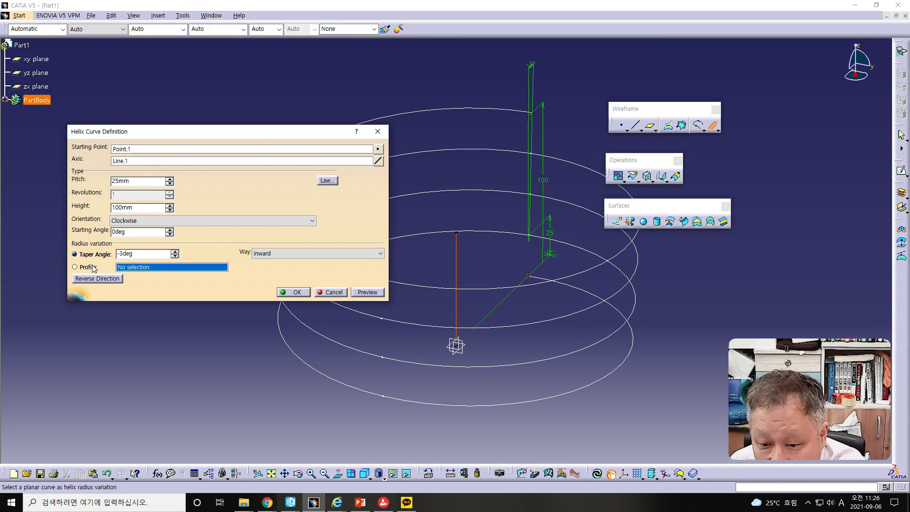
click(118, 256)
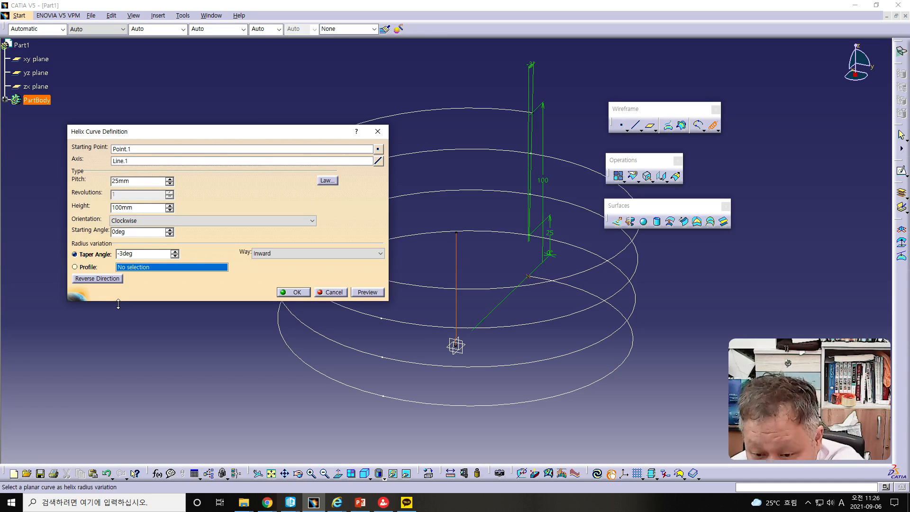
text(15)
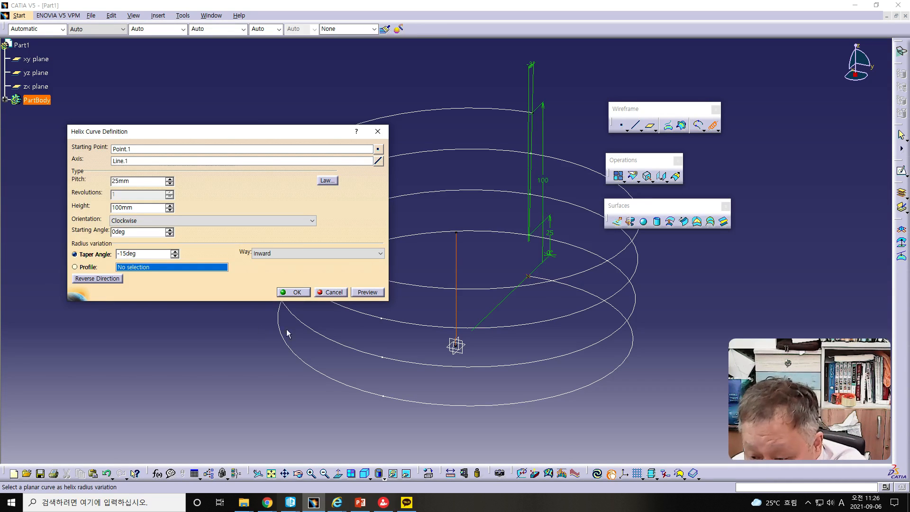
click(367, 292)
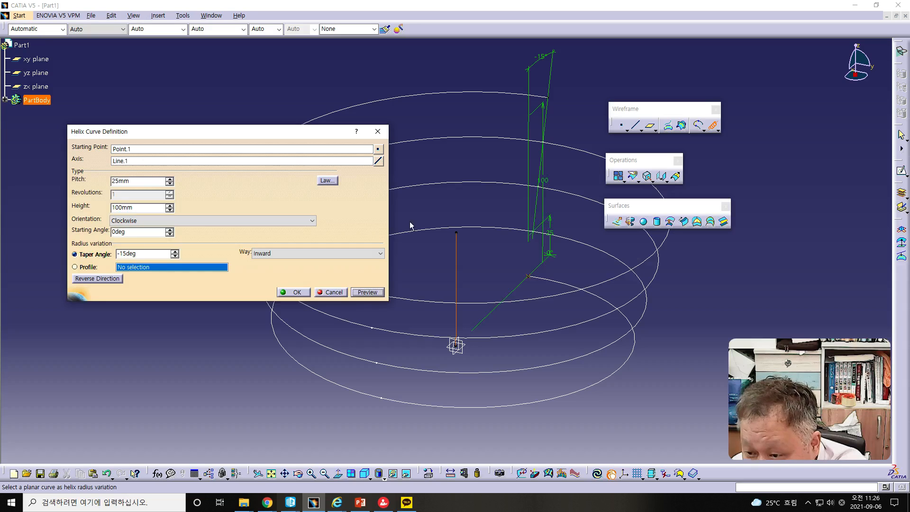
drag(314, 138, 259, 107)
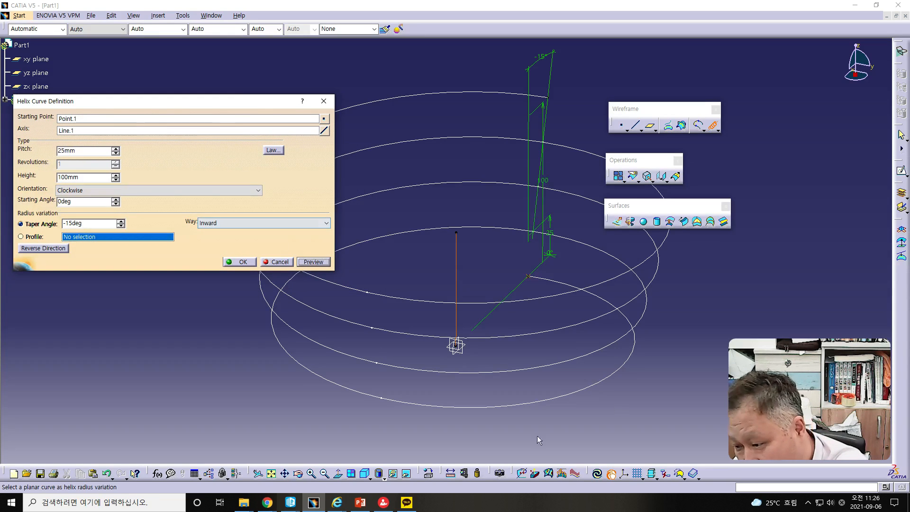
- Try the Outward taper way for the helix and return it to Inward
click(229, 228)
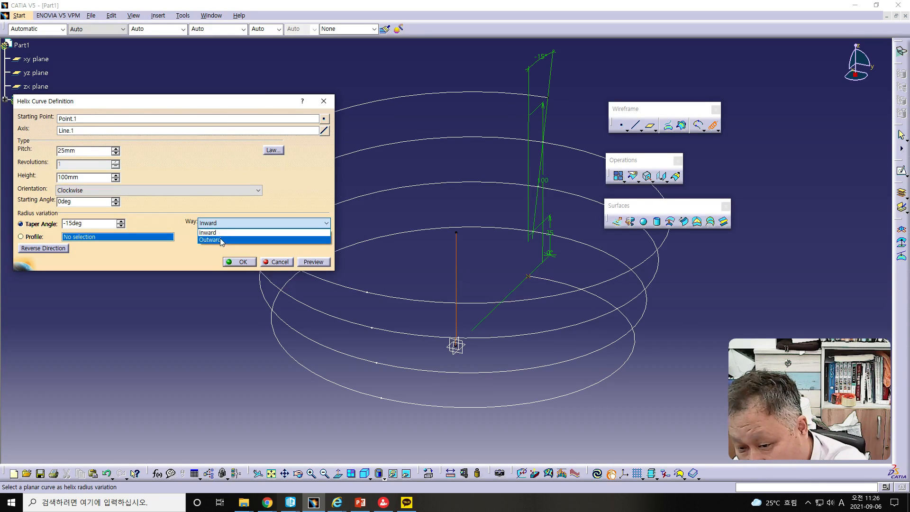
click(220, 238)
click(223, 224)
click(218, 232)
- Set the helix taper angle to -3 deg and create the helix curve
click(74, 224)
key(BackSpace)
key(BackSpace)
text(3)
key(alt+Tab)
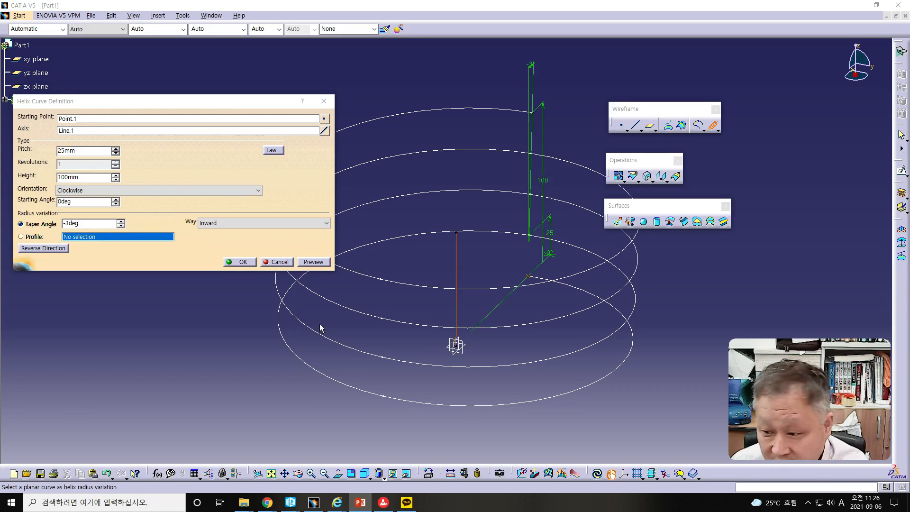
mouse_move(460, 331)
middle_down()
mouse_move(468, 294)
mouse_move(460, 329)
middle_up()
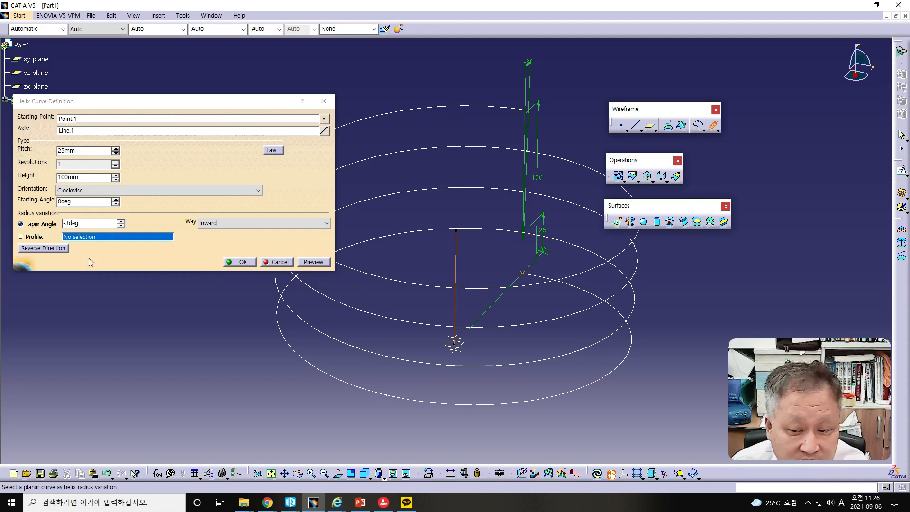
click(241, 262)
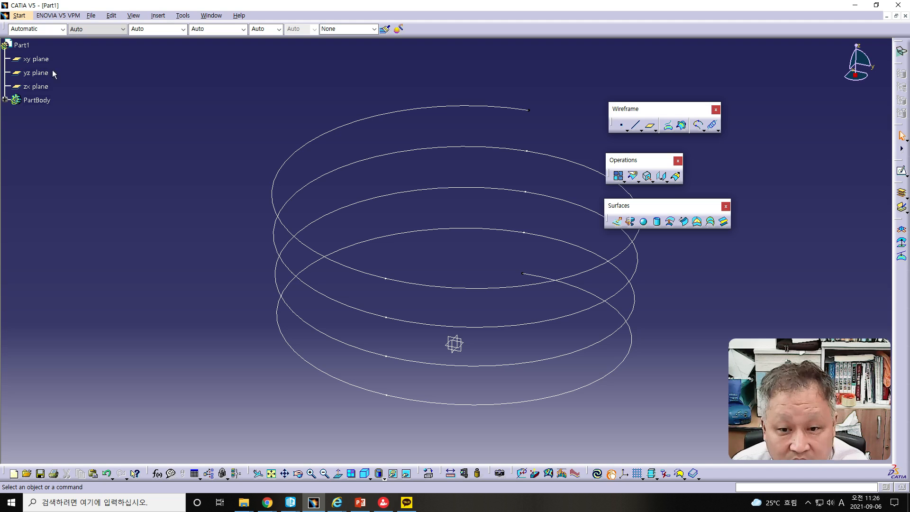
- Start a new sketch on the zx plane
click(18, 14)
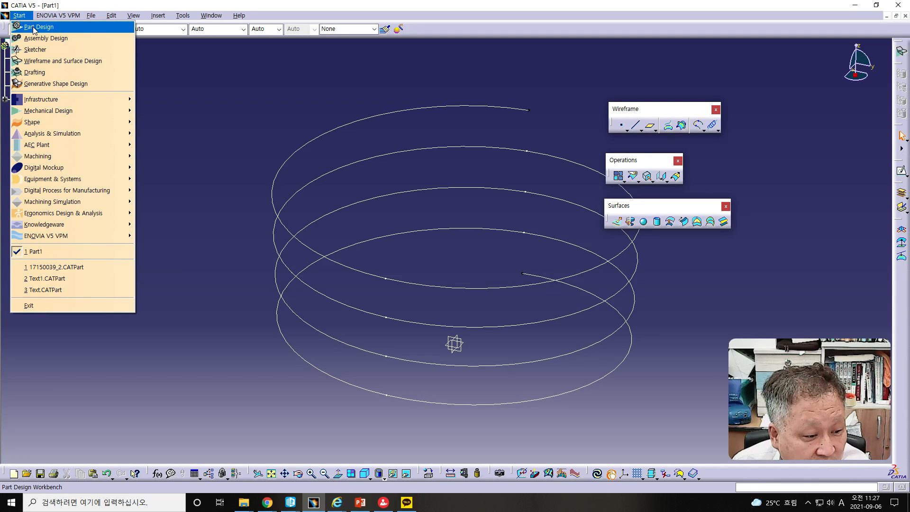
click(204, 138)
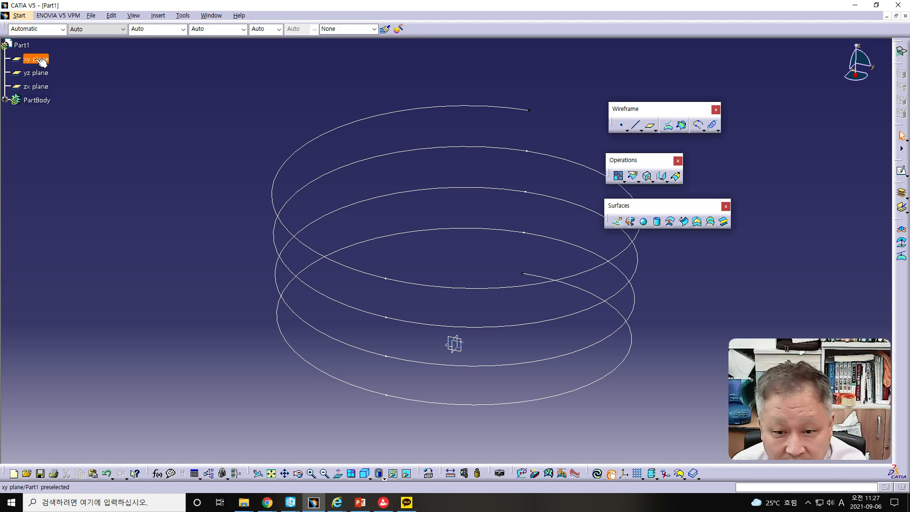
click(42, 90)
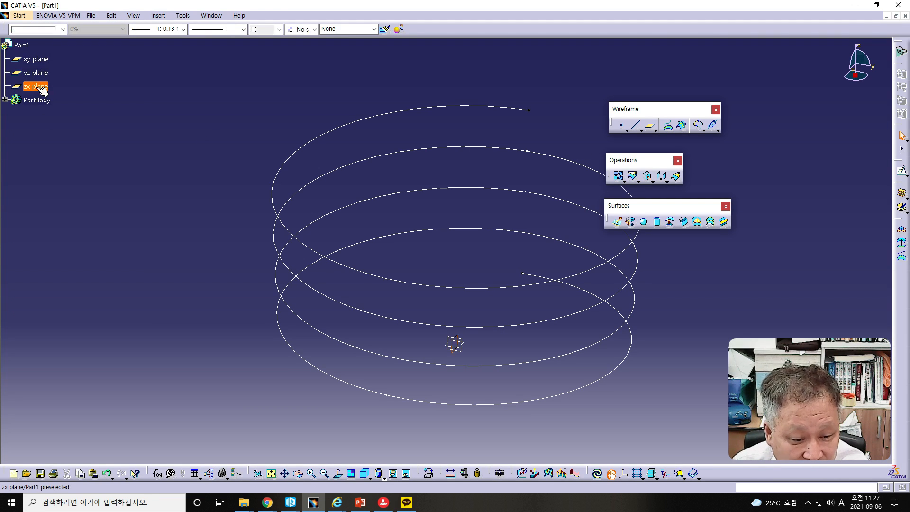
click(902, 171)
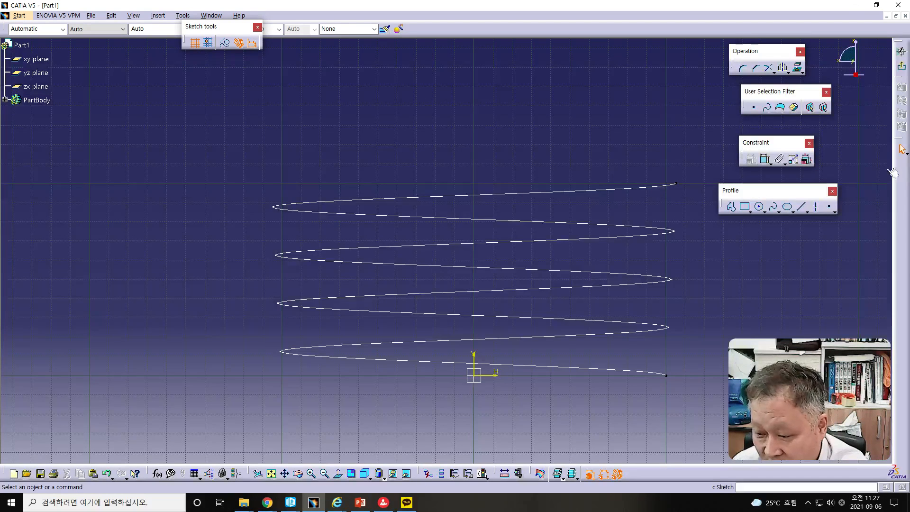
middle_drag(426, 209, 349, 188)
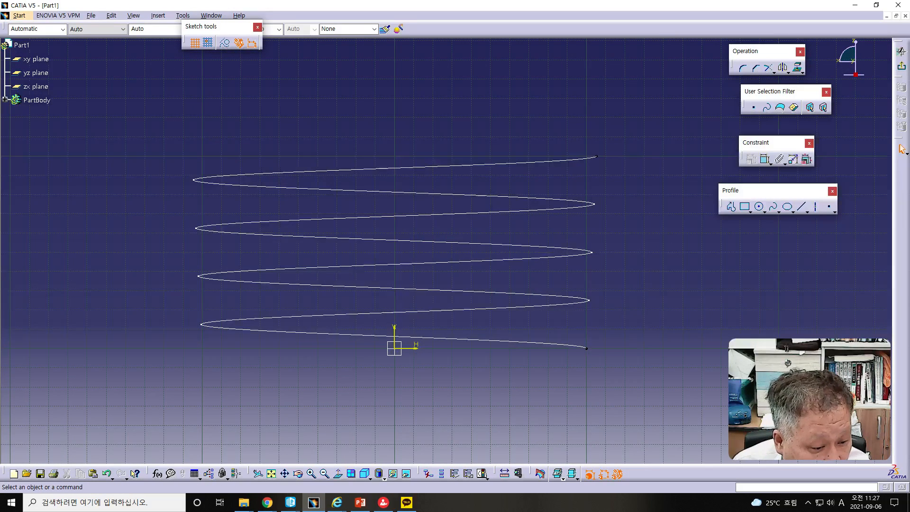
- Sketch a circle about 15.5 mm in diameter beside the lower end of the helix
key(alt+Tab)
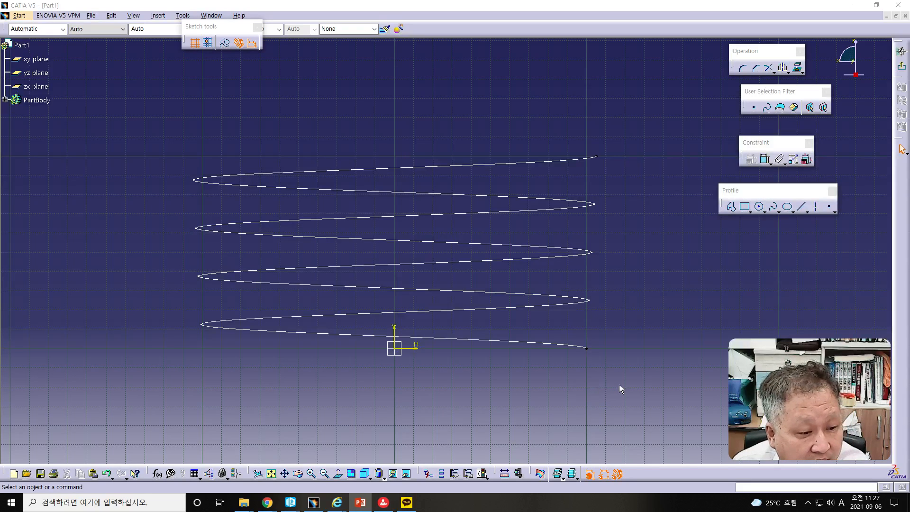
click(759, 206)
key(Escape)
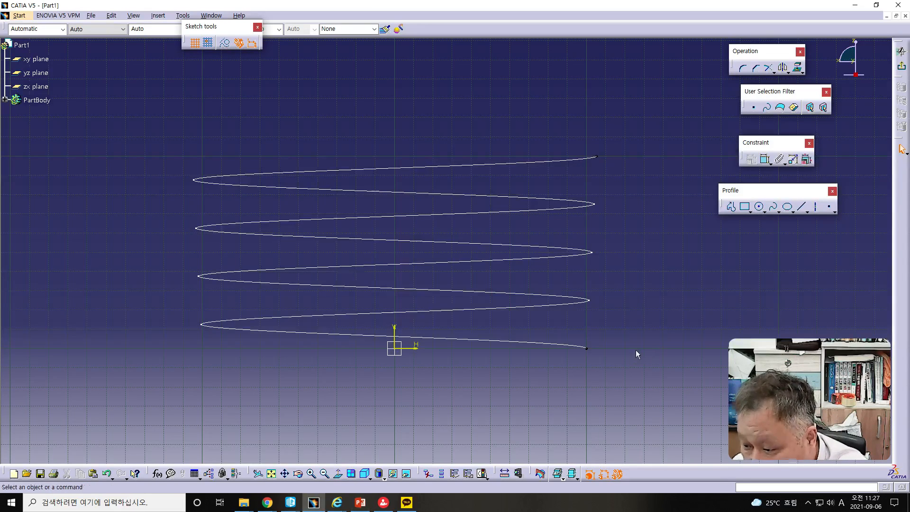
click(759, 206)
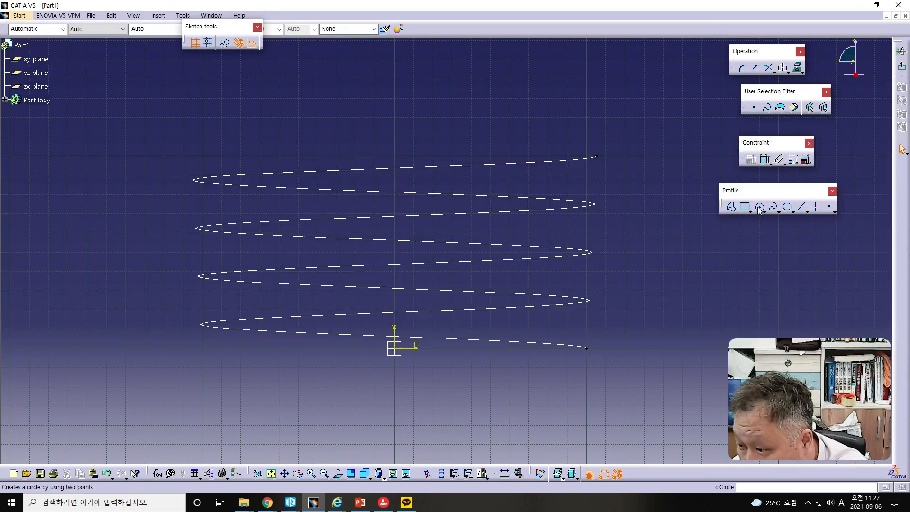
click(674, 308)
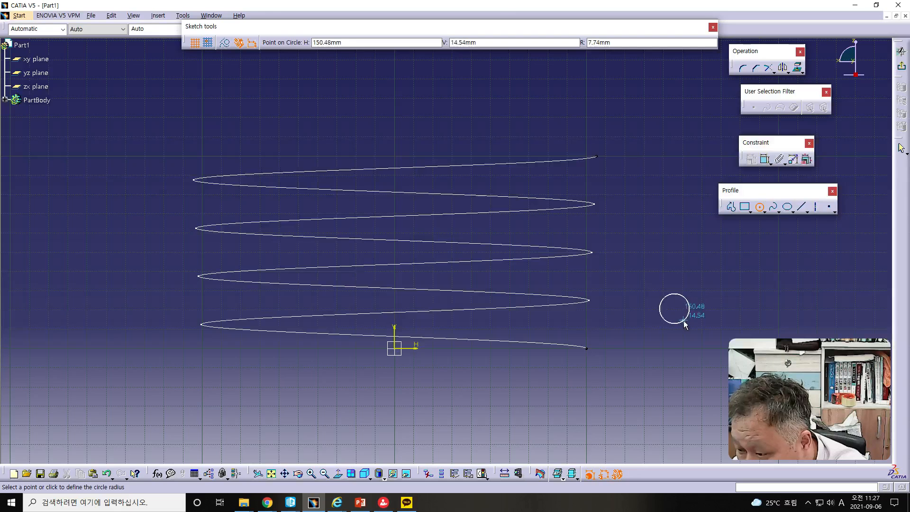
click(686, 319)
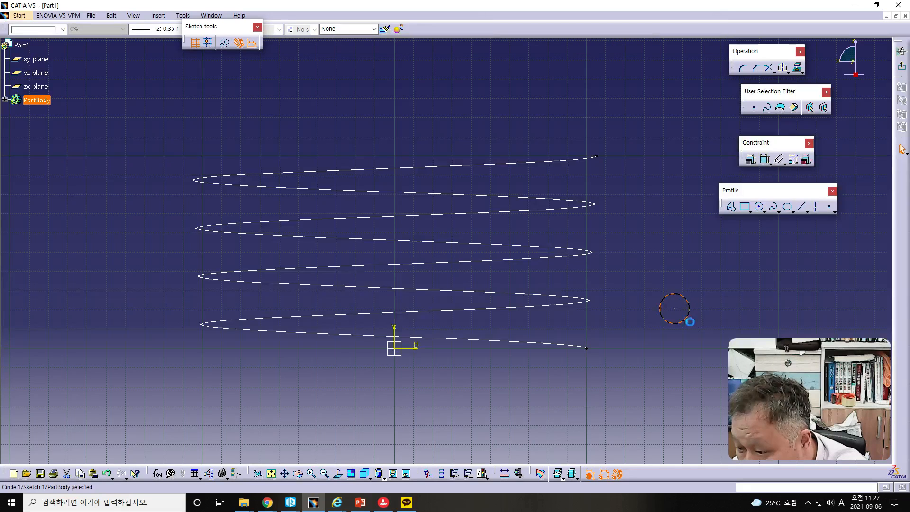
- Dimension the circle and set its diameter to 15 mm
click(765, 160)
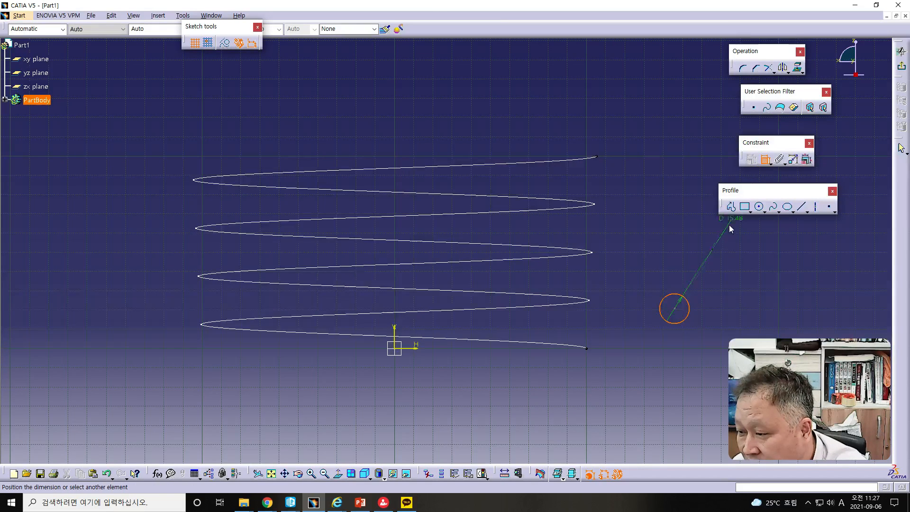
click(707, 284)
double_click(705, 282)
text(15)
key(Return)
click(684, 375)
- Constrain the circle's centre to be coincident with the lower end point of the helix
click(675, 309)
ctrl+click(586, 350)
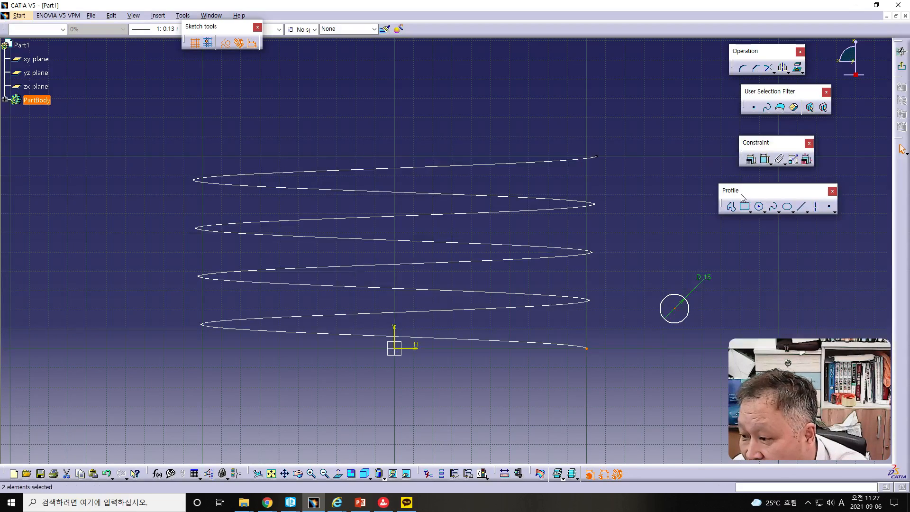
click(752, 160)
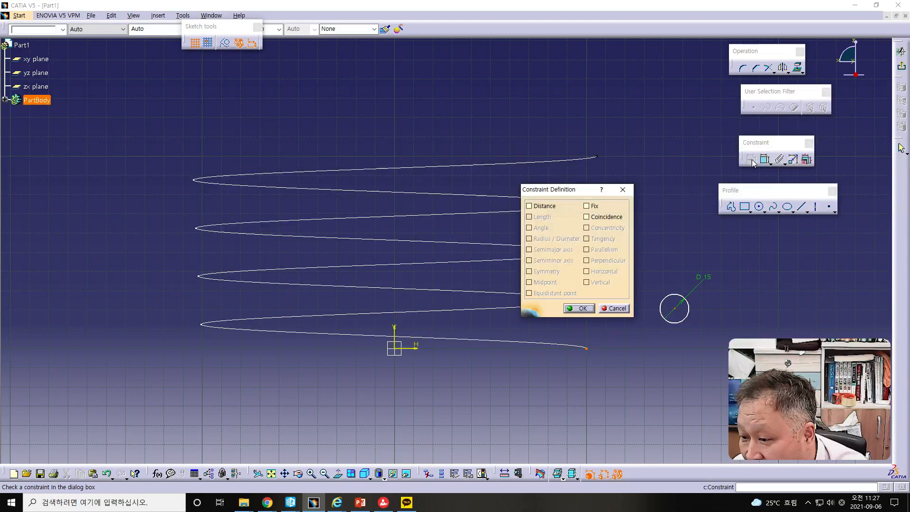
click(588, 218)
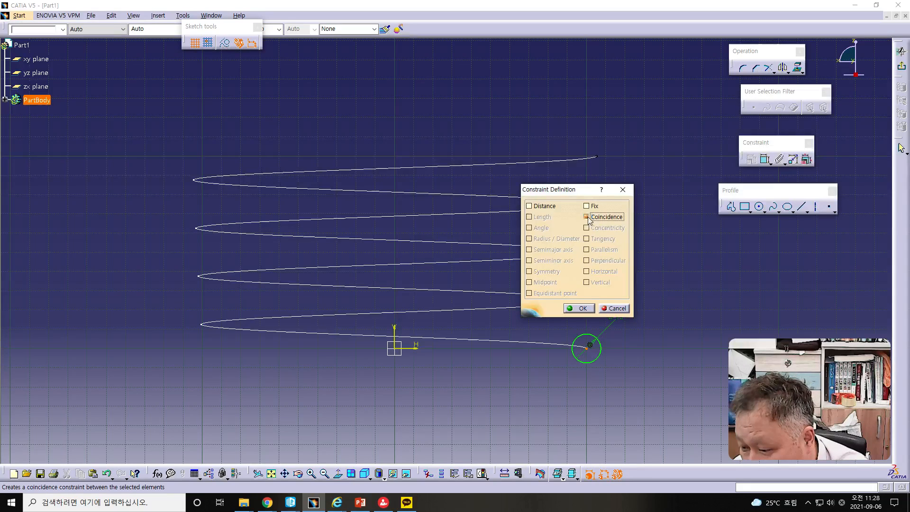
click(580, 308)
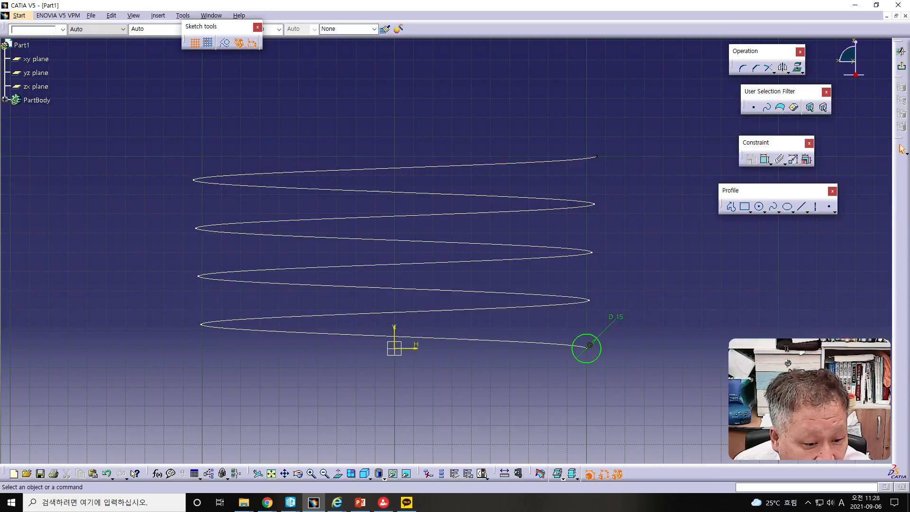
- Exit the sketch and switch to the Part Design workbench with the circle sketch selected
key(alt+Tab)
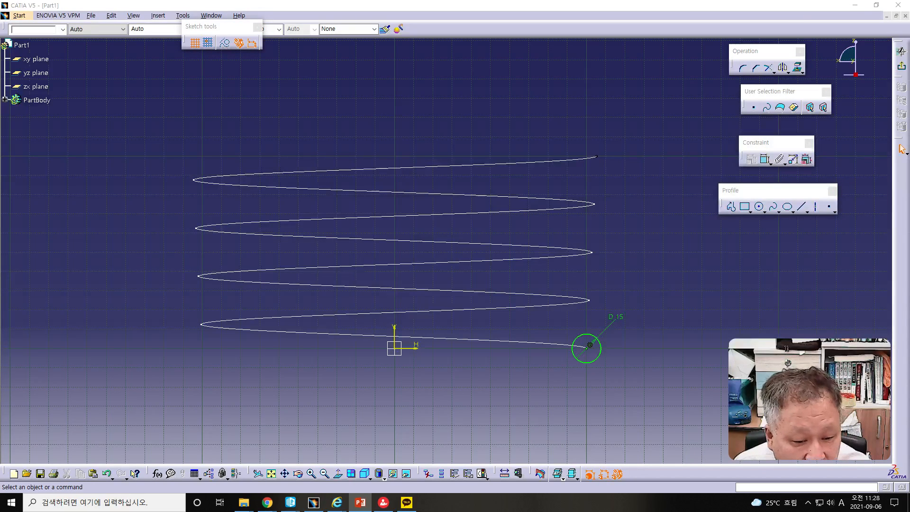
click(902, 68)
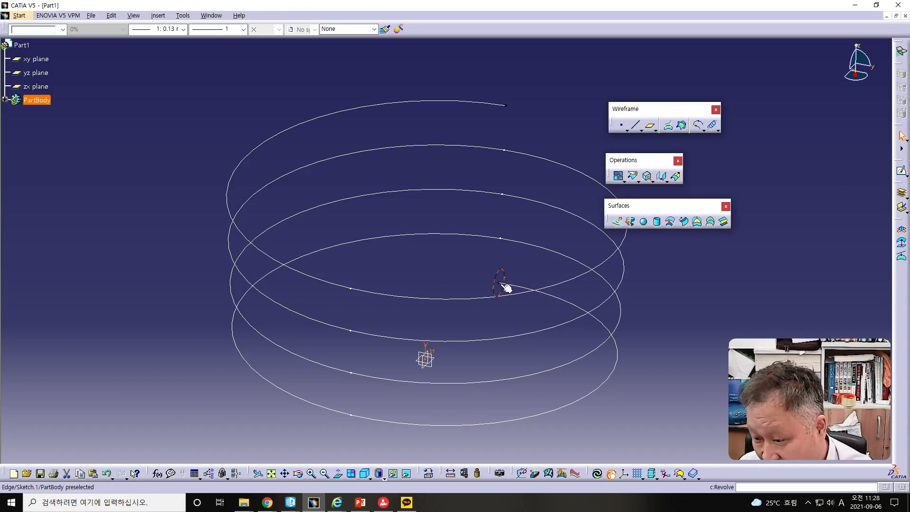
click(497, 300)
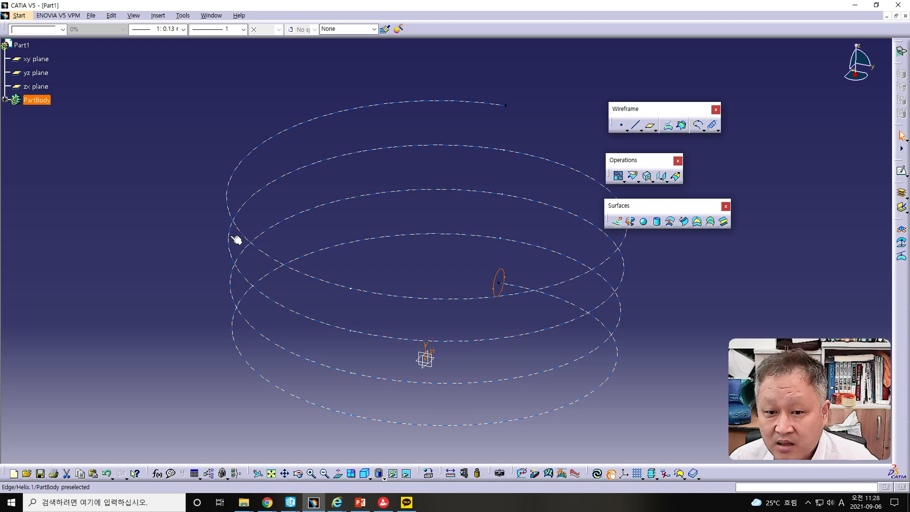
click(18, 16)
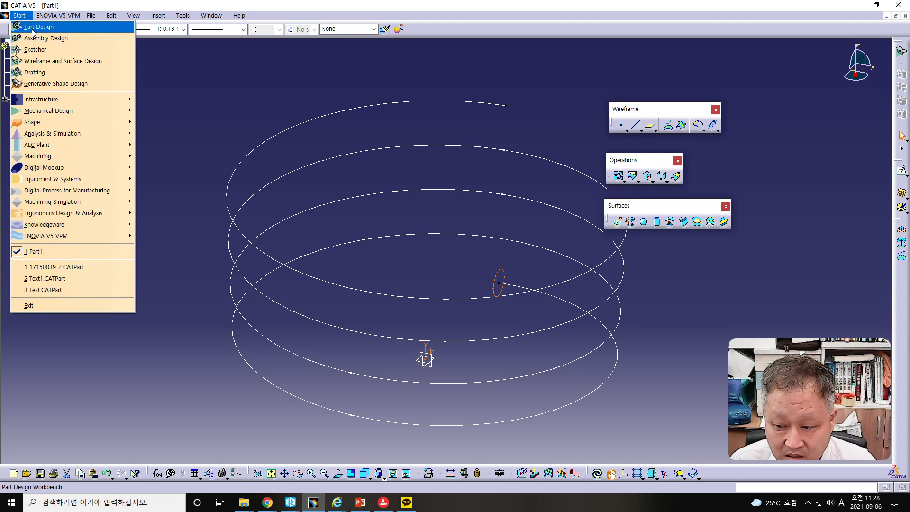
click(32, 27)
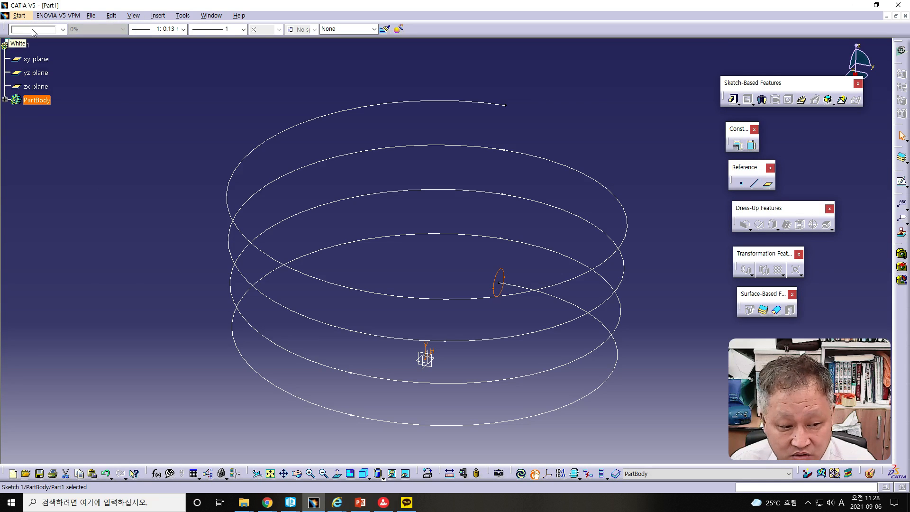
- Create a Rib that sweeps the 15 mm circle along the helix as center curve, with Keep angle profile control
click(802, 102)
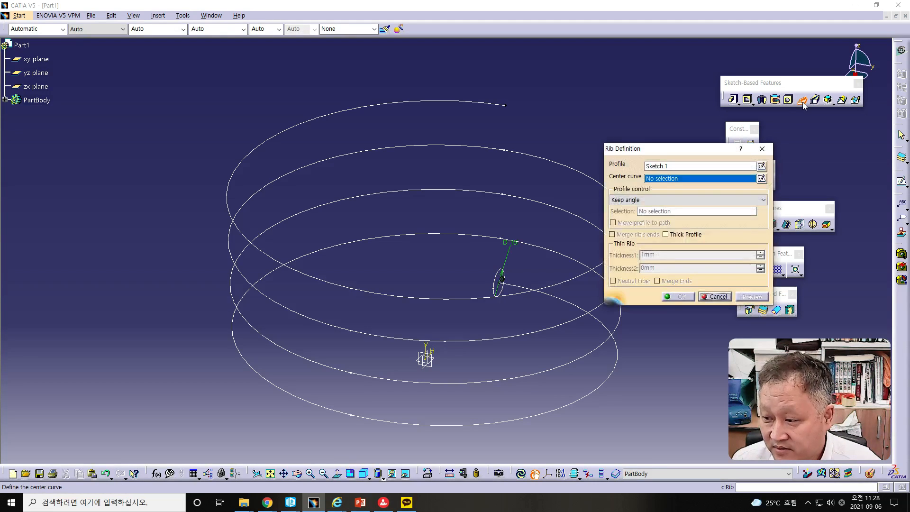
click(502, 284)
click(497, 269)
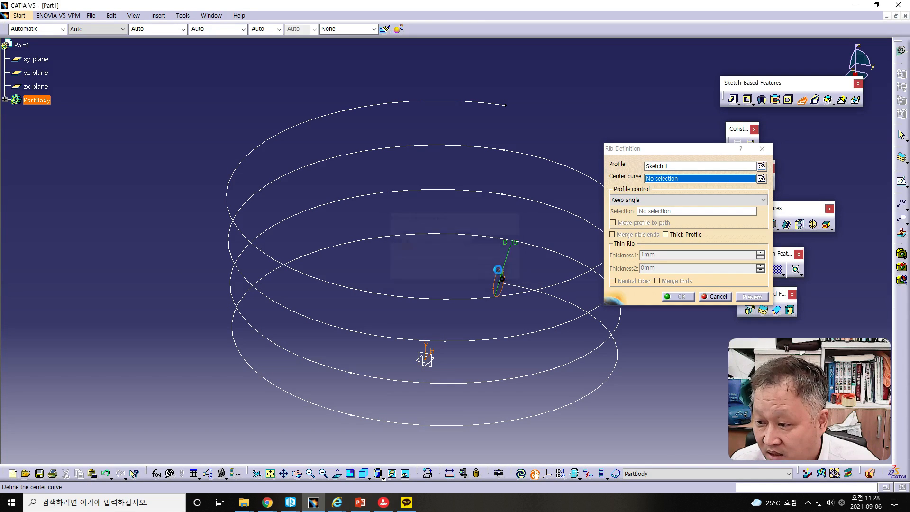
click(564, 303)
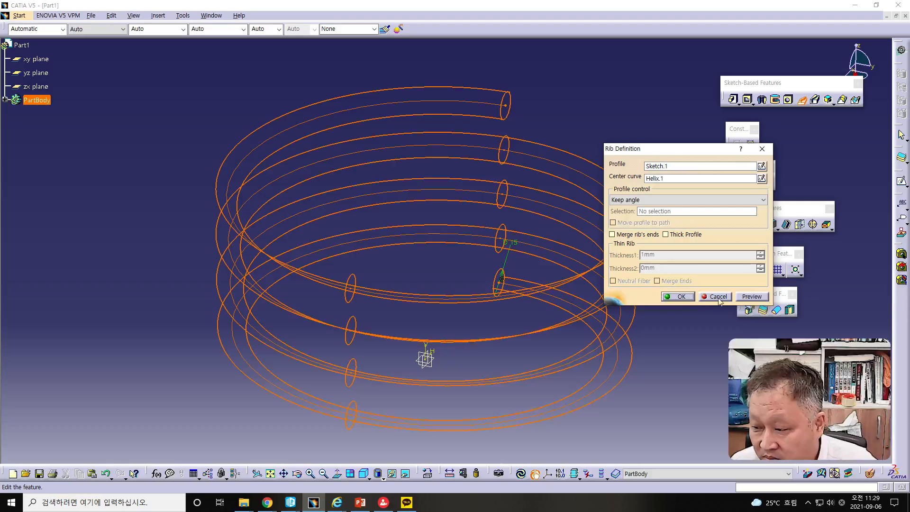
click(681, 297)
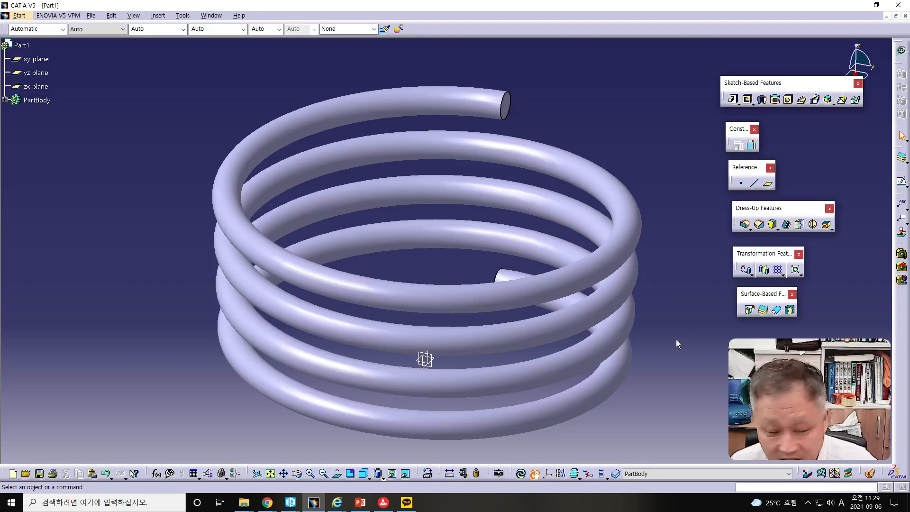
middle_drag(637, 355, 552, 288)
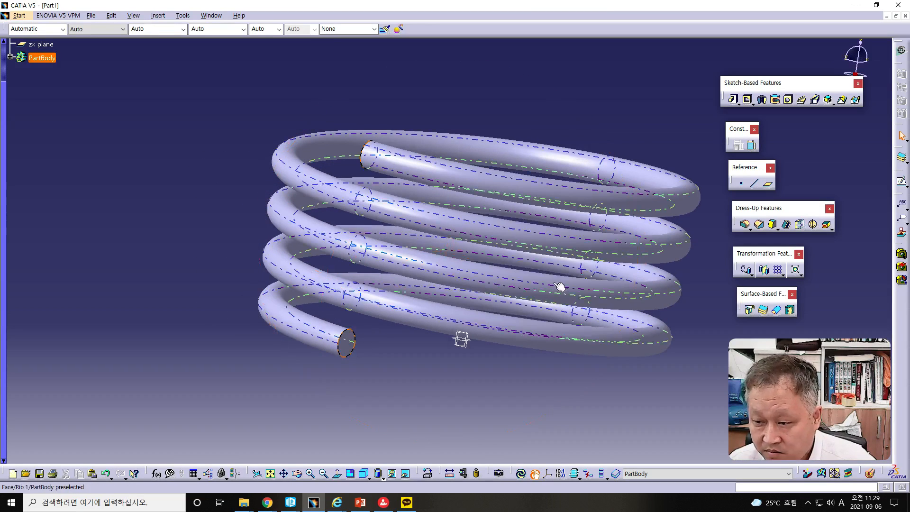
- Edit the helix to a height of 500 mm and fit the lengthened spring in view
middle_drag(626, 279, 620, 262)
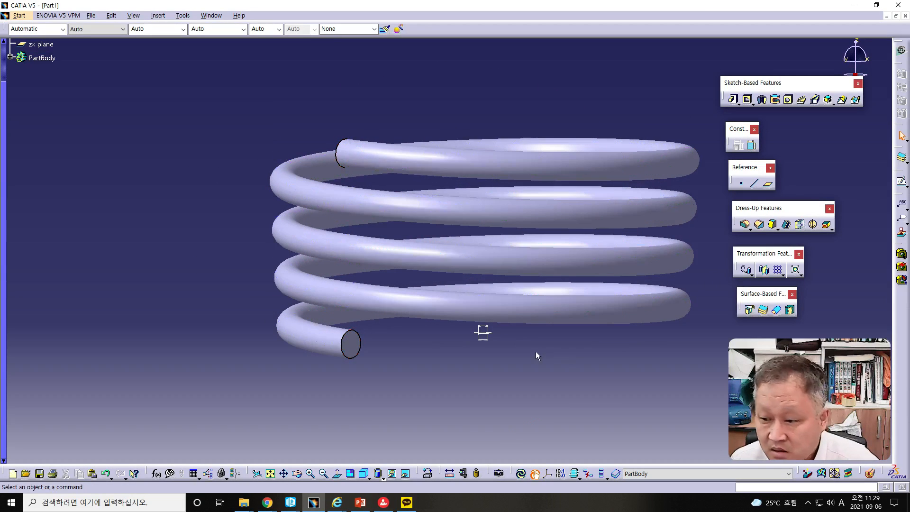
click(9, 57)
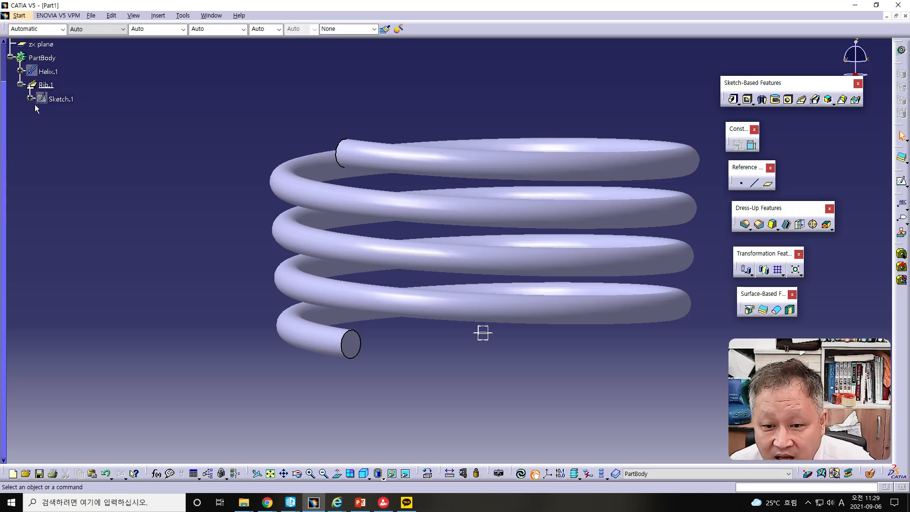
double_click(47, 72)
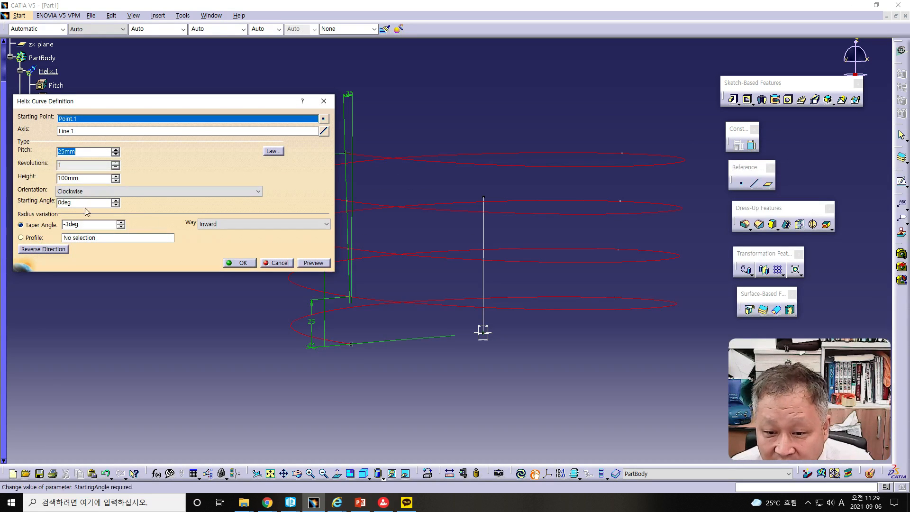
double_click(70, 179)
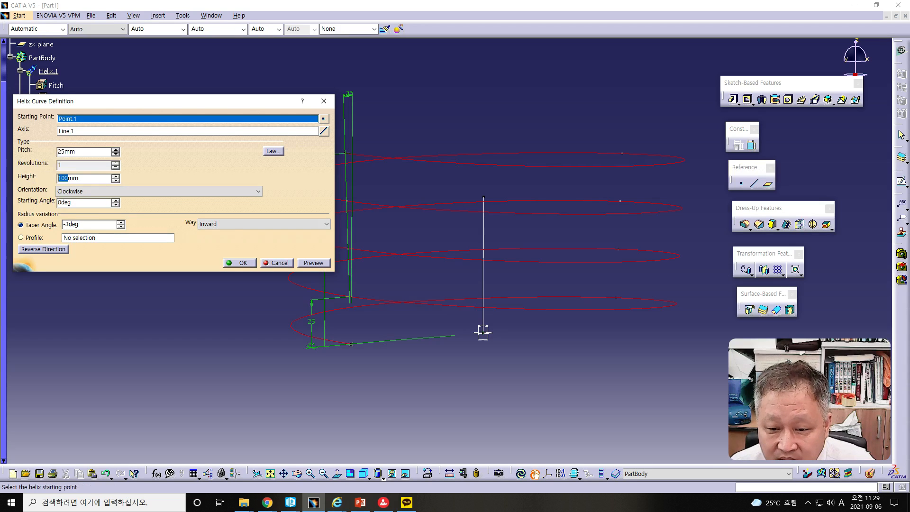
text(50)
click(314, 263)
click(241, 262)
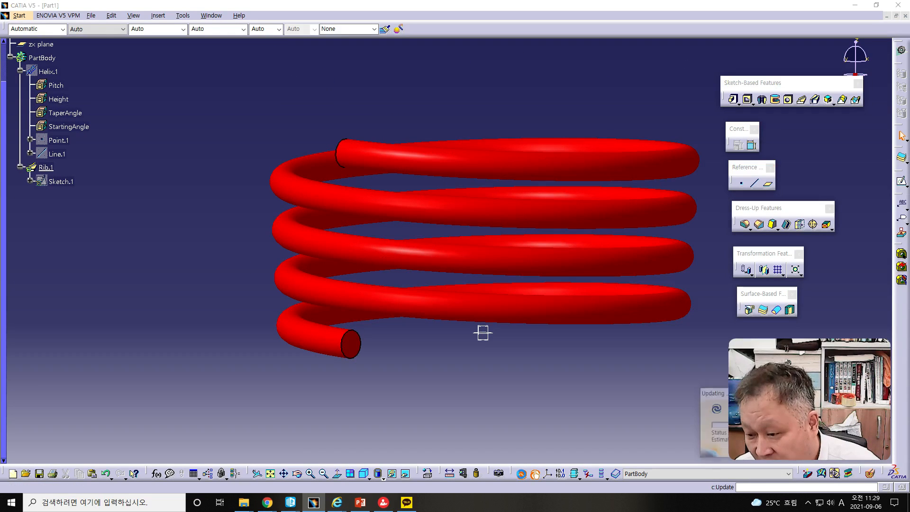
click(271, 475)
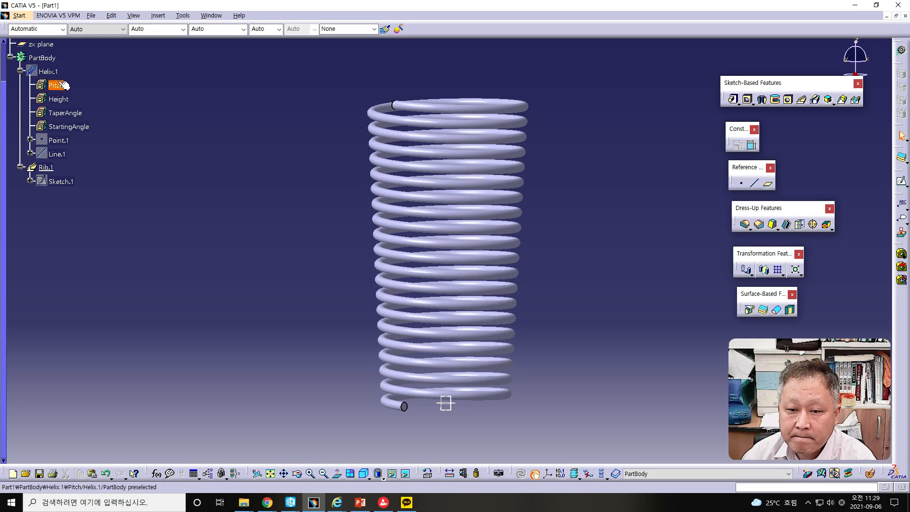
- Open the helix definition and preview the curve with a taper angle of -15 deg
double_click(47, 71)
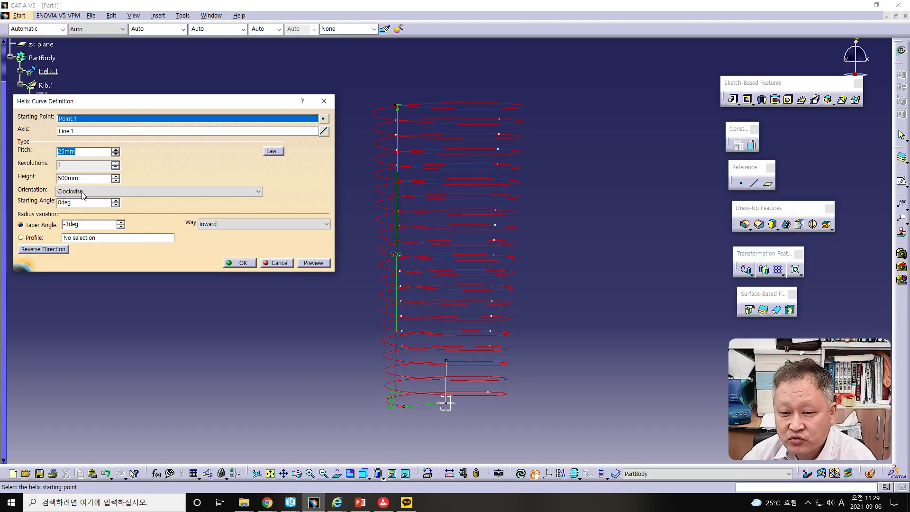
click(67, 224)
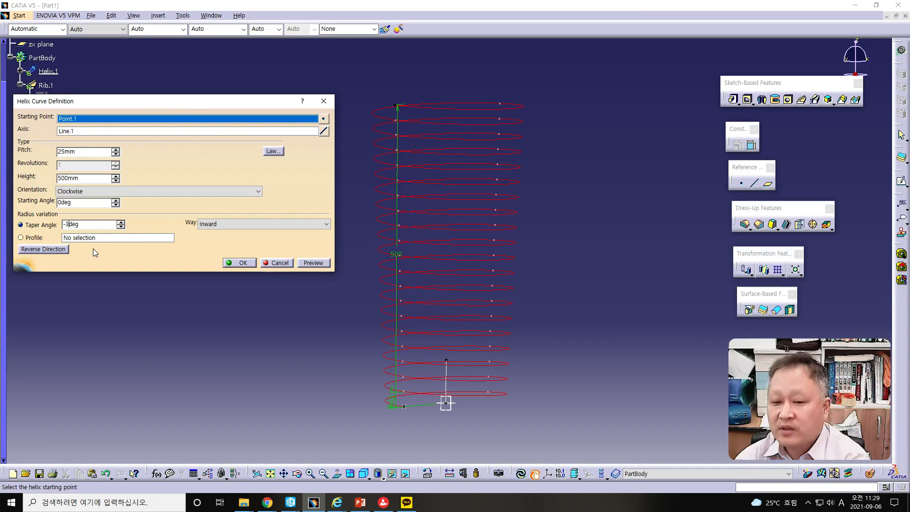
key(BackSpace)
text(15)
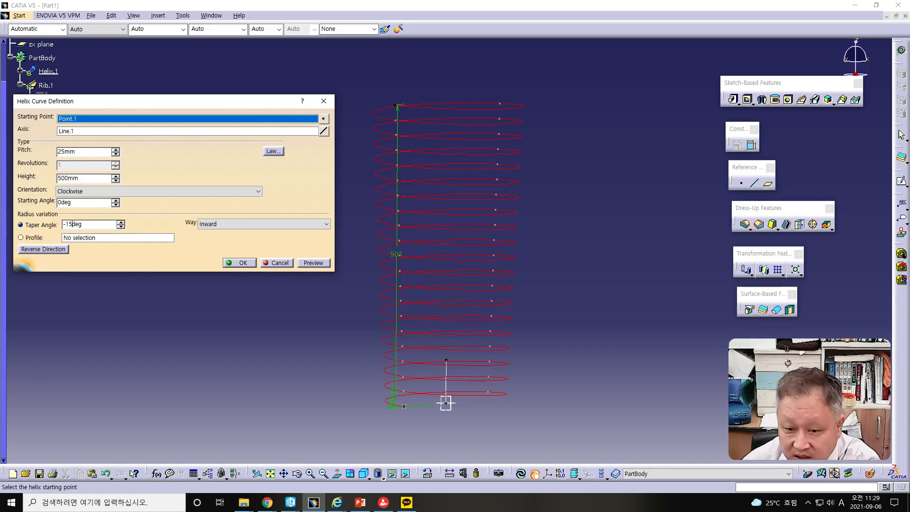
click(316, 264)
- Try a positive taper angle of 15 deg on the helix and preview the curve
click(65, 224)
key(BackSpace)
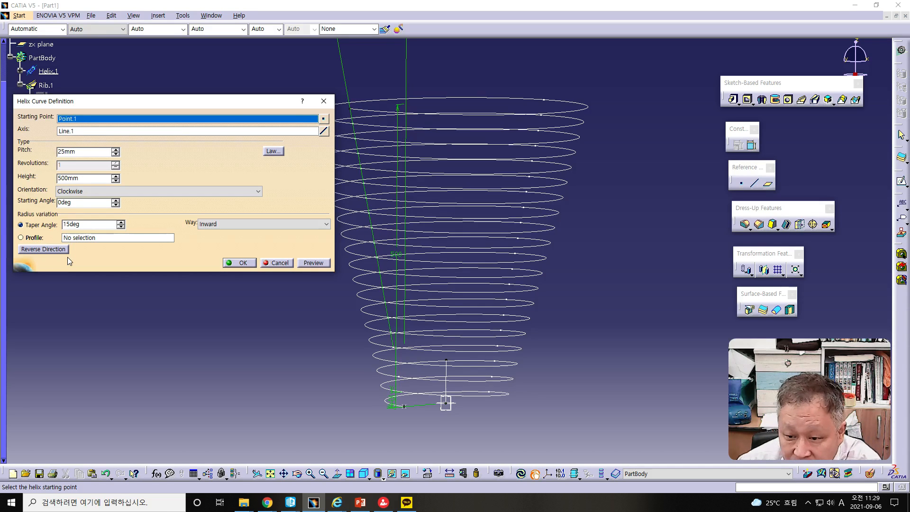
click(312, 263)
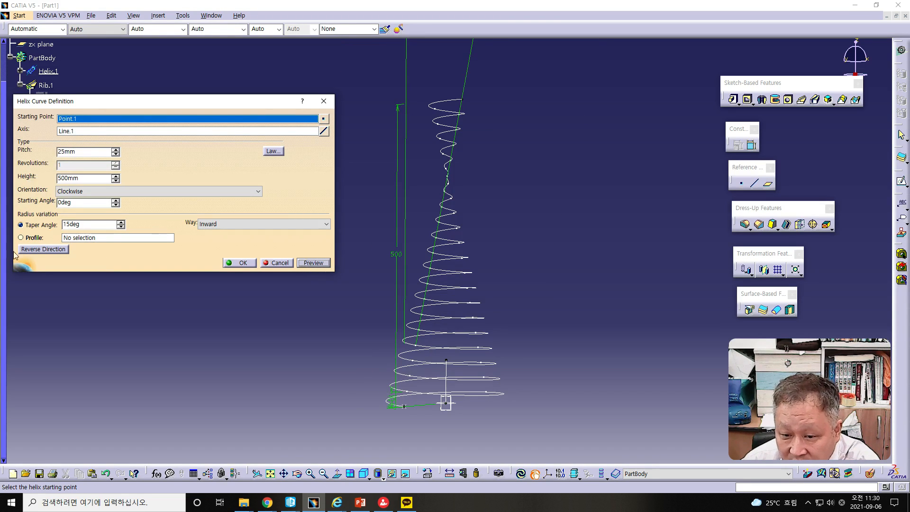
- Try the Outward way for the helix's taper and return it to Inward
click(230, 224)
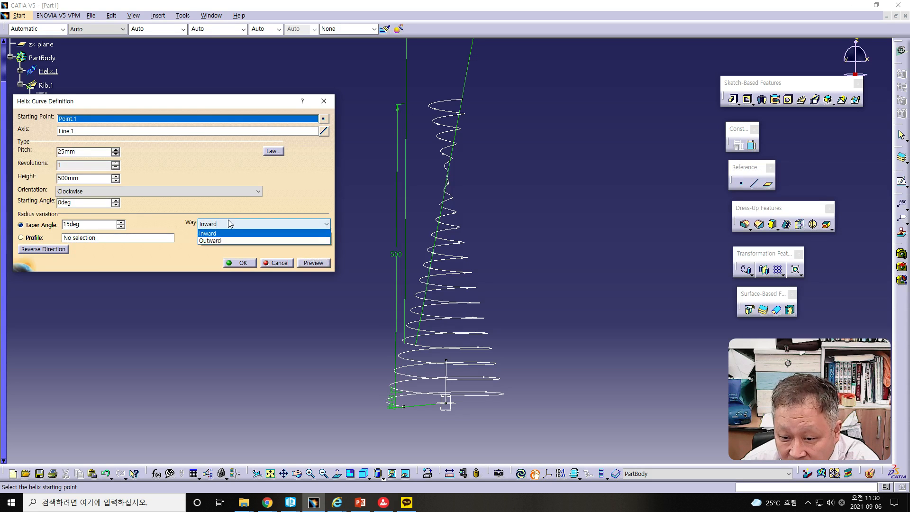
click(216, 241)
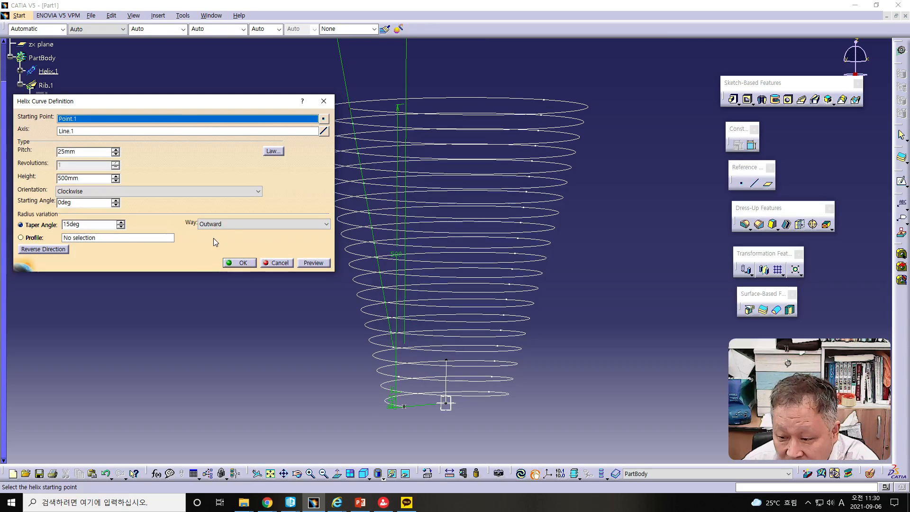
click(215, 224)
click(216, 234)
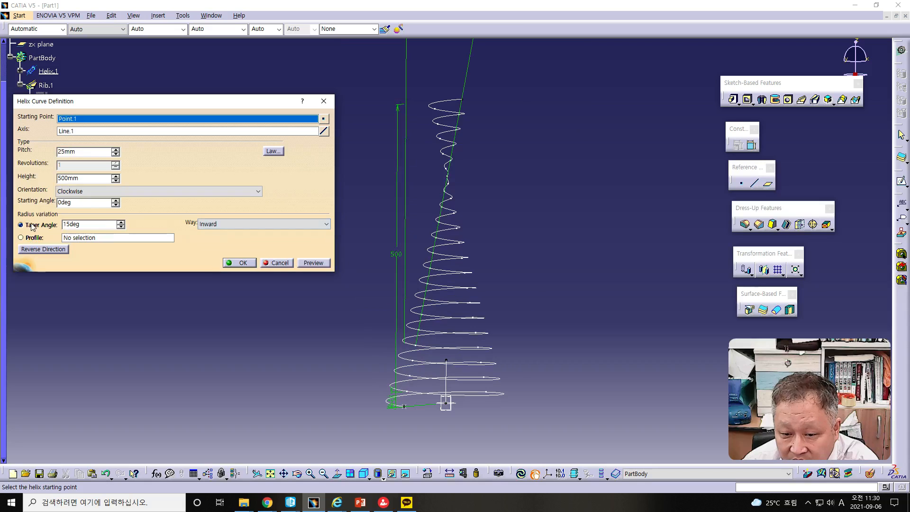
- Set the helix's taper angle to -5 deg, accept the definition and update the rib
text(-)
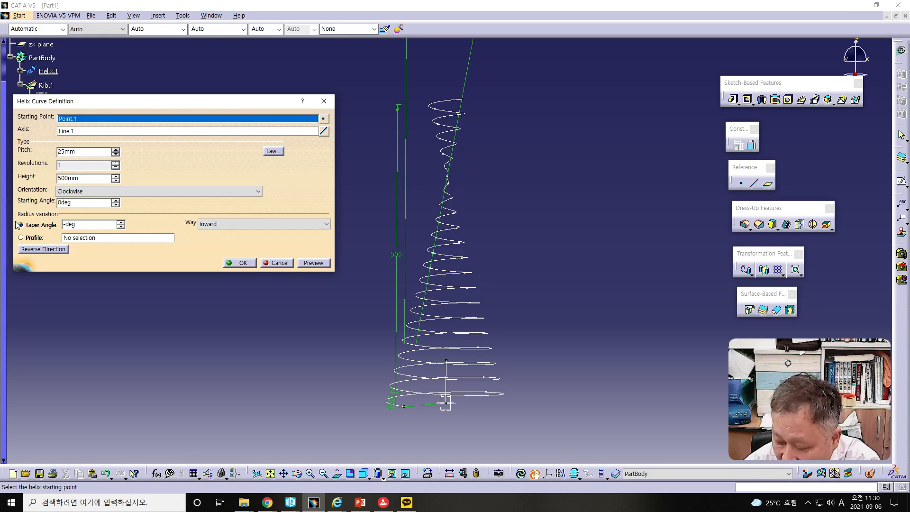
text(5)
click(248, 263)
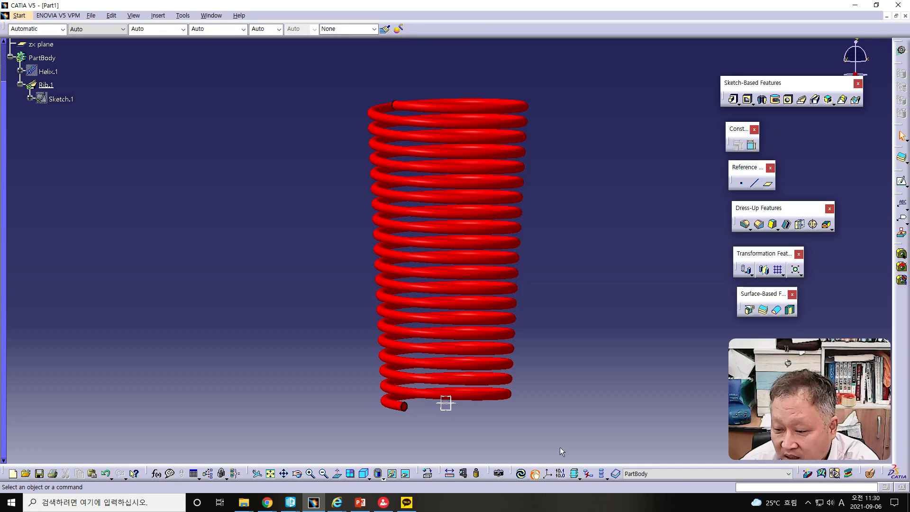
click(522, 475)
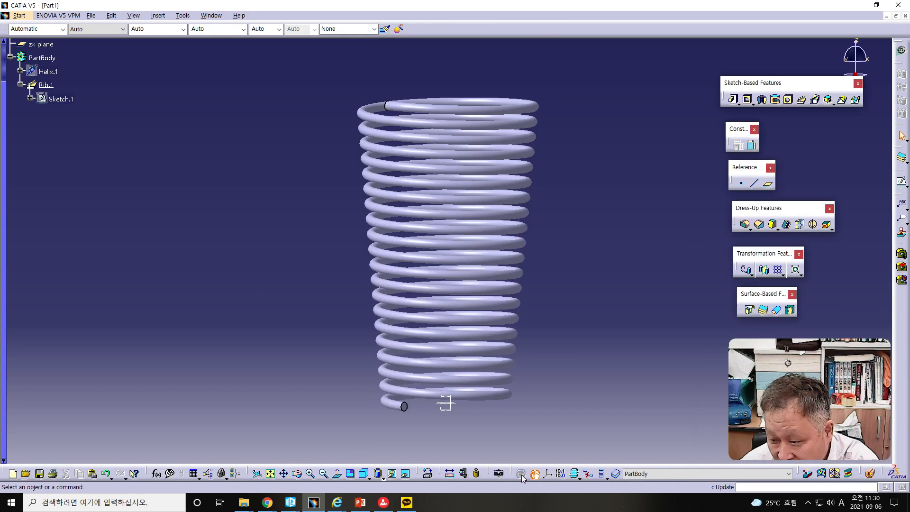
middle_drag(303, 261, 340, 248)
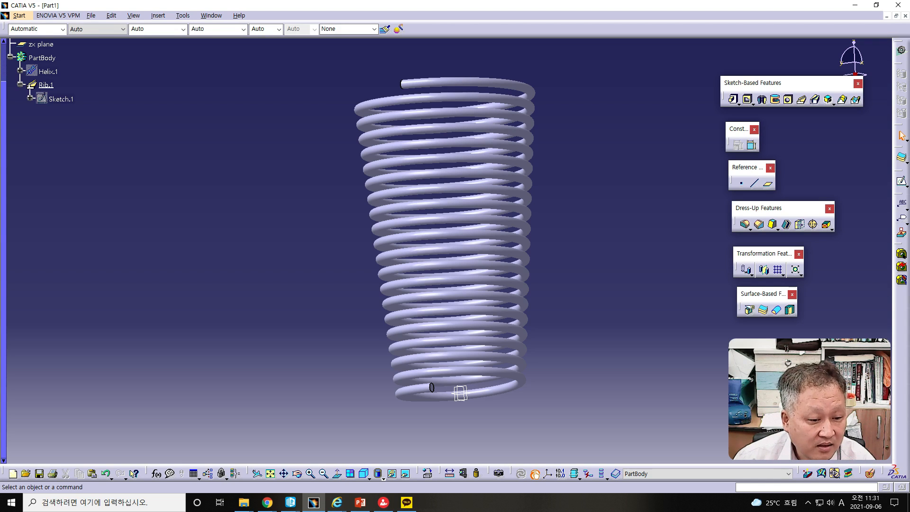
- Add a smaller concentric circle inside the 15 mm circle of the rib's sketch and update the part to hollow the coil
key(alt+Tab)
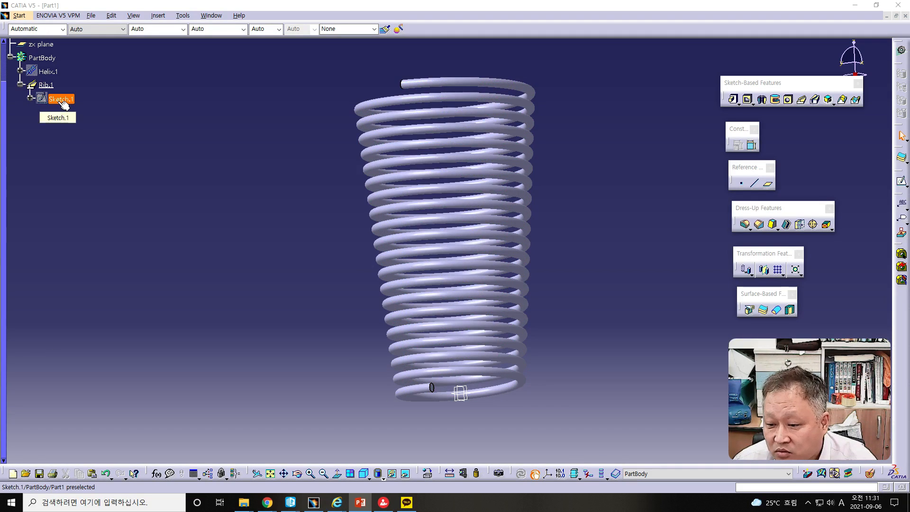
middle_drag(567, 408, 372, 184)
middle_drag(449, 196, 406, 209)
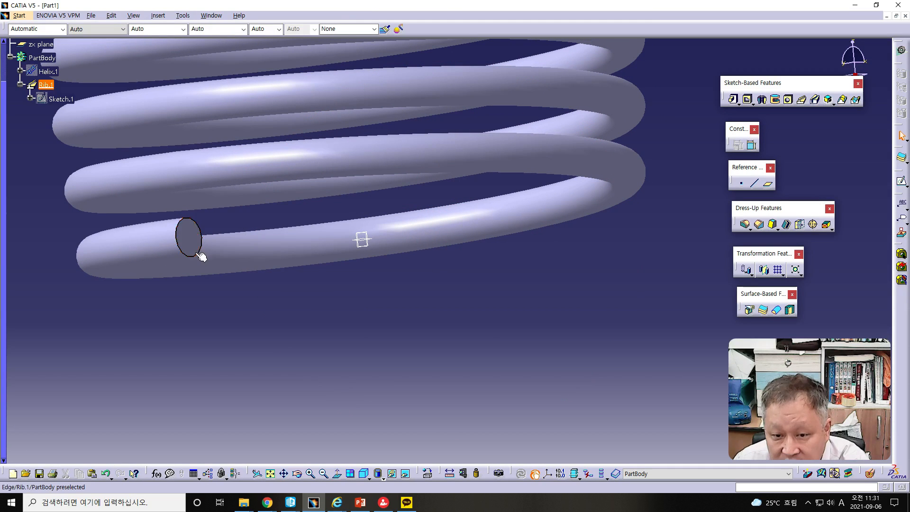
double_click(66, 101)
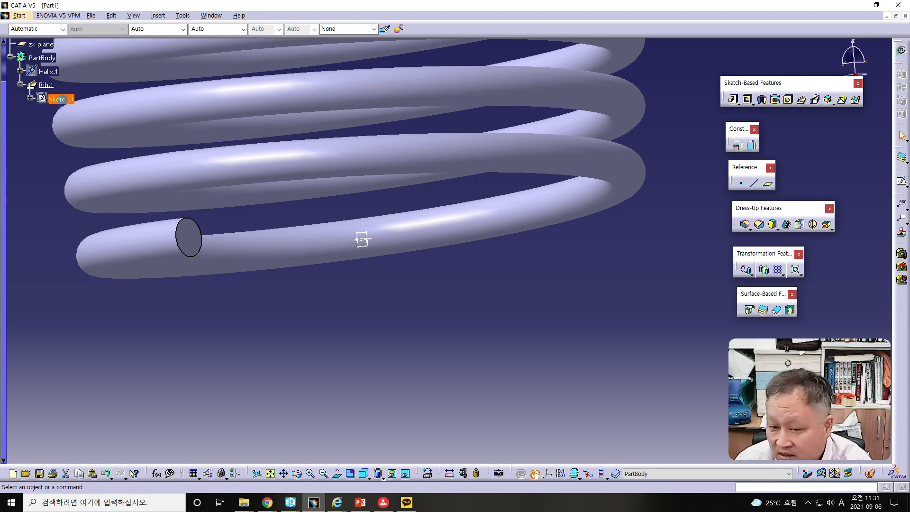
mouse_move(746, 282)
middle_down()
mouse_move(513, 274)
mouse_move(422, 293)
mouse_move(413, 329)
middle_up()
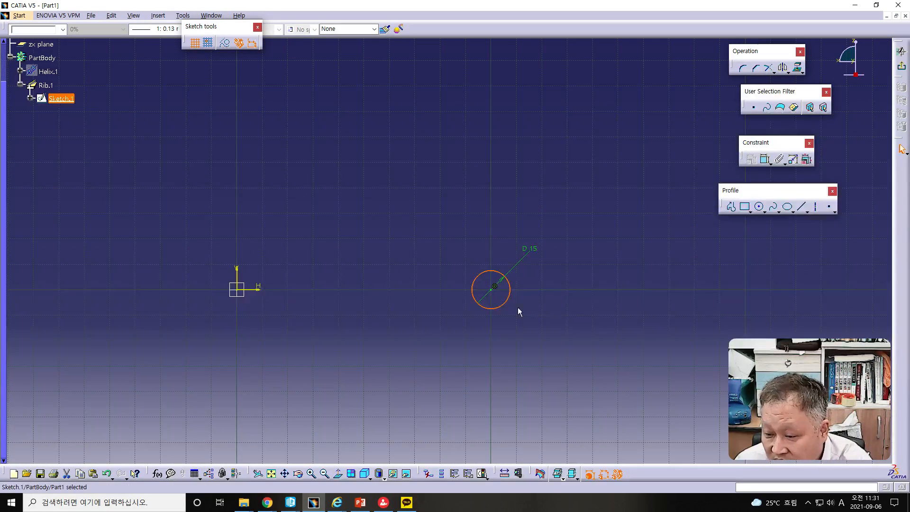
click(607, 313)
click(761, 208)
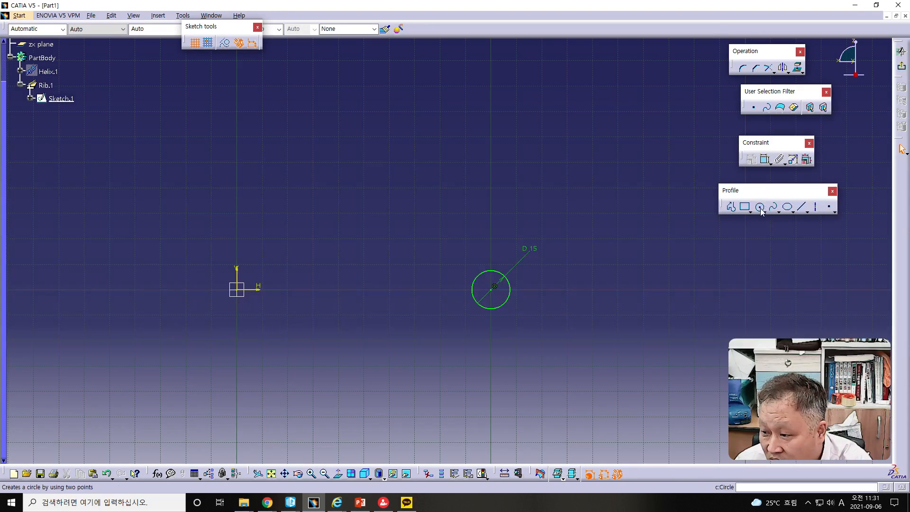
click(759, 208)
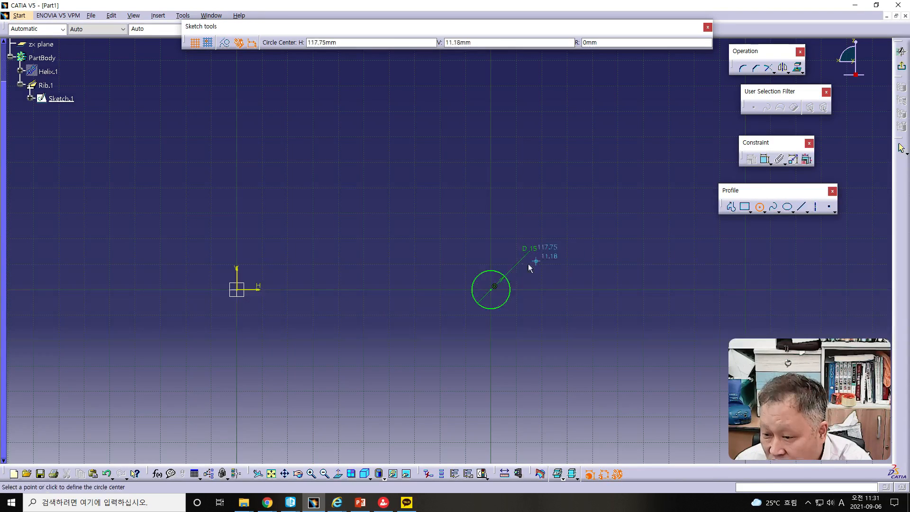
click(495, 290)
click(494, 300)
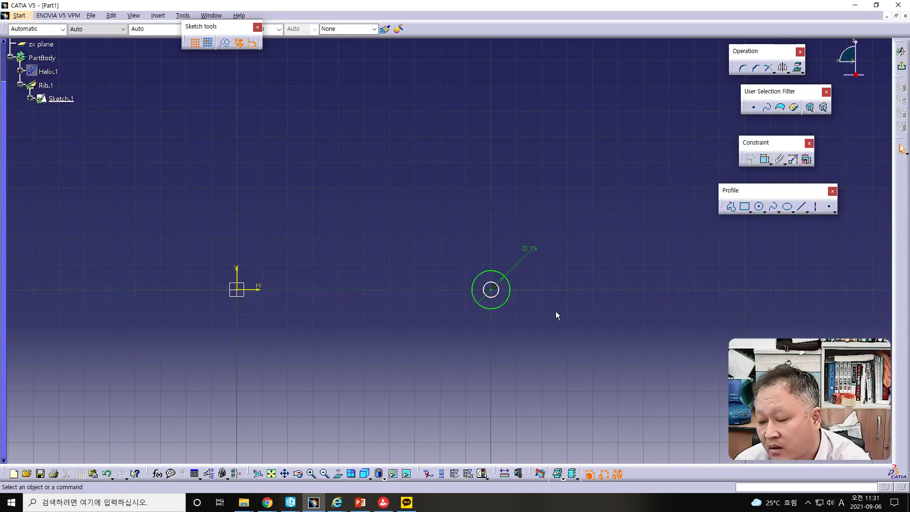
click(901, 66)
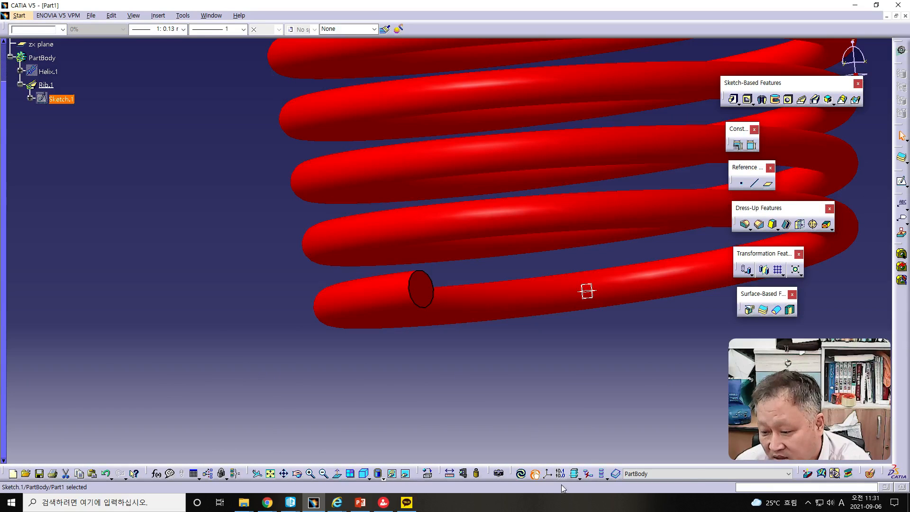
click(522, 474)
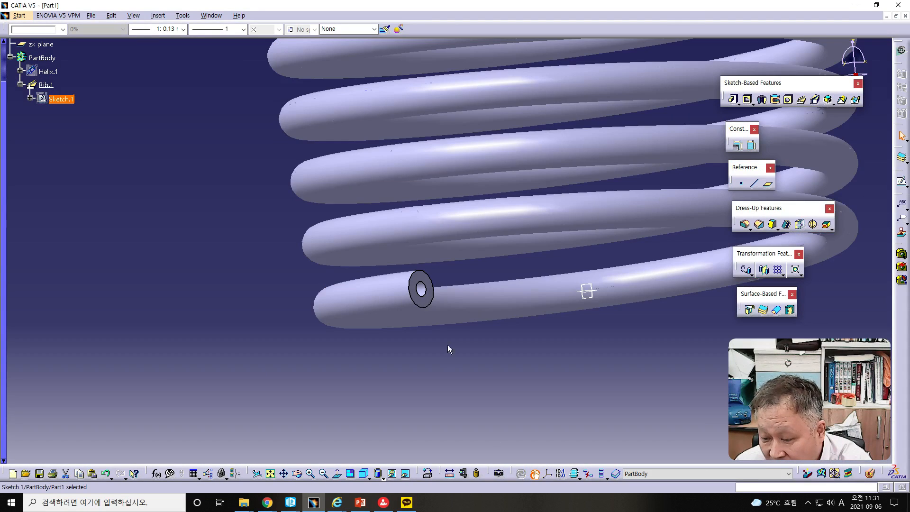
- Examine the hollow coil from several angles, including the end faces of the tube
middle_drag(497, 309, 400, 300)
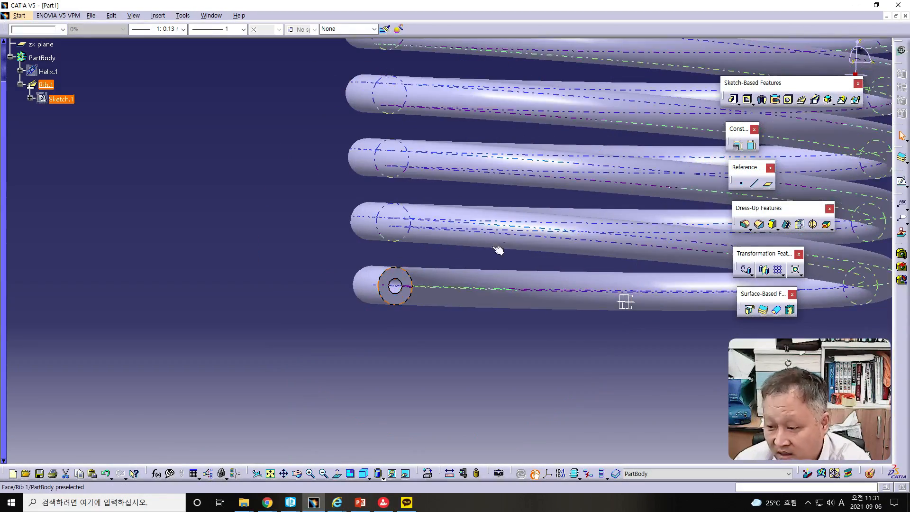
middle_drag(554, 232, 564, 302)
middle_drag(537, 169, 505, 396)
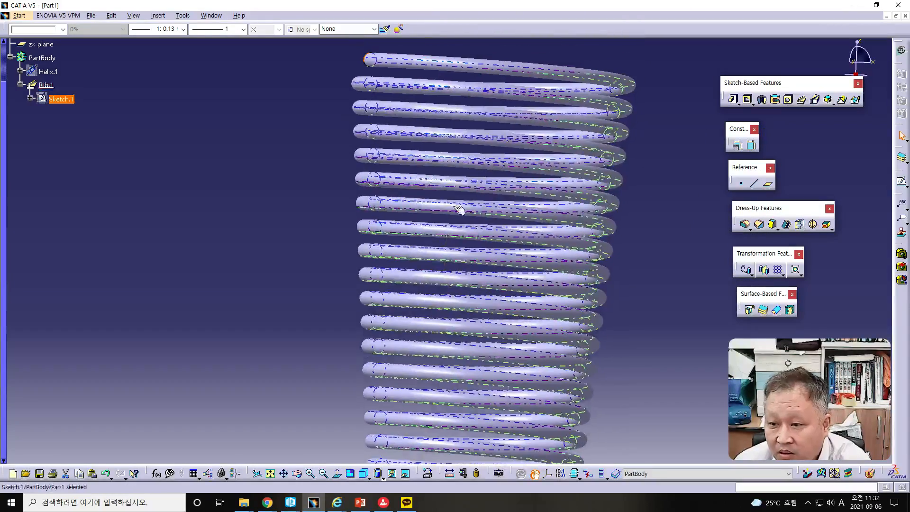
middle_drag(382, 107, 528, 378)
ctrl+middle_drag(655, 380, 639, 280)
middle_drag(683, 400, 411, 239)
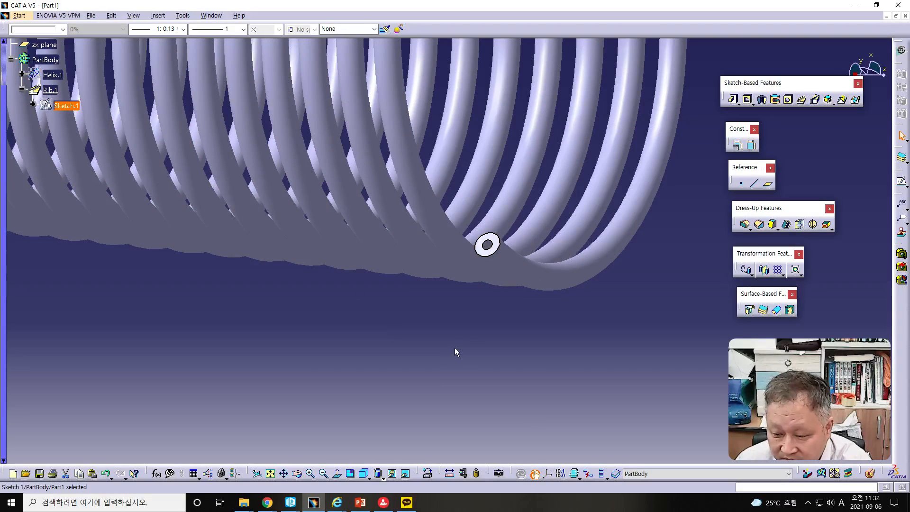
middle_drag(498, 346, 412, 202)
ctrl+middle_drag(520, 264, 465, 236)
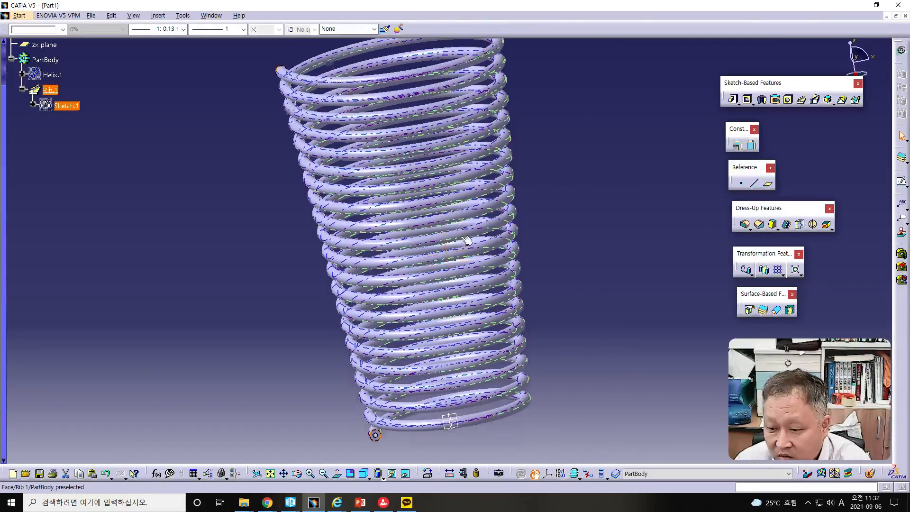
- Display the spring in Wireframe (NHR) mode to look at its inner and outer walls
click(384, 479)
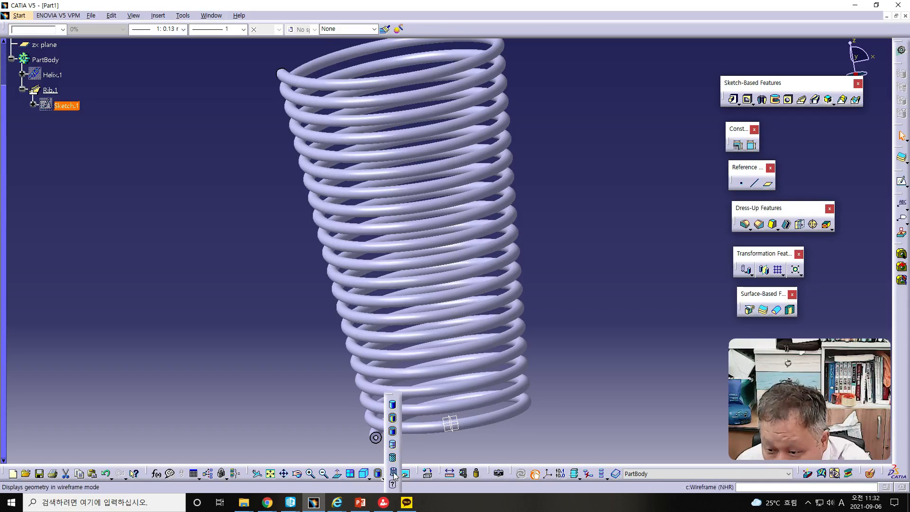
click(393, 472)
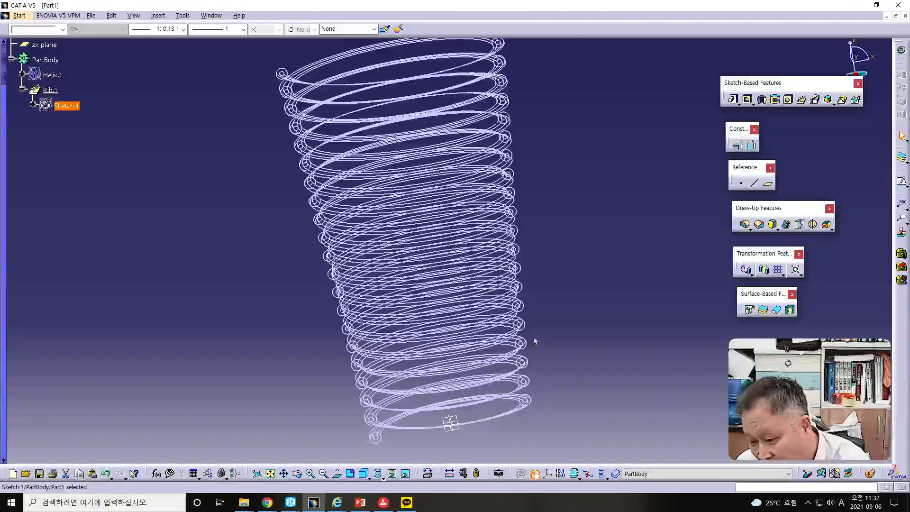
mouse_move(582, 232)
middle_down()
mouse_move(570, 256)
mouse_move(545, 242)
mouse_move(636, 191)
mouse_move(636, 222)
mouse_move(561, 234)
mouse_move(548, 289)
mouse_move(597, 274)
mouse_move(583, 240)
mouse_move(597, 229)
mouse_move(581, 246)
middle_up()
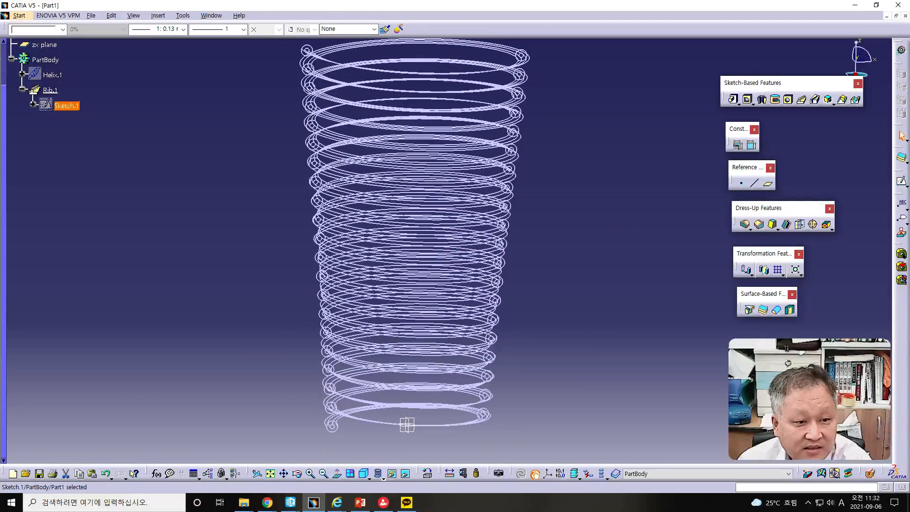
- Switch to the PowerPoint presentation and show slide 2 about the Helix
drag(0, 39, 537, 21)
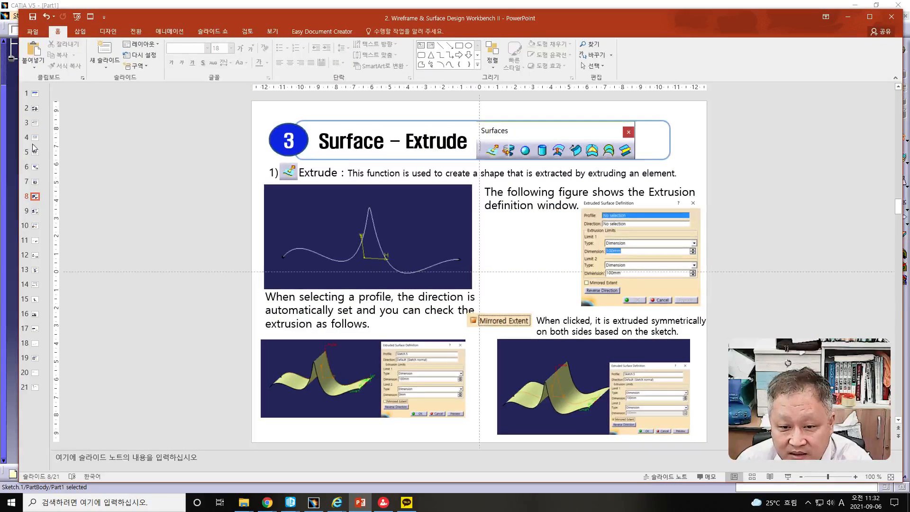
click(34, 109)
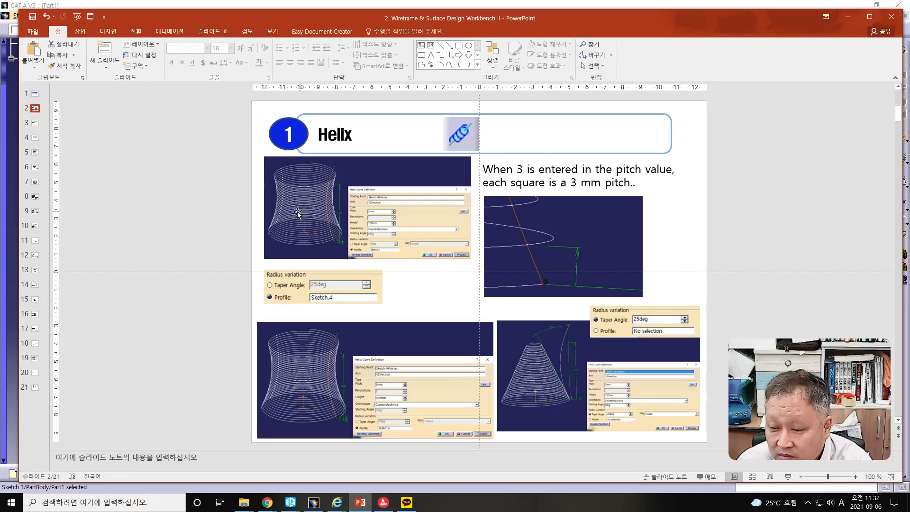
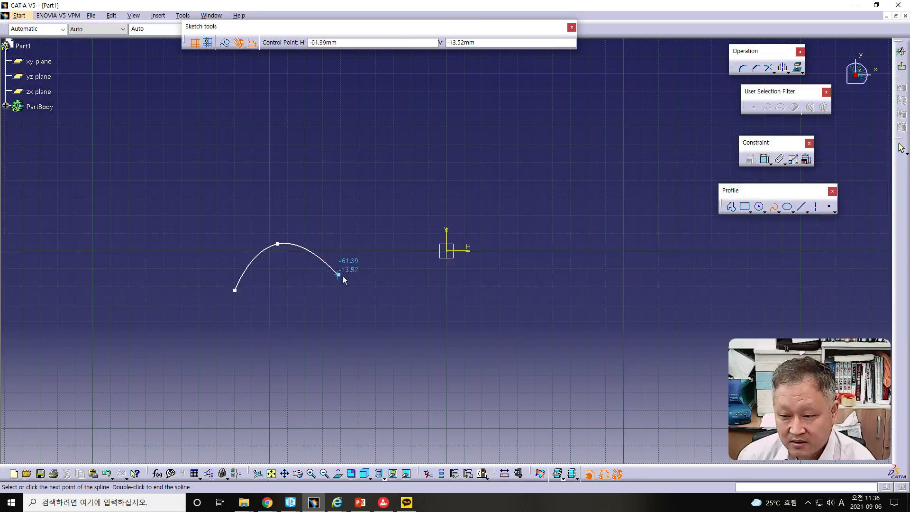
- Complete the wavy spline through points with a tall peak and two valleys, ending near H 190 mm, and exit the sketch
click(414, 300)
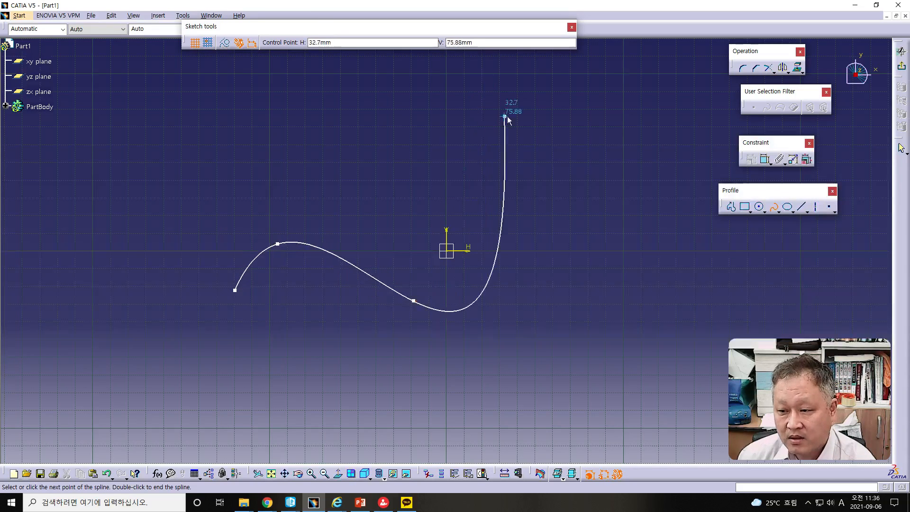
click(553, 115)
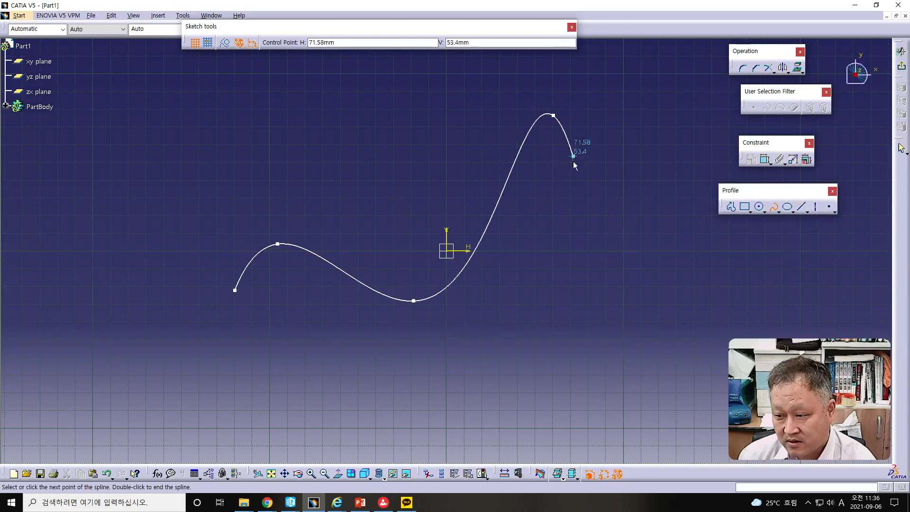
click(639, 327)
click(696, 301)
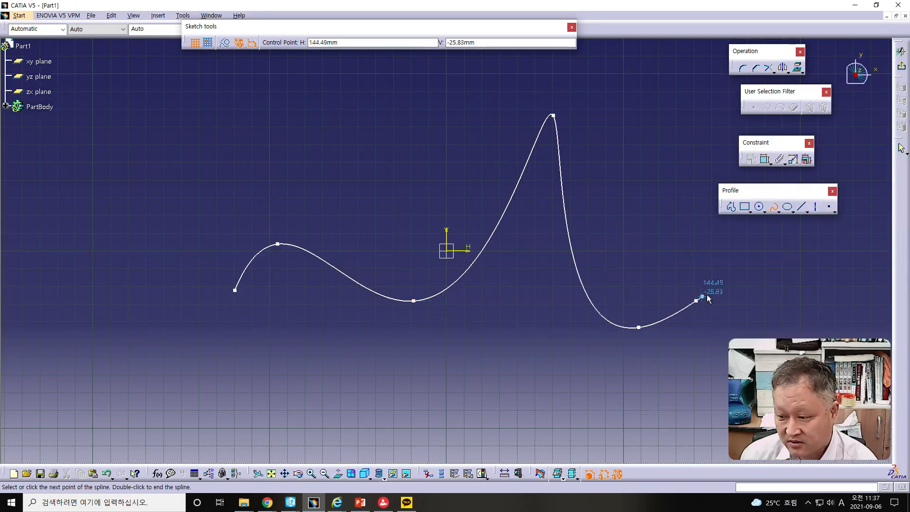
click(745, 273)
double_click(782, 278)
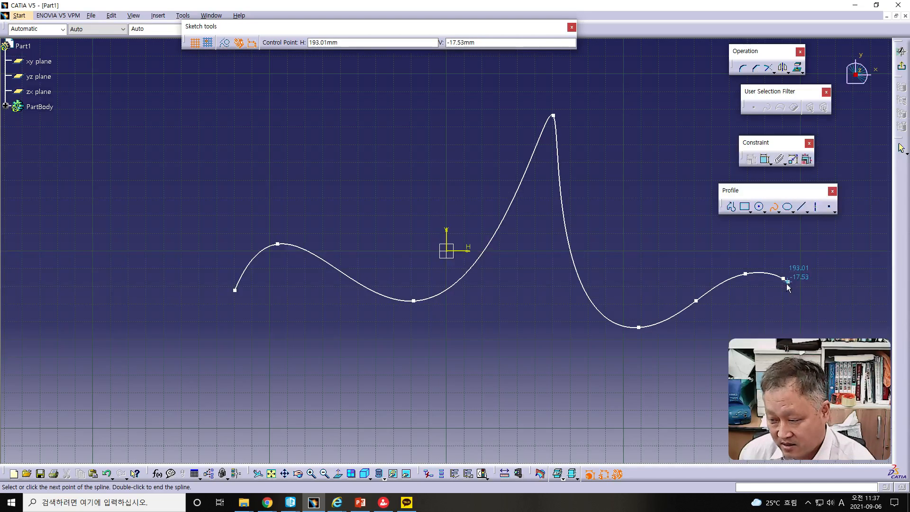
double_click(784, 280)
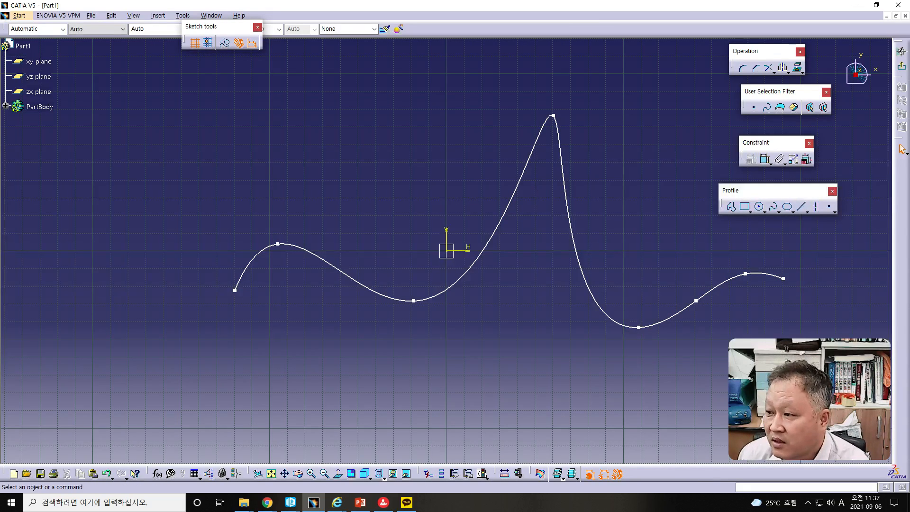
click(901, 66)
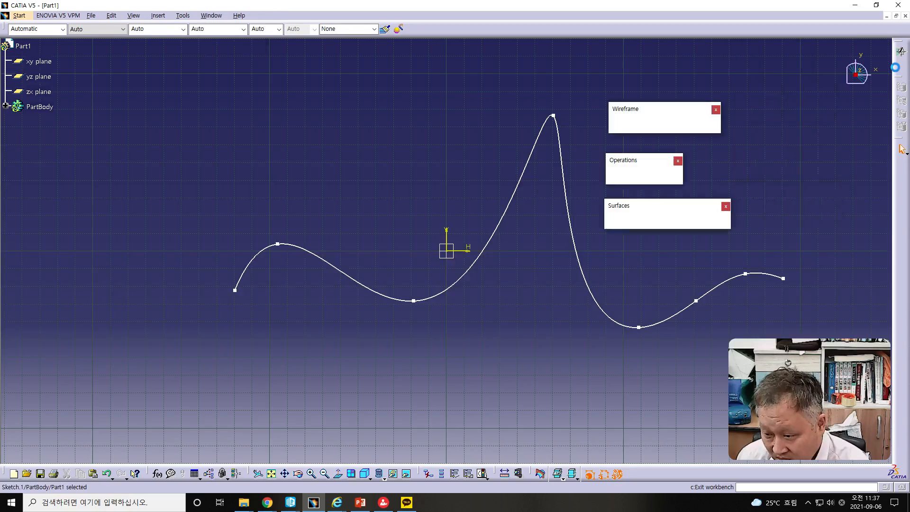
- Extrude the spline sketch as a surface along the default sketch normal, with the Limit 1 dimension set to 100 mm
middle_drag(519, 367, 369, 200)
click(596, 366)
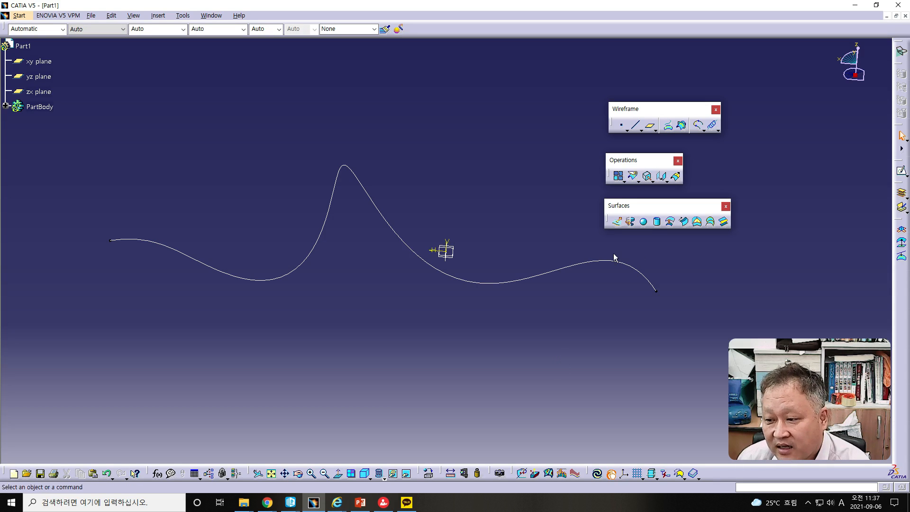
click(617, 223)
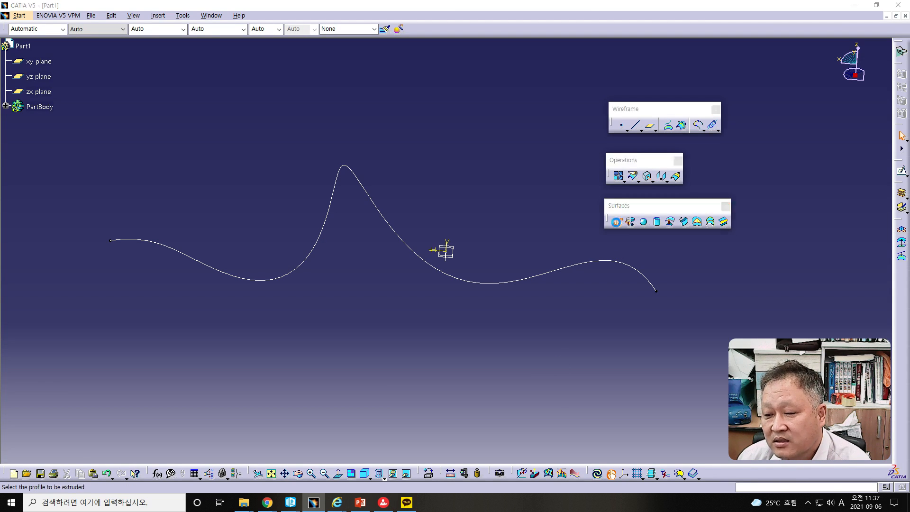
drag(691, 99, 479, 78)
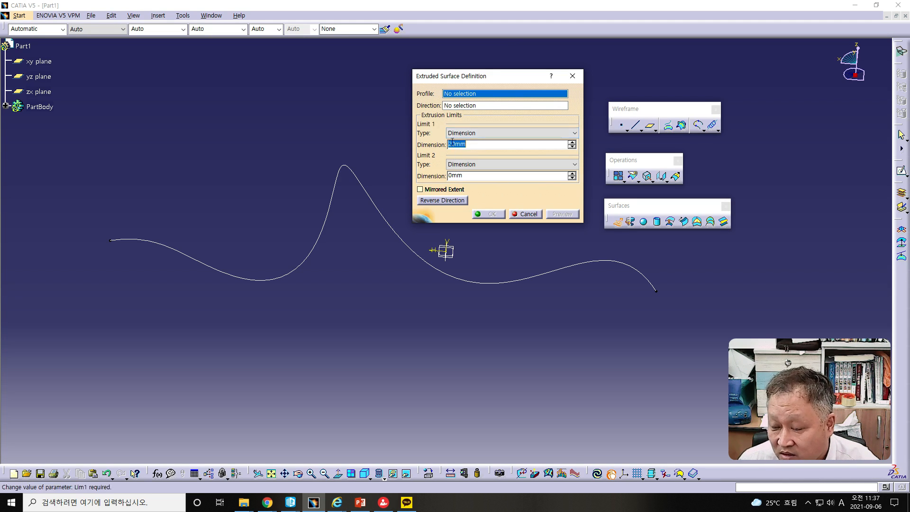
right_click(503, 95)
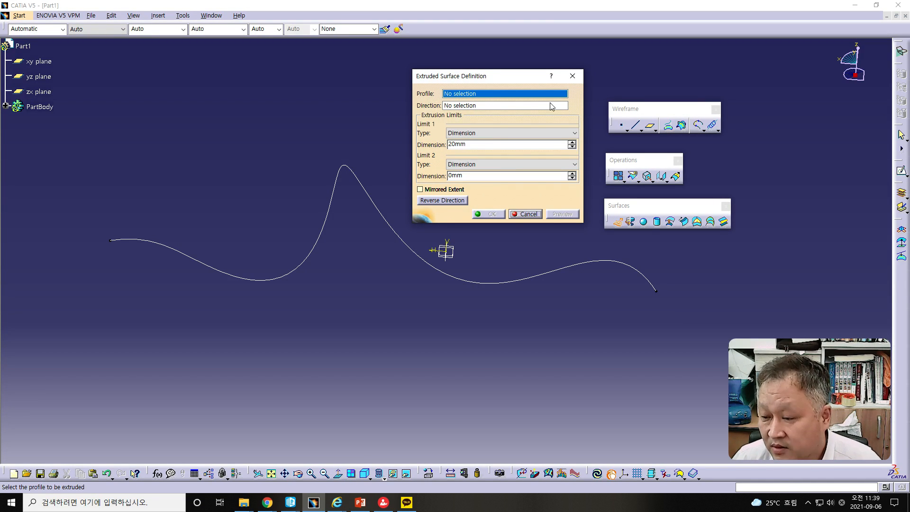
click(370, 200)
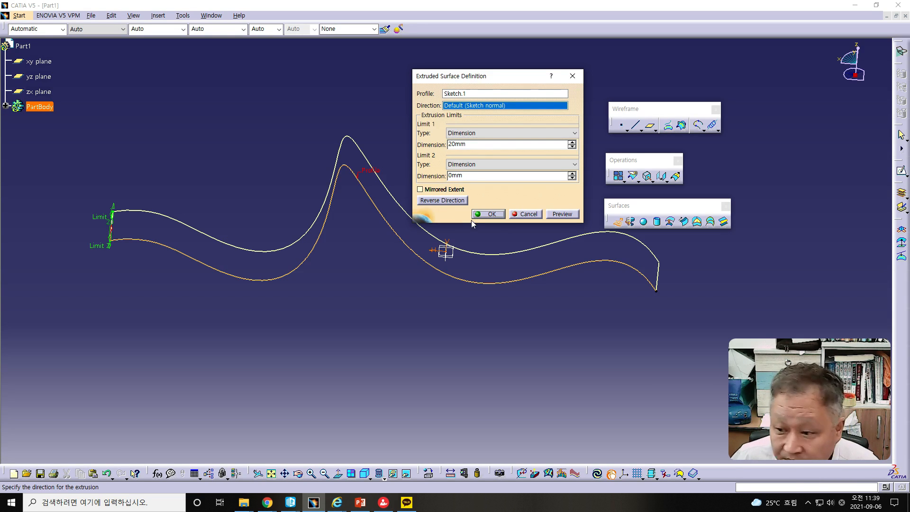
double_click(457, 144)
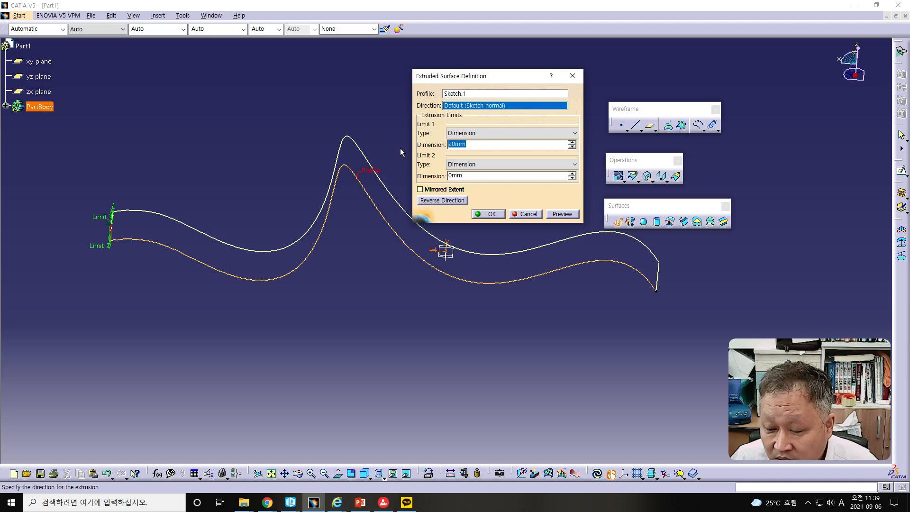
text(1)
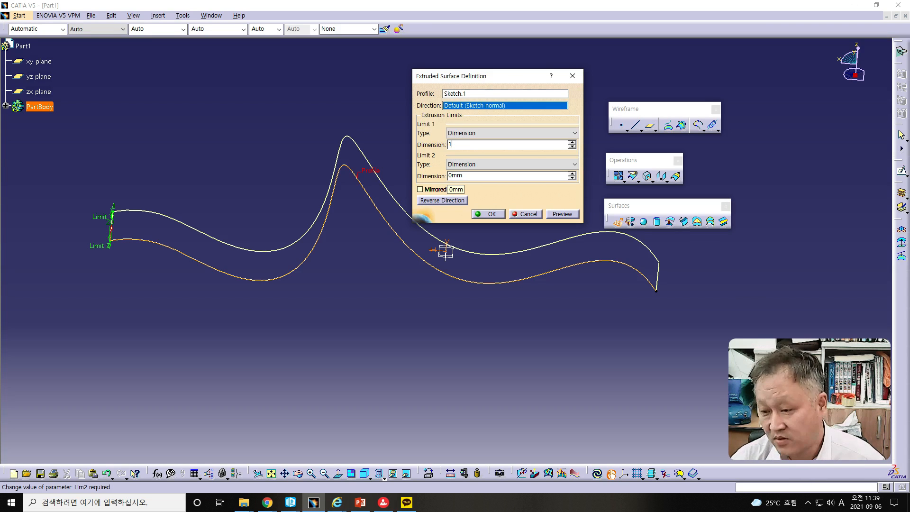
text(00)
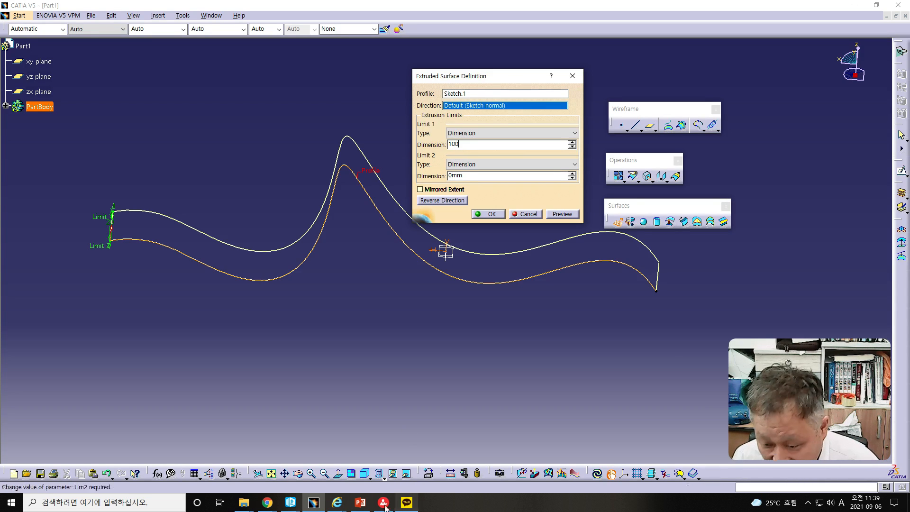
- Display the model in Shading with Edges without Smooth Edges mode and accept the extruded surface
click(386, 480)
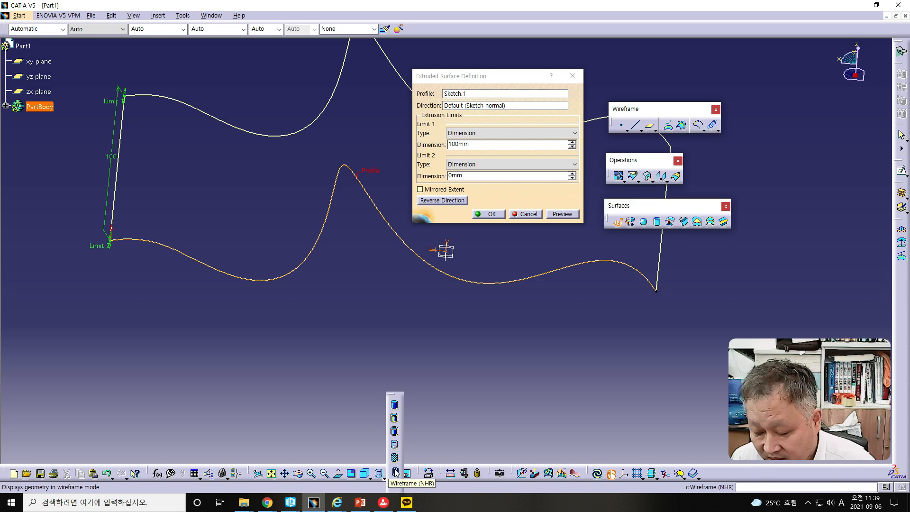
click(394, 432)
middle_drag(364, 284, 352, 306)
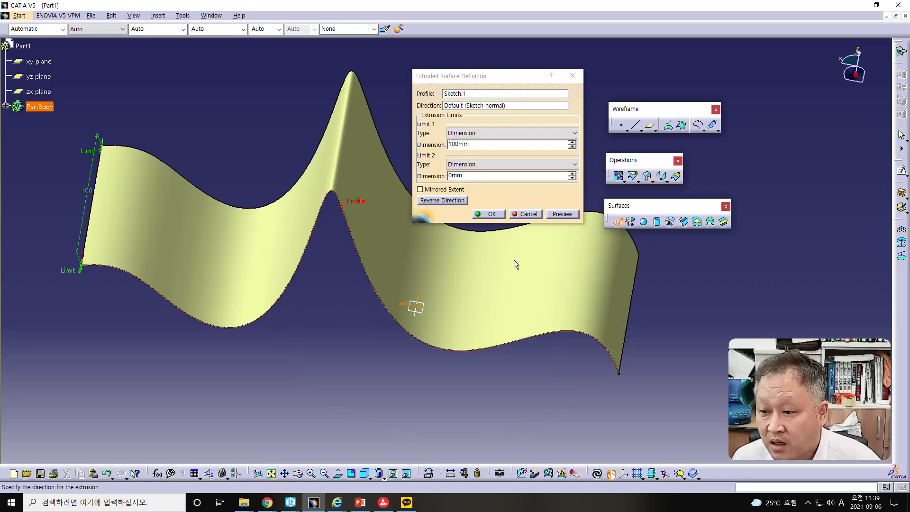
click(493, 218)
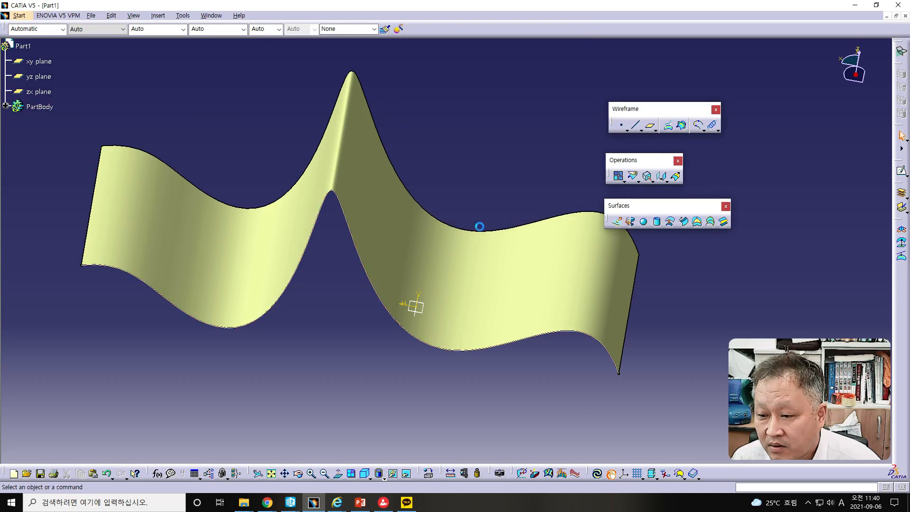
- Consult the Surface – Extrude slide in PowerPoint, return to CATIA and toggle Mirrored Extent on and off for the extruded surface
drag(0, 21, 652, 19)
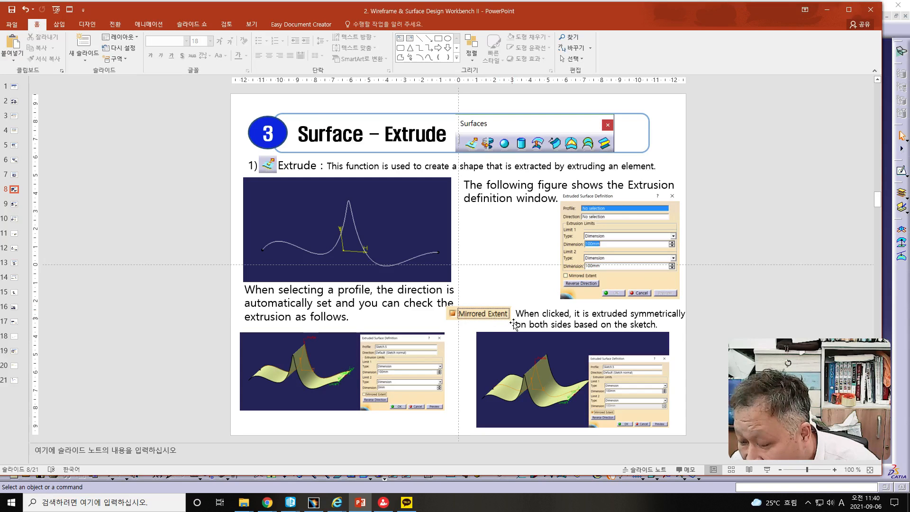
drag(583, 17, 0, 17)
double_click(219, 260)
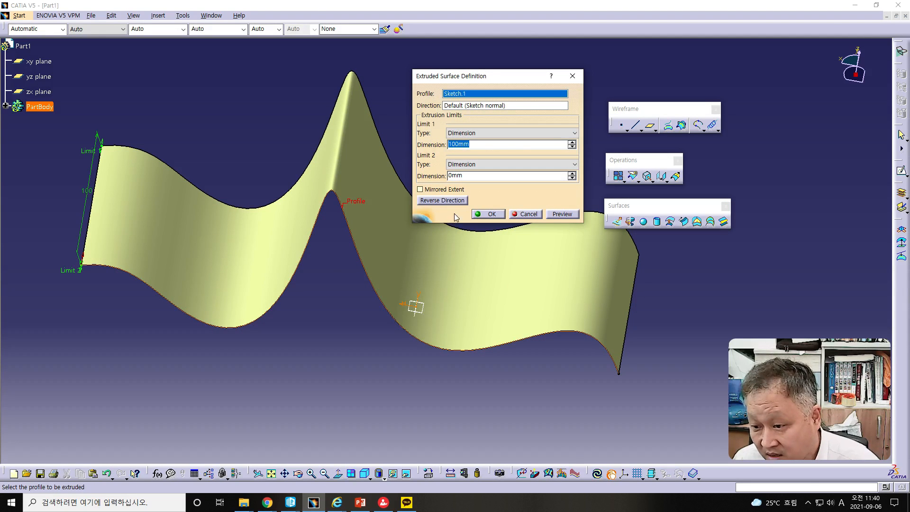
click(420, 189)
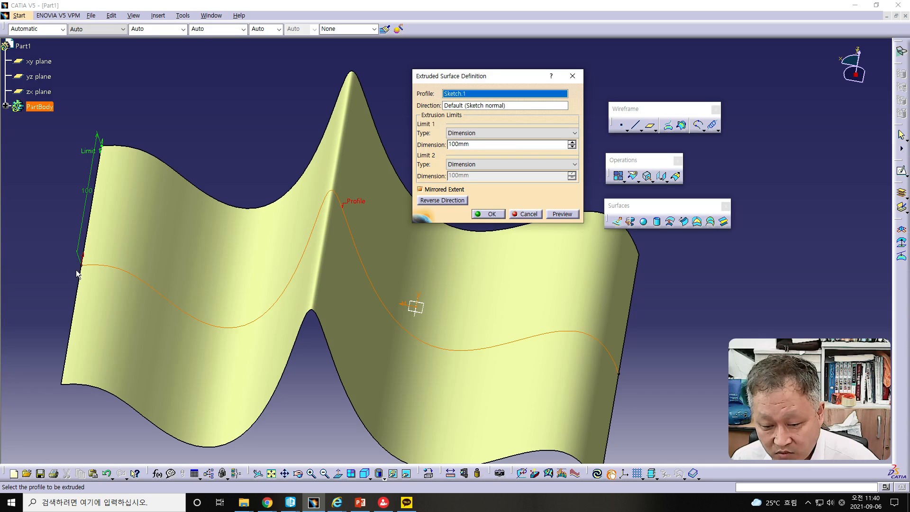
middle_drag(407, 359, 439, 363)
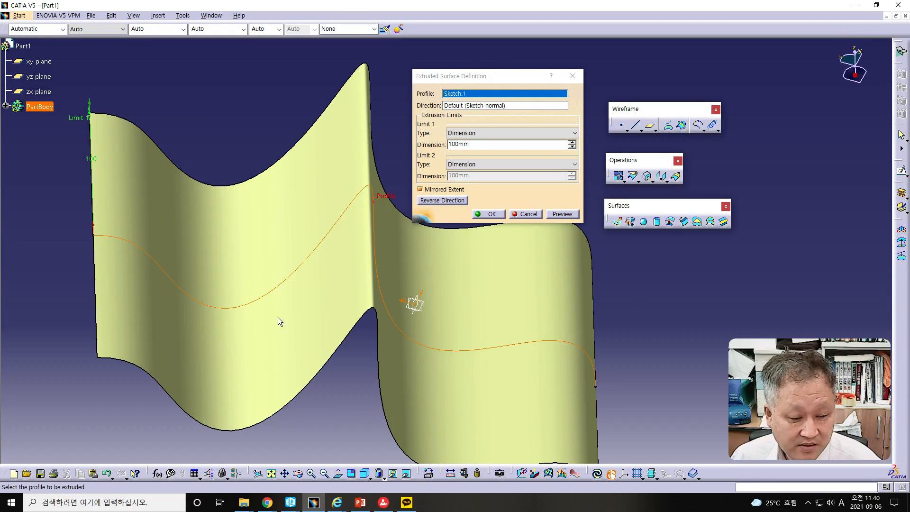
click(420, 189)
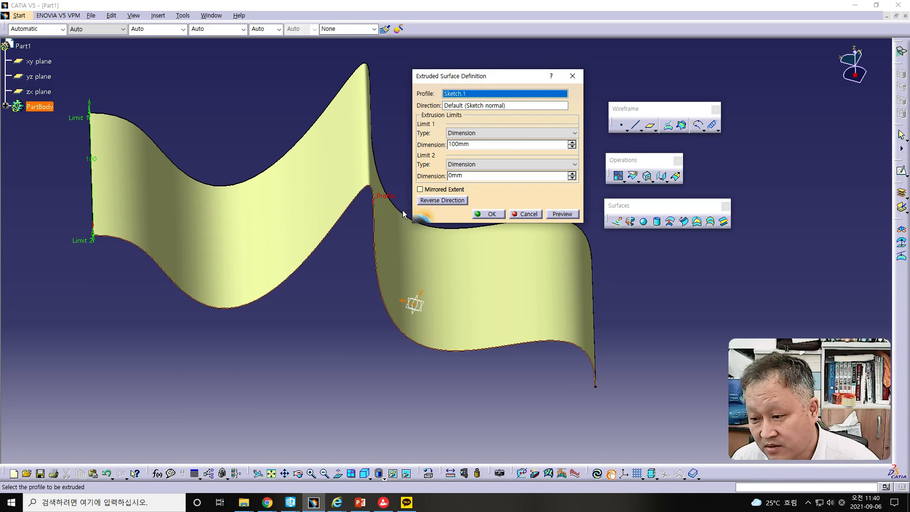
- Flip the extrusion direction of the surface back and forth to compare both sides of the sketch
click(443, 201)
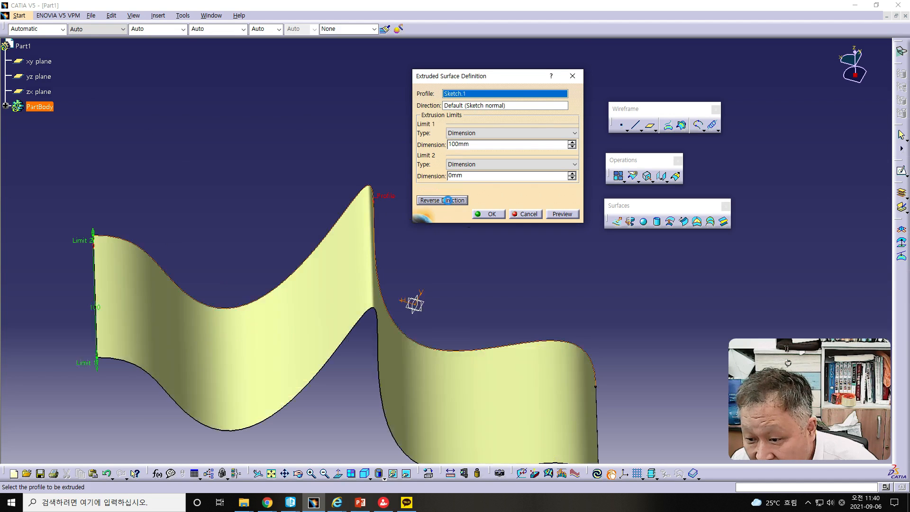
click(443, 200)
click(443, 201)
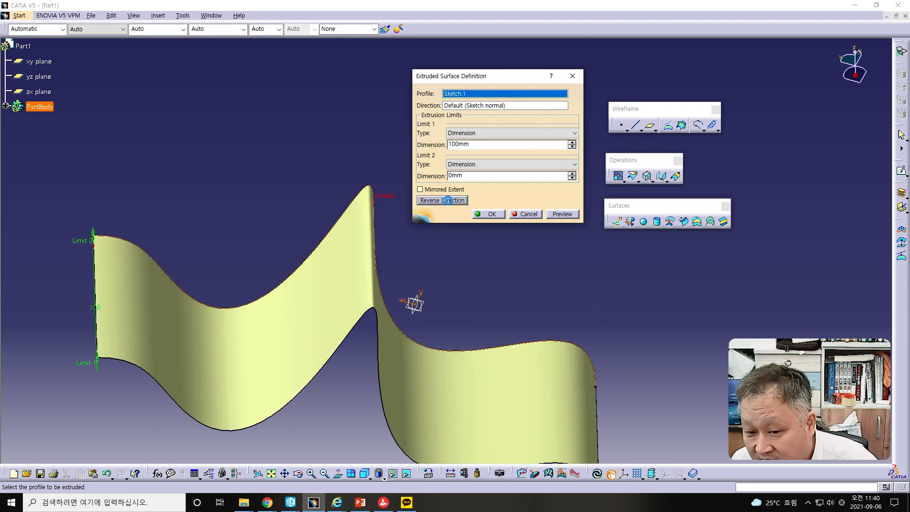
click(443, 200)
click(449, 202)
click(450, 202)
click(448, 202)
click(445, 202)
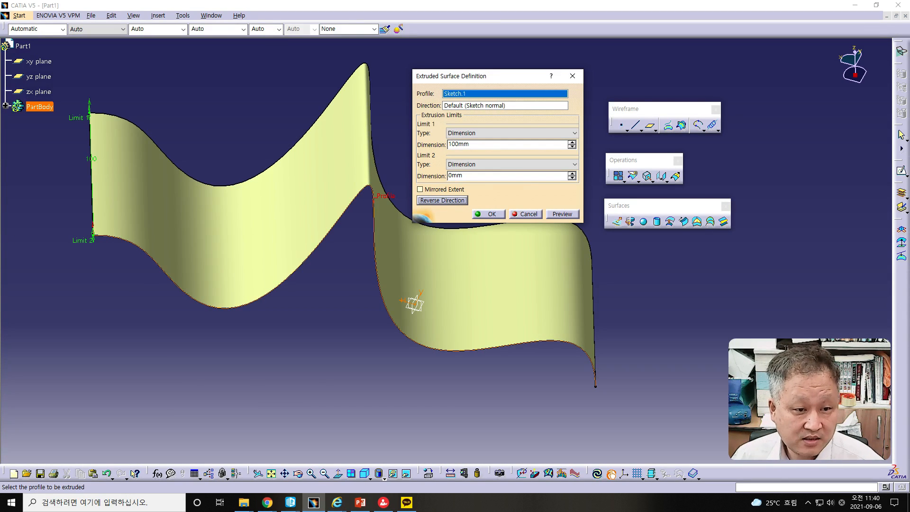
- Switch to the PowerPoint presentation, show slide 9 about Surface – Revolve, and return to CATIA
click(360, 502)
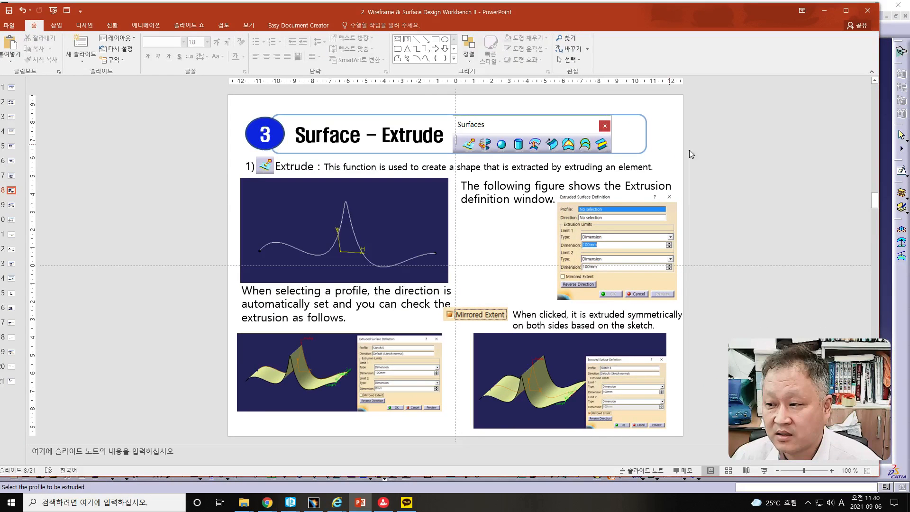
scroll(726, 160, down, 1)
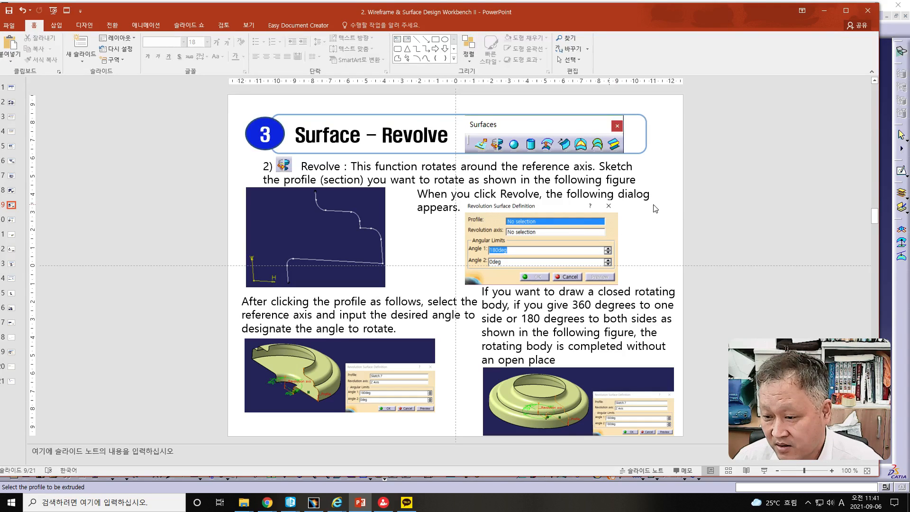
double_click(519, 16)
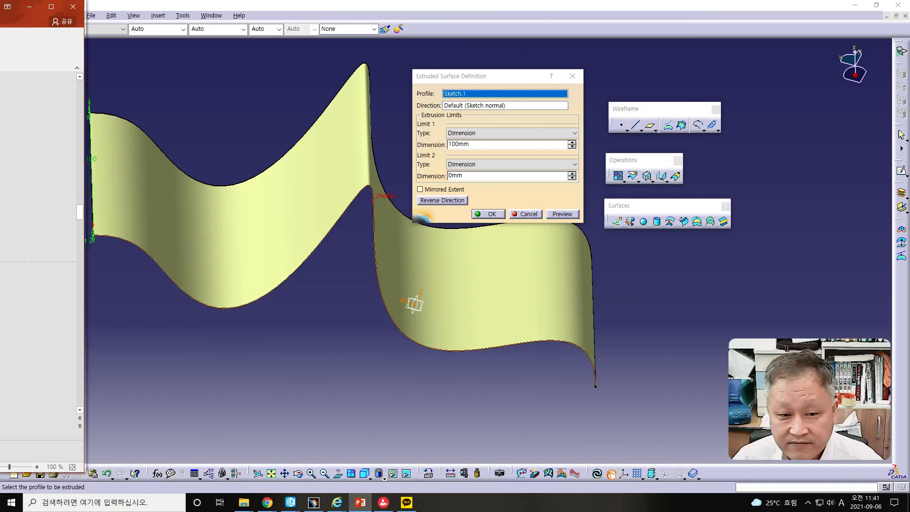
drag(0, 13, 0, 7)
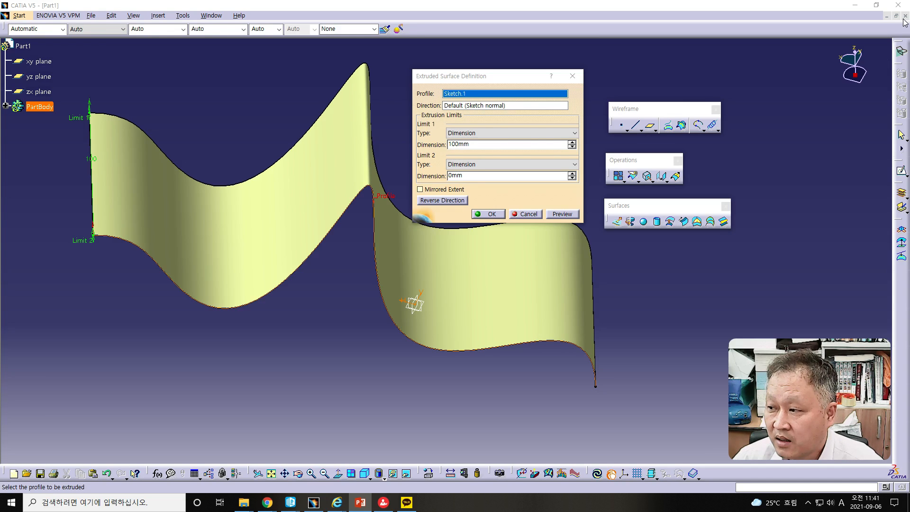
- Close the current part and create a new Wireframe and Surface Design part named Part1 with hybrid design enabled
click(887, 20)
click(472, 270)
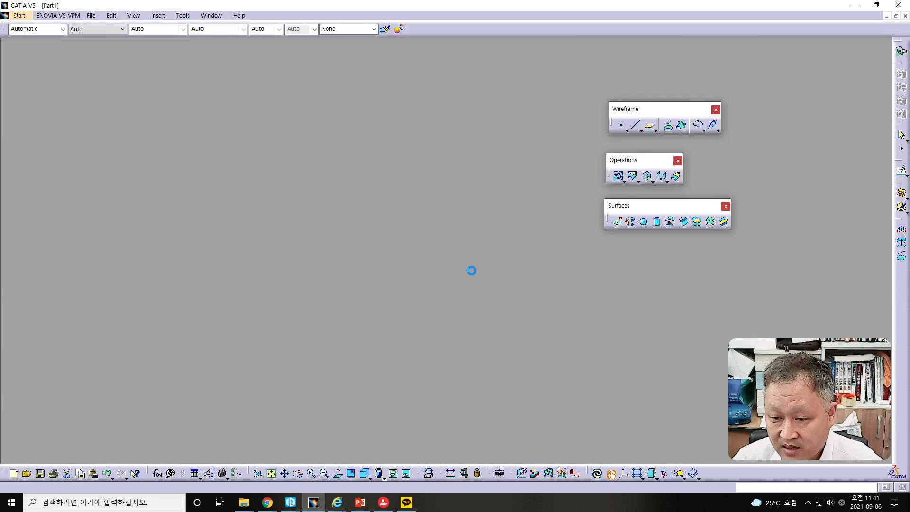
click(9, 16)
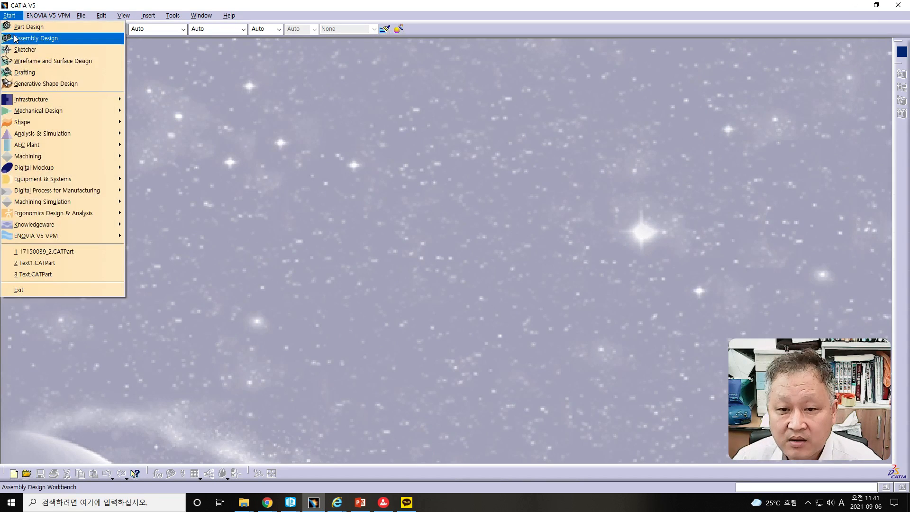
click(30, 61)
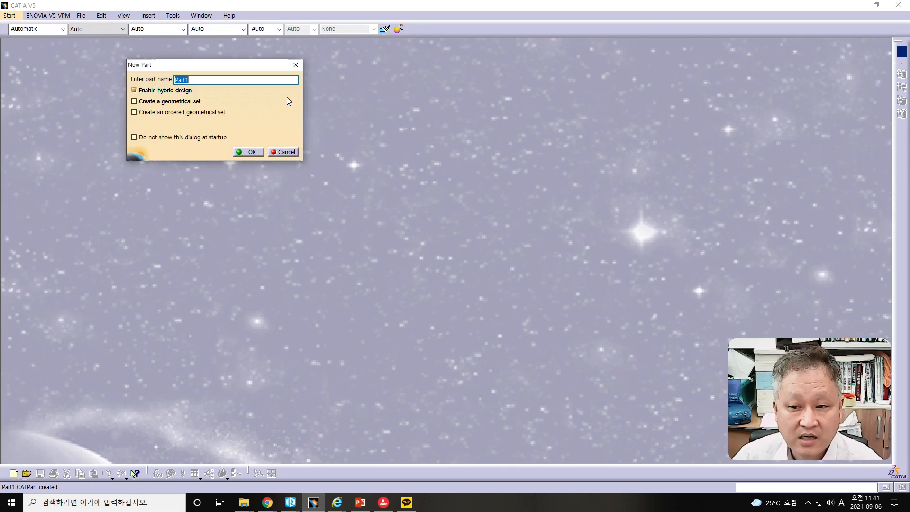
click(248, 151)
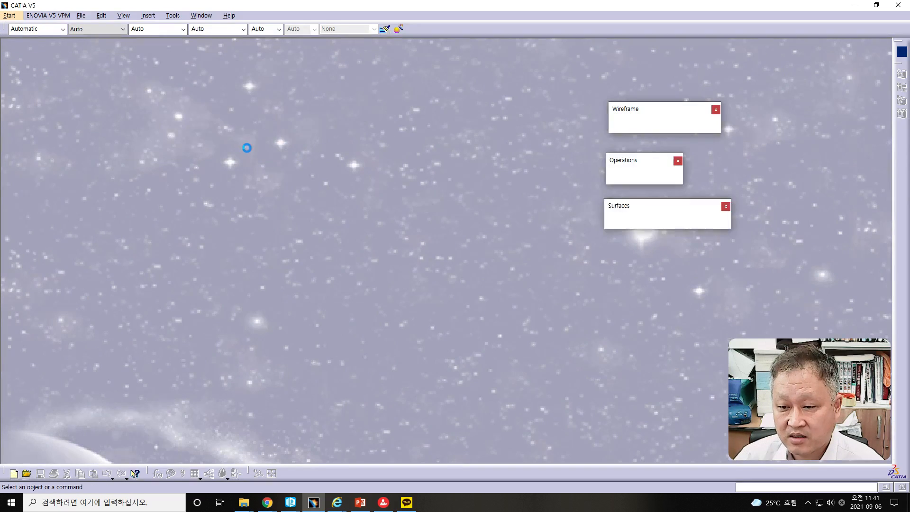
- Sketch on the xy plane, starting an open profile with a vertical line and a three-point arc of about 12 mm radius curving outward from its upper end
click(39, 61)
click(902, 169)
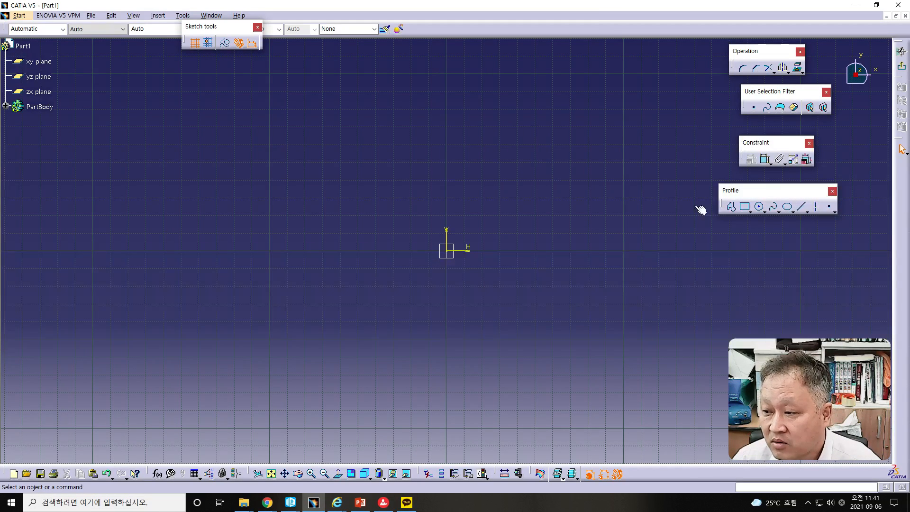
click(731, 207)
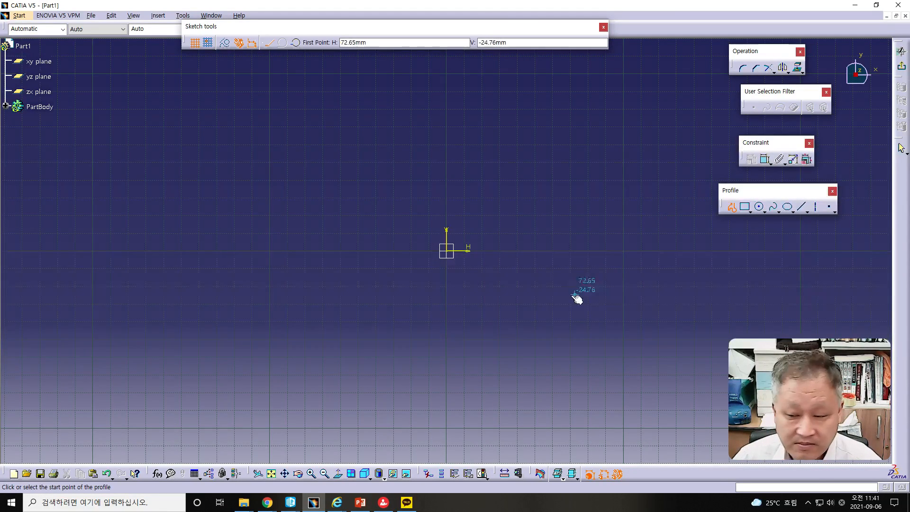
click(550, 304)
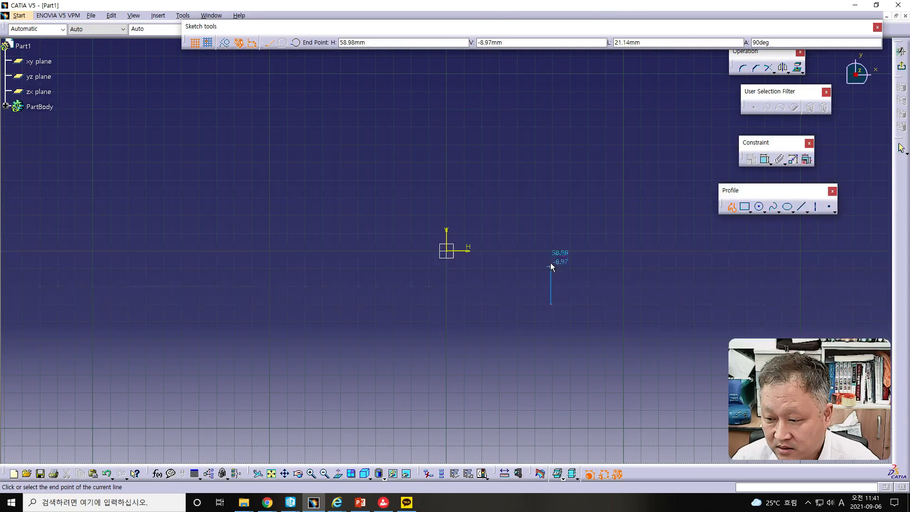
click(551, 257)
click(296, 43)
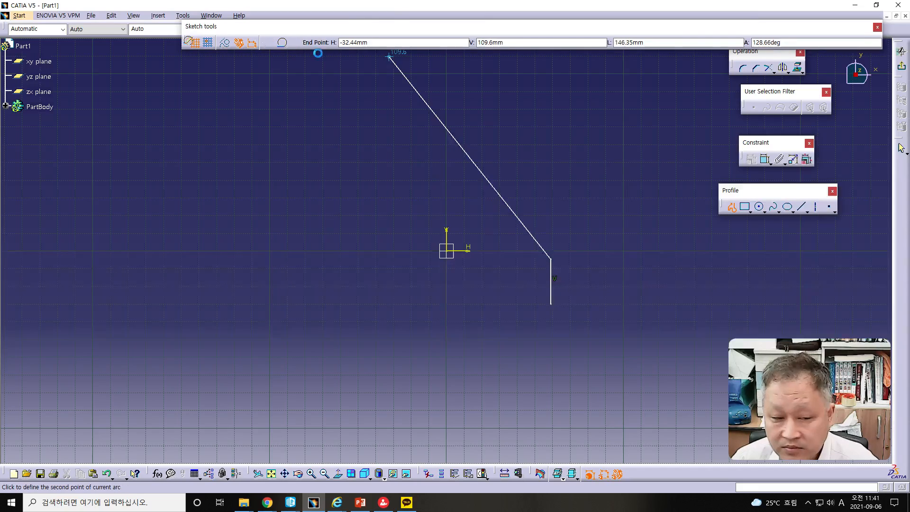
click(561, 244)
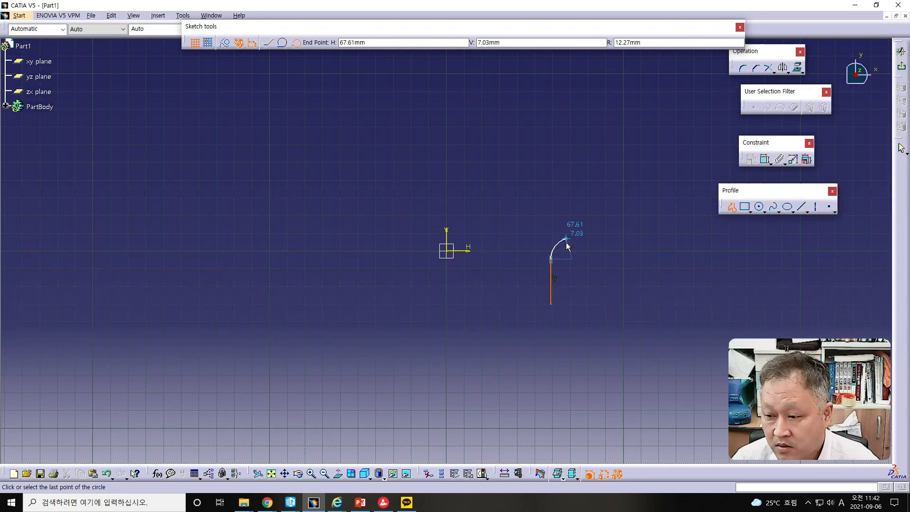
click(566, 242)
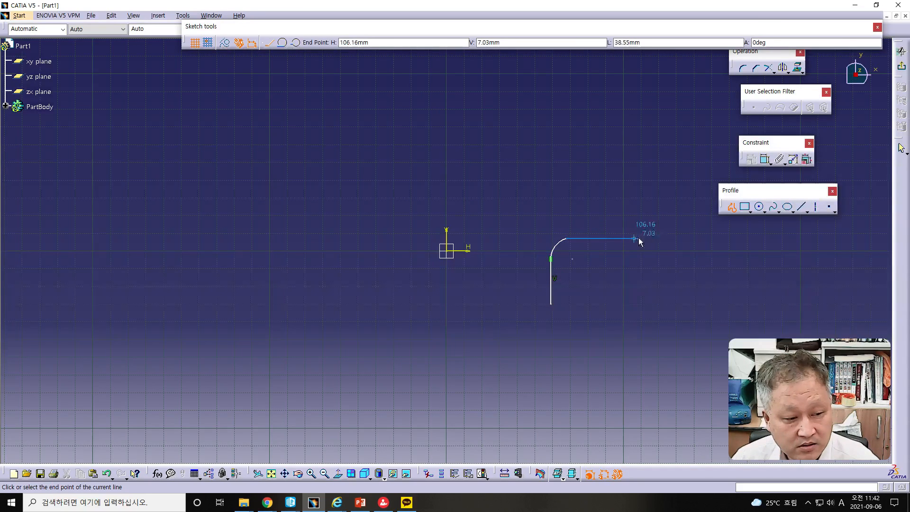
- Continue the profile with a horizontal line about 92 mm long, a vertical line about 34 mm up, and an inward arc of about 18 mm radius
click(727, 237)
middle_drag(737, 244, 550, 260)
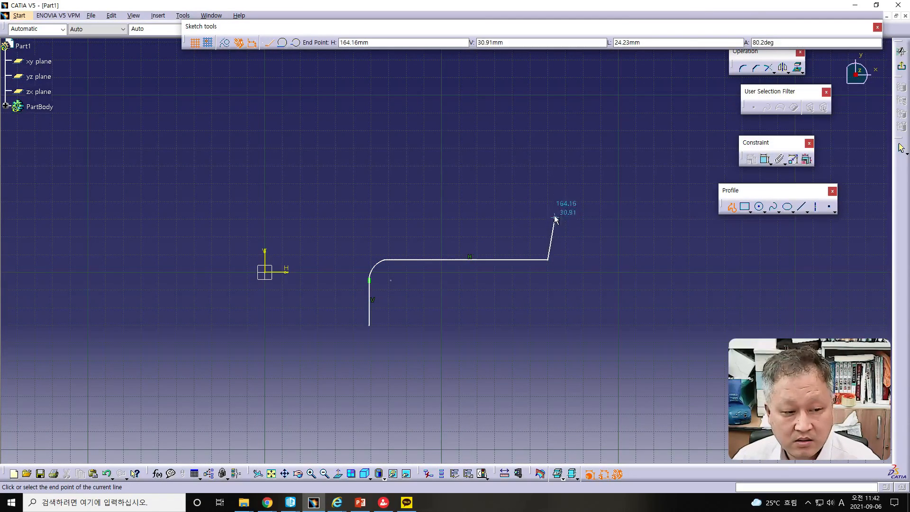
click(547, 200)
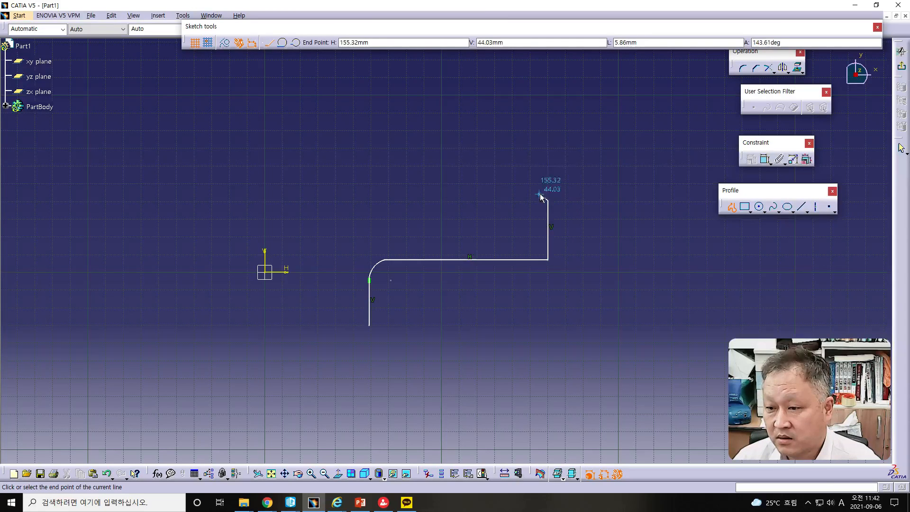
click(296, 44)
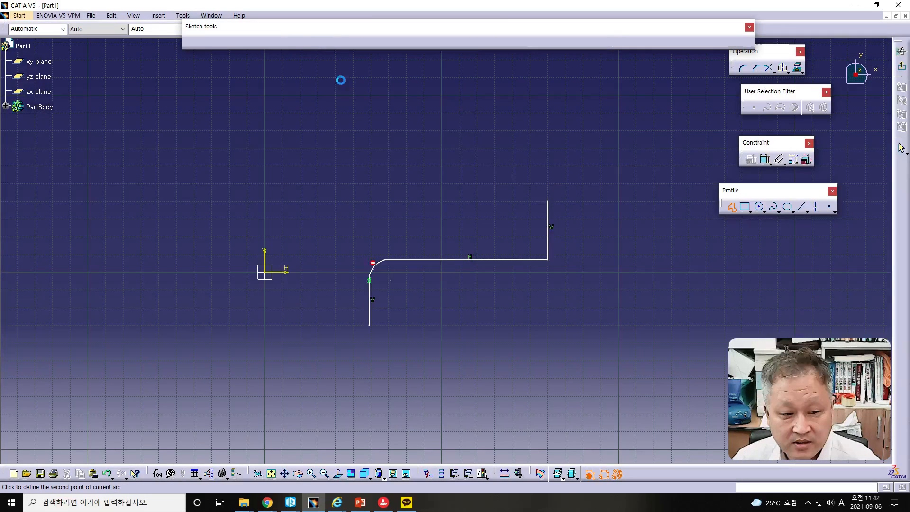
click(536, 179)
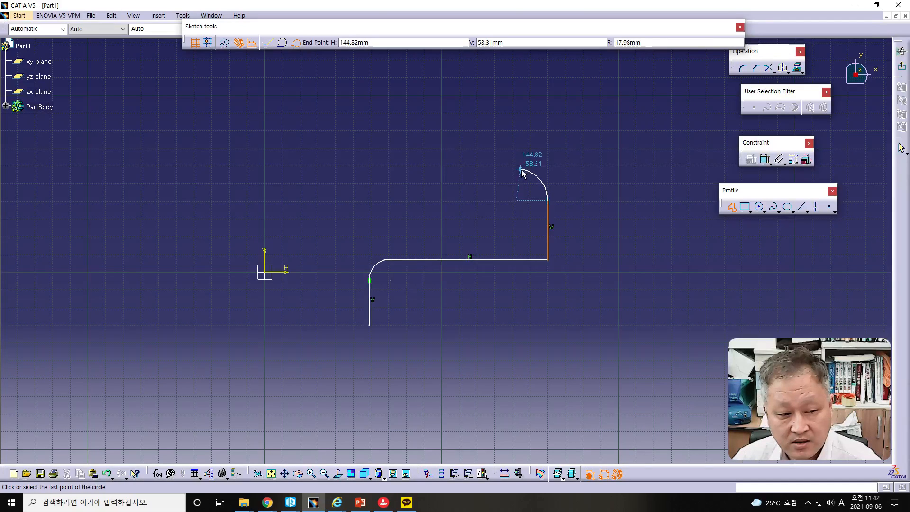
click(521, 170)
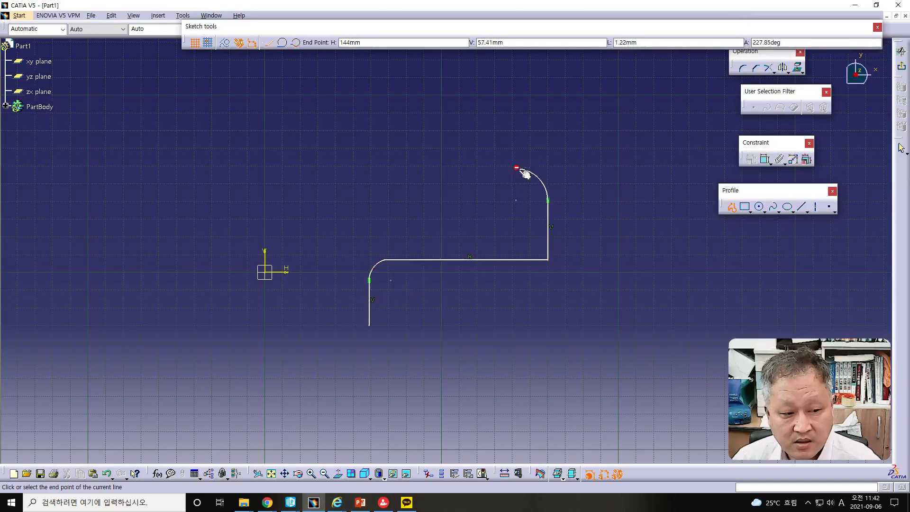
- Add a second profile step with an inward horizontal line about 17 mm long, a vertical line about 13 mm up, and a small inward rounding arc
click(490, 169)
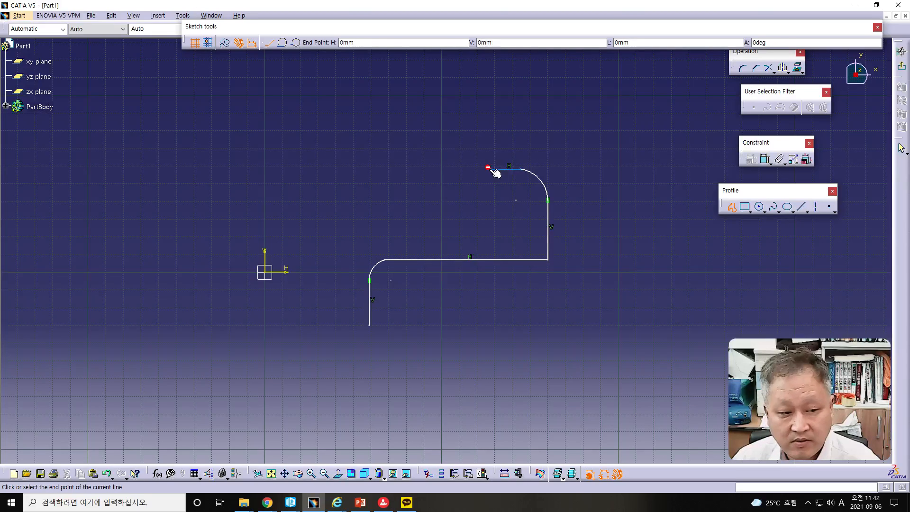
click(490, 146)
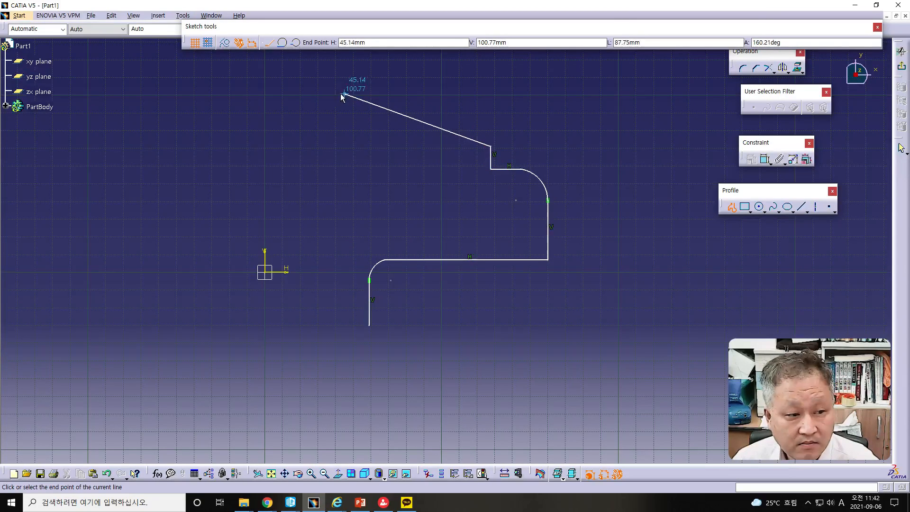
click(295, 42)
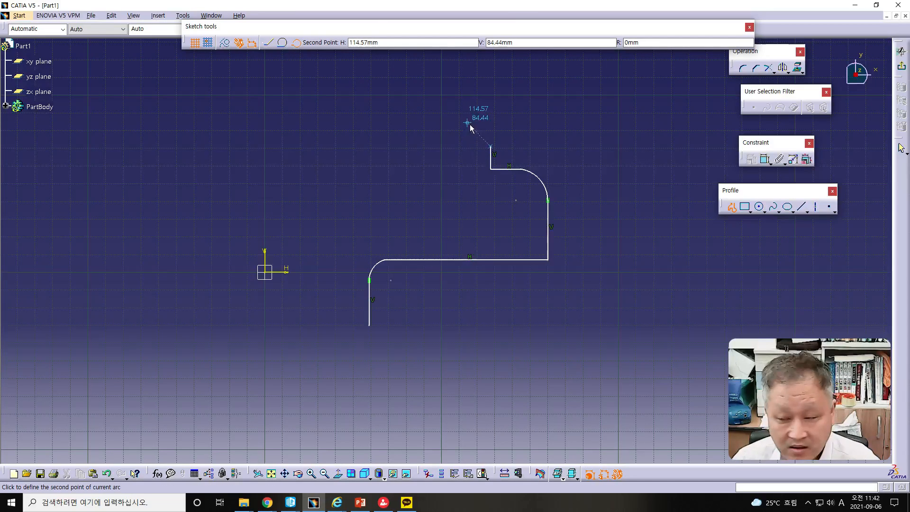
click(482, 131)
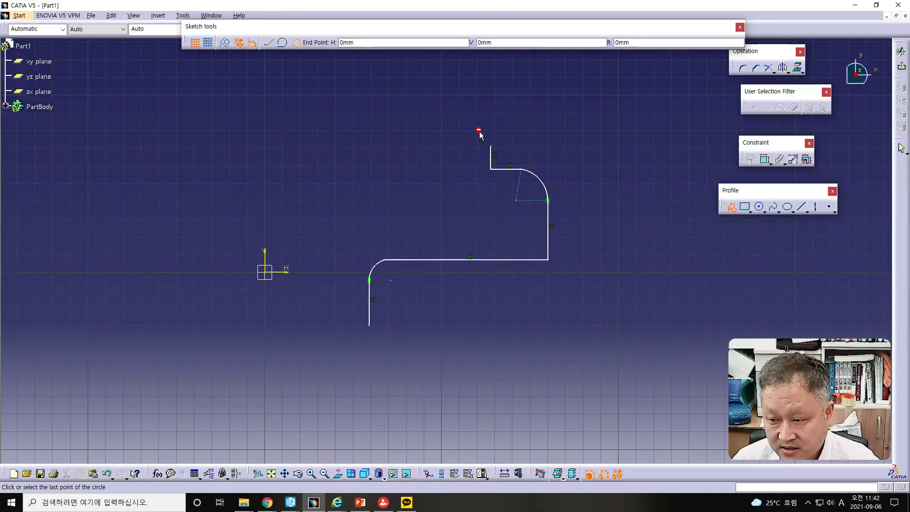
click(474, 130)
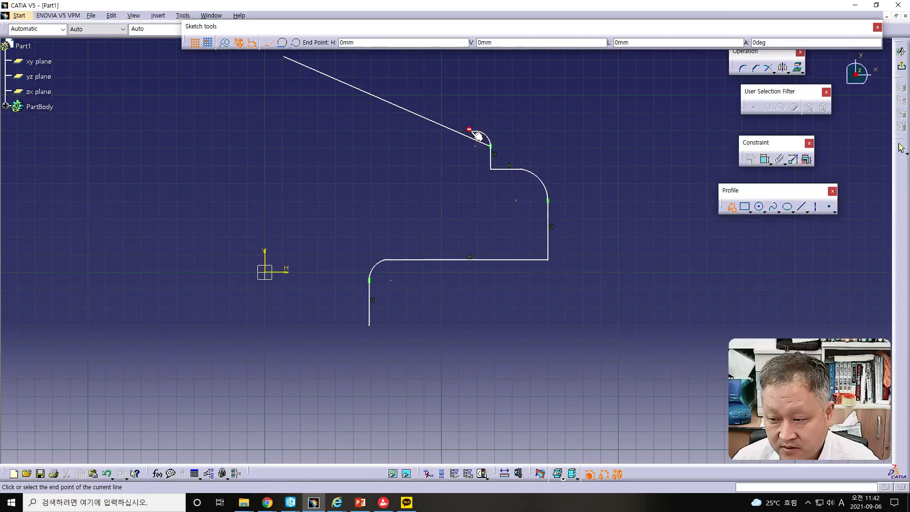
- Finish the profile with an inward horizontal line about 35 mm long, an upward arc and a short vertical line, and exit the sketch
click(409, 132)
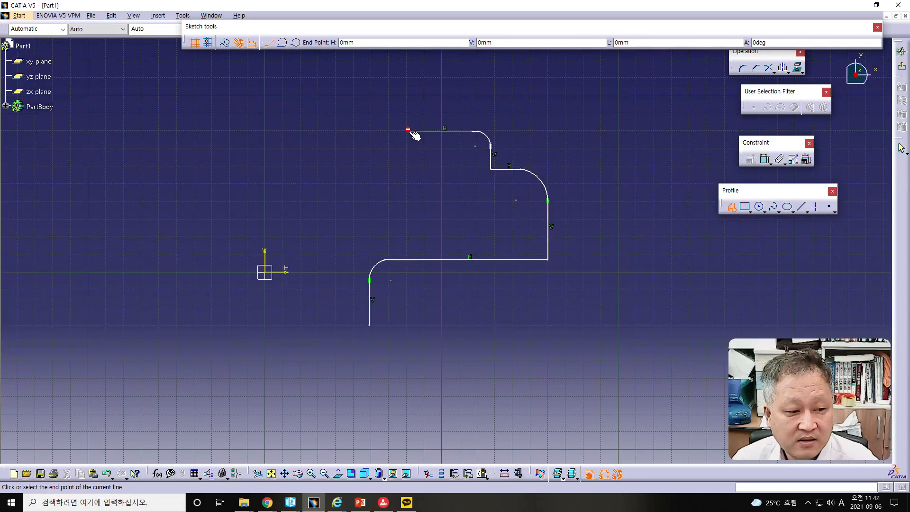
click(296, 42)
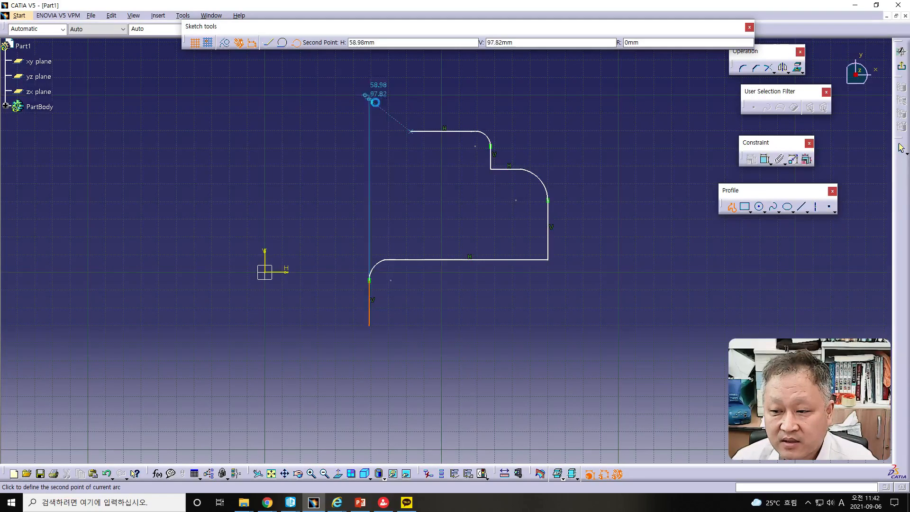
click(403, 126)
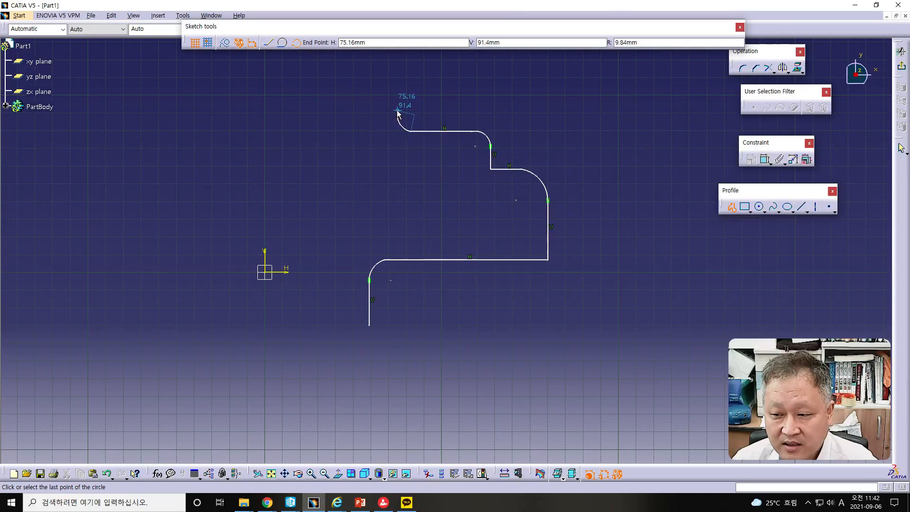
click(393, 113)
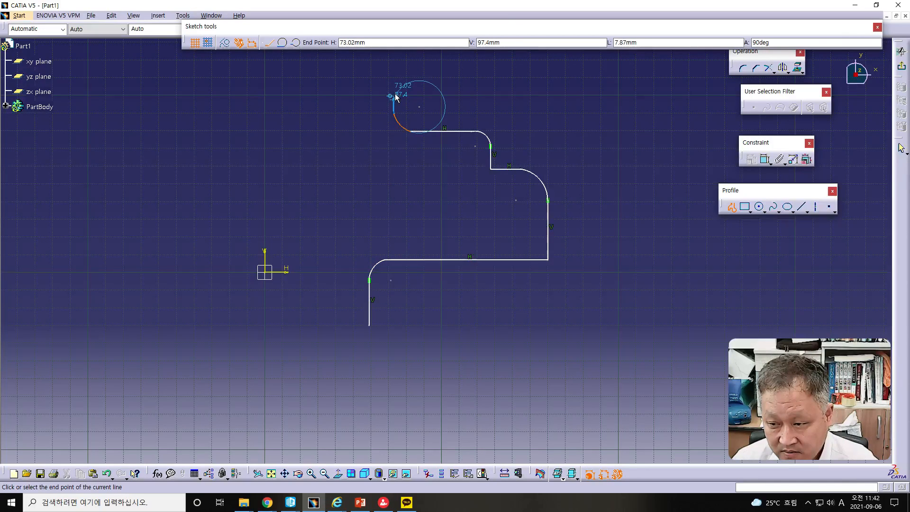
click(394, 95)
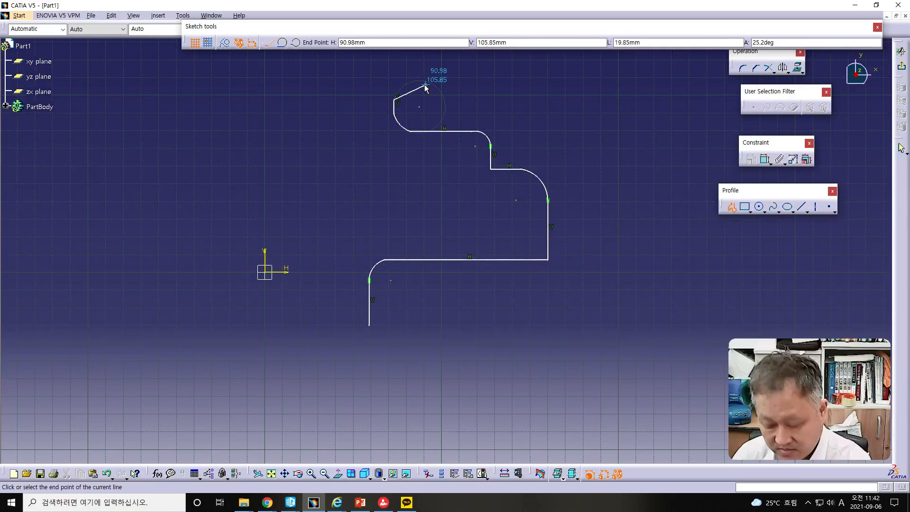
key(Escape)
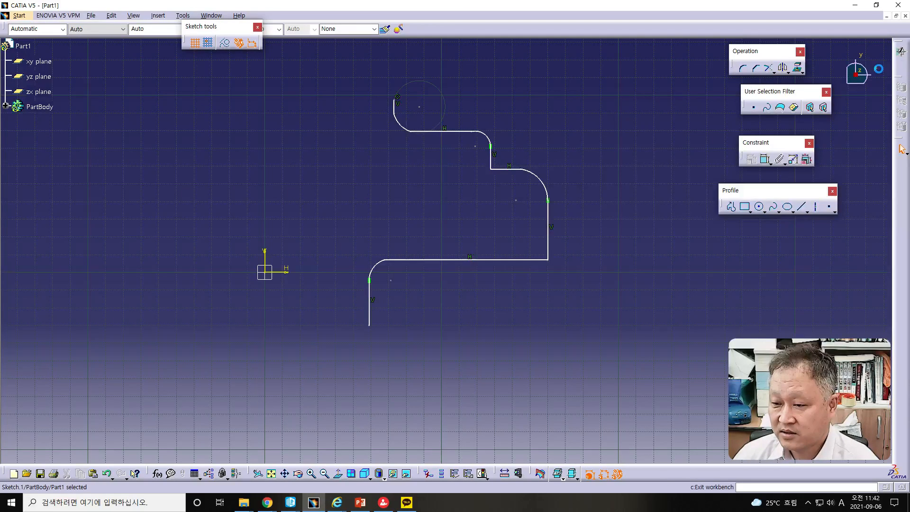
click(901, 51)
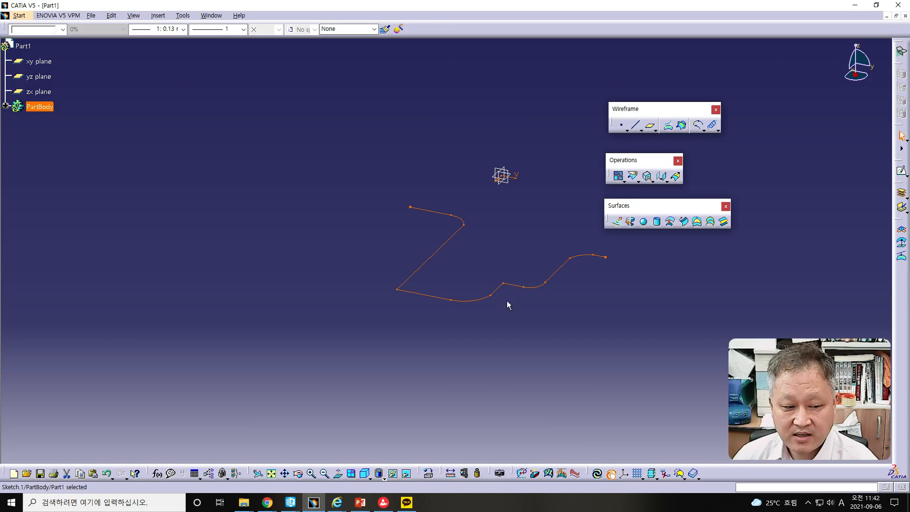
- Start a Revolve surface from the sketched profile, using the sketch's vertical direction as the revolution axis
mouse_move(609, 324)
middle_down()
mouse_move(546, 261)
mouse_move(540, 148)
mouse_move(526, 130)
middle_up()
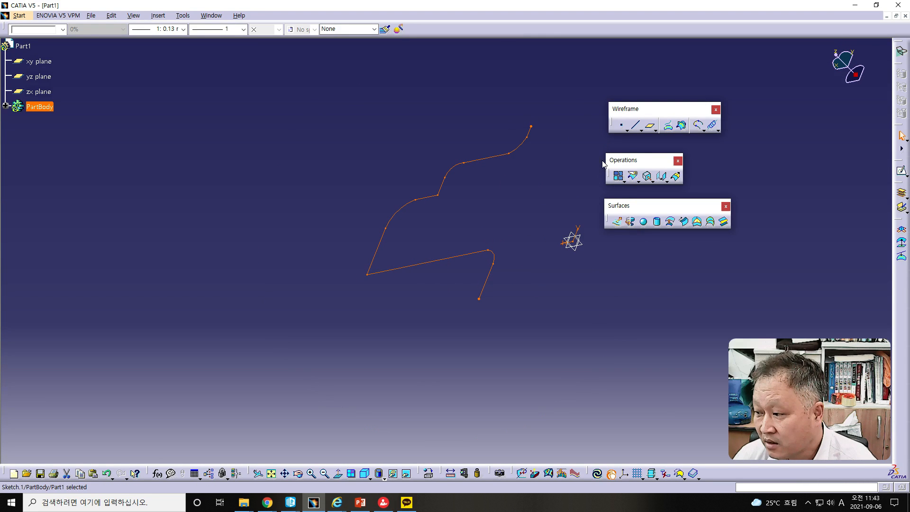
click(630, 222)
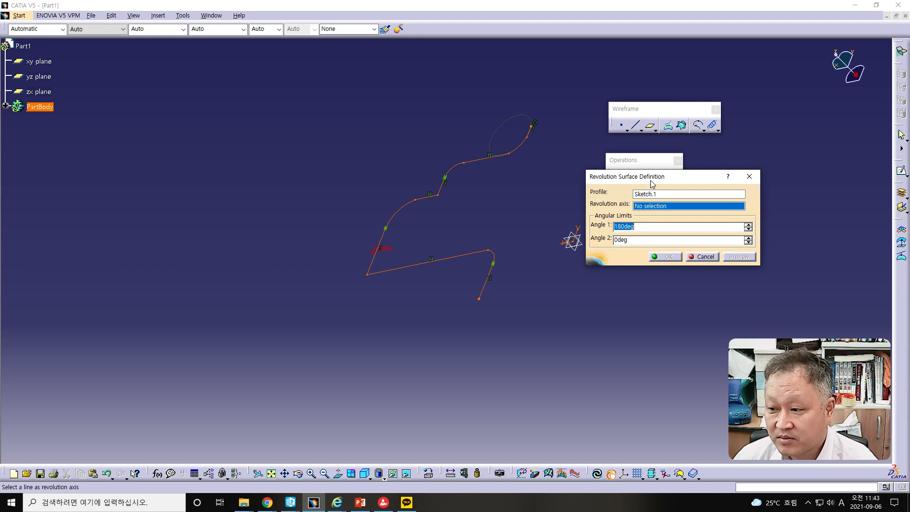
drag(652, 178, 689, 174)
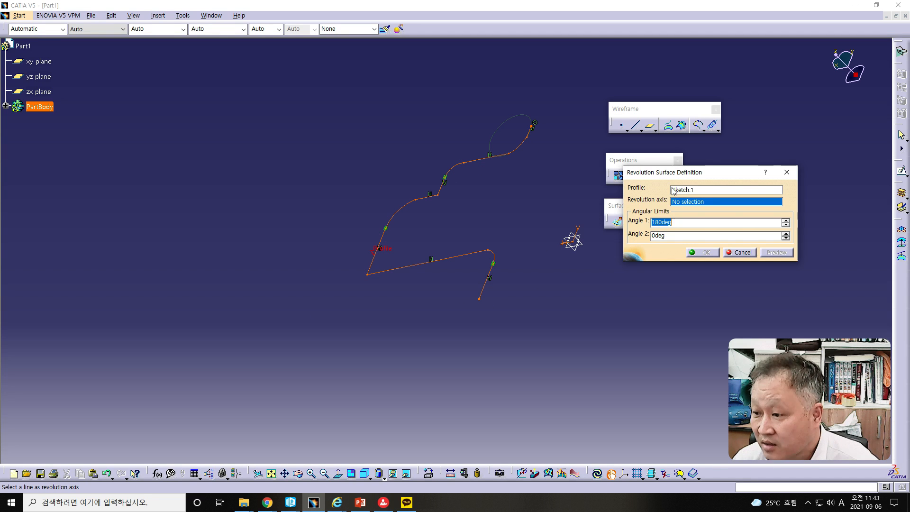
click(581, 230)
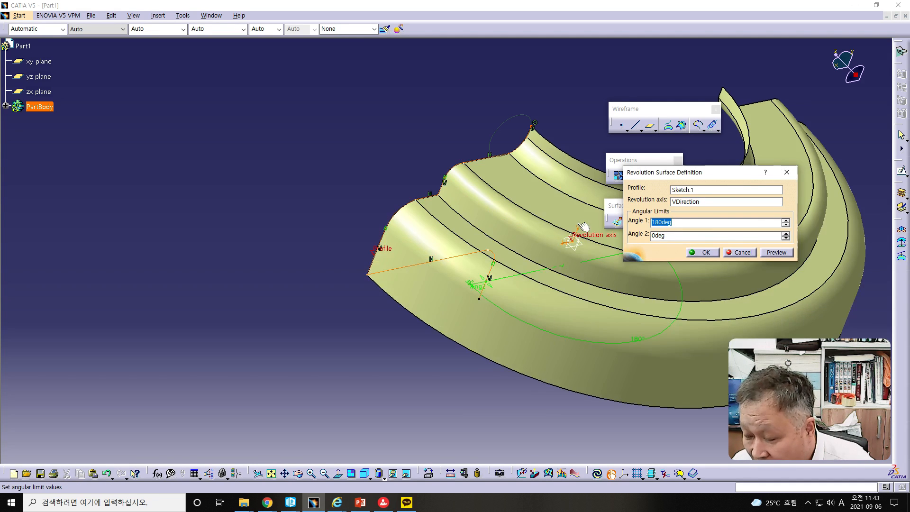
- Set Angle 1 of the revolution to 360 degrees and create the revolved surface
middle_drag(577, 258, 340, 264)
scroll(341, 264, down, 1)
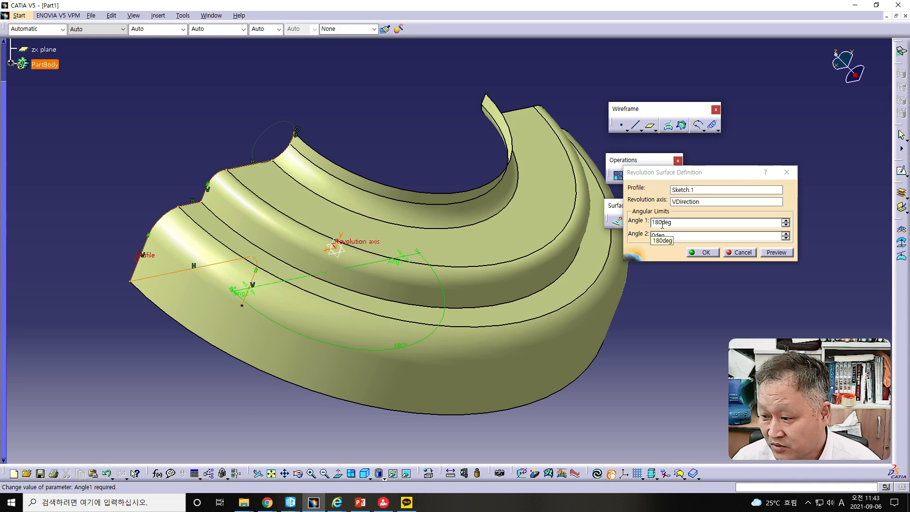
drag(659, 223, 649, 223)
text(36)
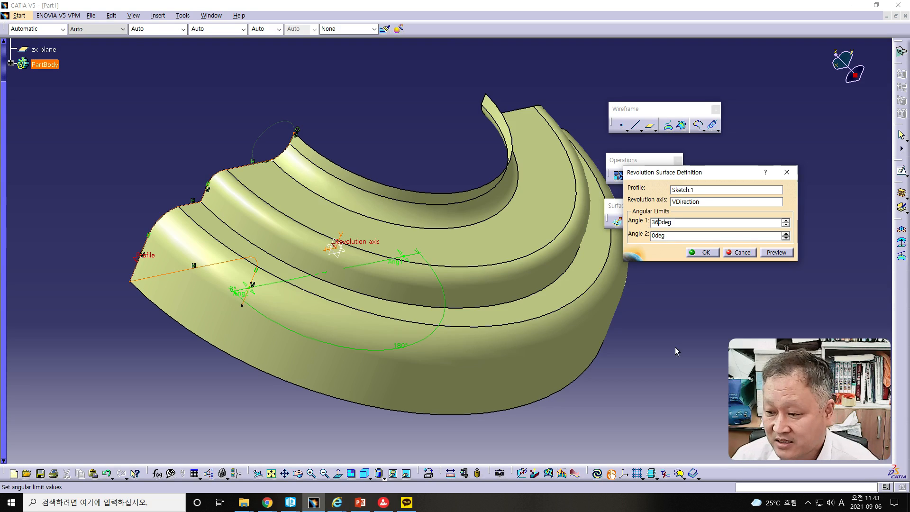
click(676, 353)
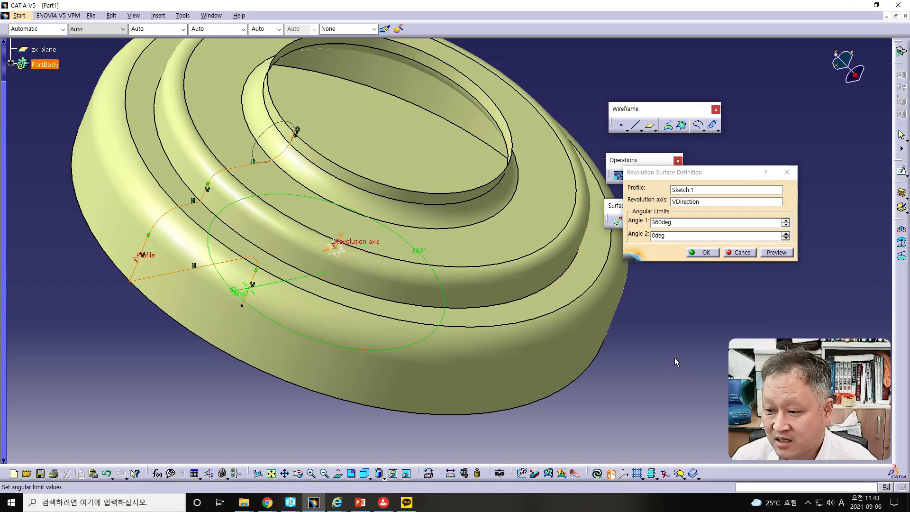
middle_drag(508, 334, 410, 220)
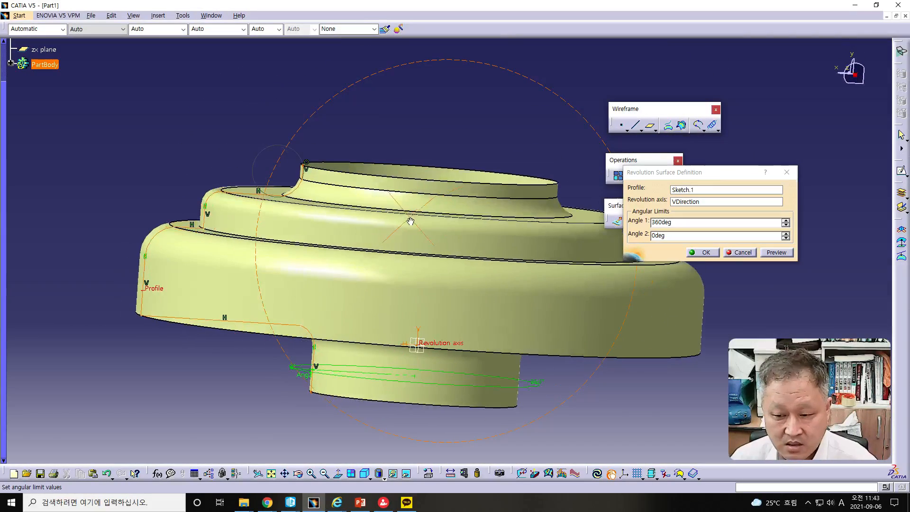
click(705, 252)
- Close the circular opening of the lower neck with a Fill surface bounded by its rim edge
middle_drag(562, 384, 562, 287)
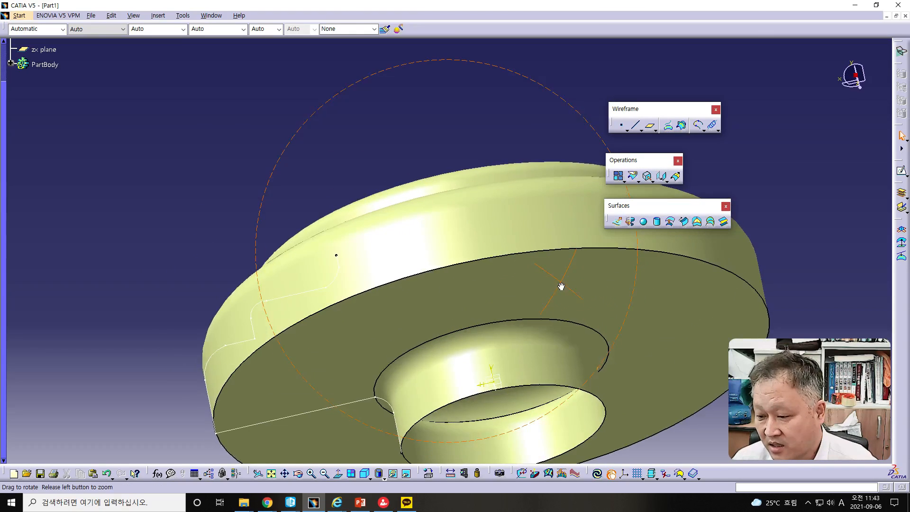
middle_drag(569, 436, 451, 335)
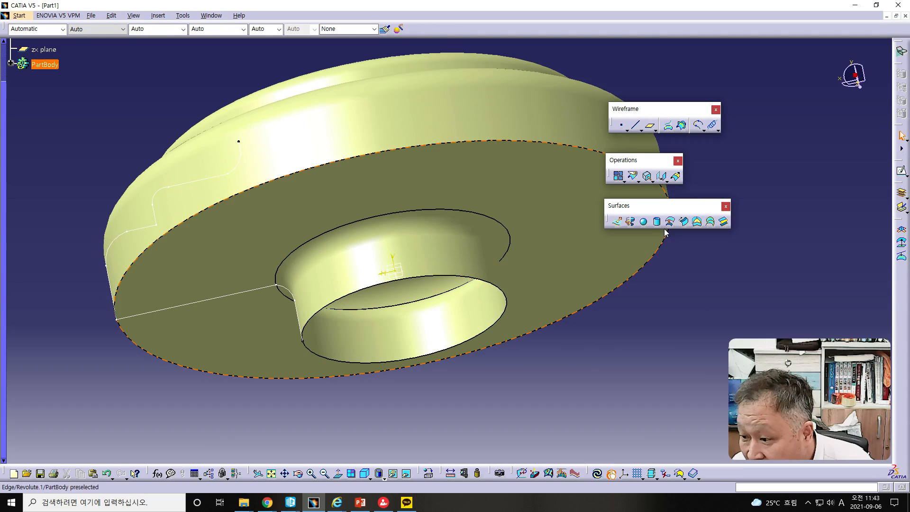
click(697, 222)
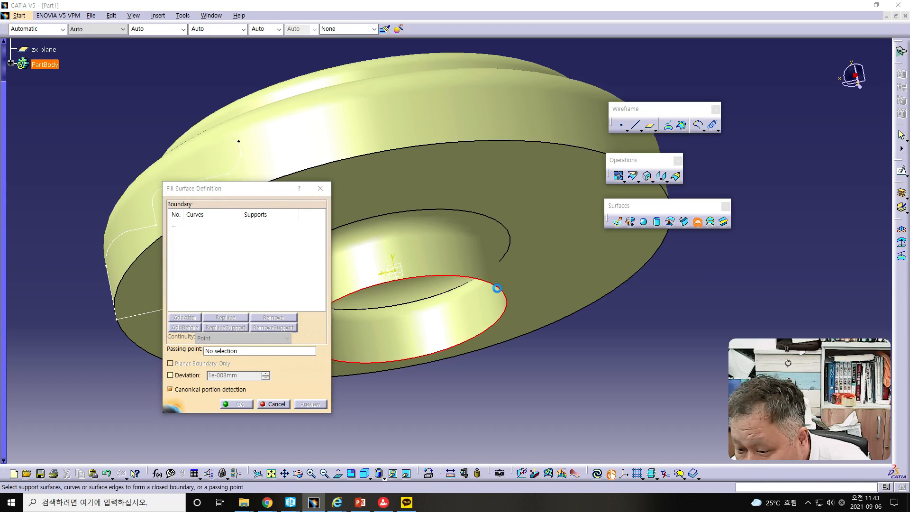
click(497, 288)
click(236, 404)
- Create a Fill surface bounded by the circular rim edge of the upper opening
middle_drag(434, 333, 488, 386)
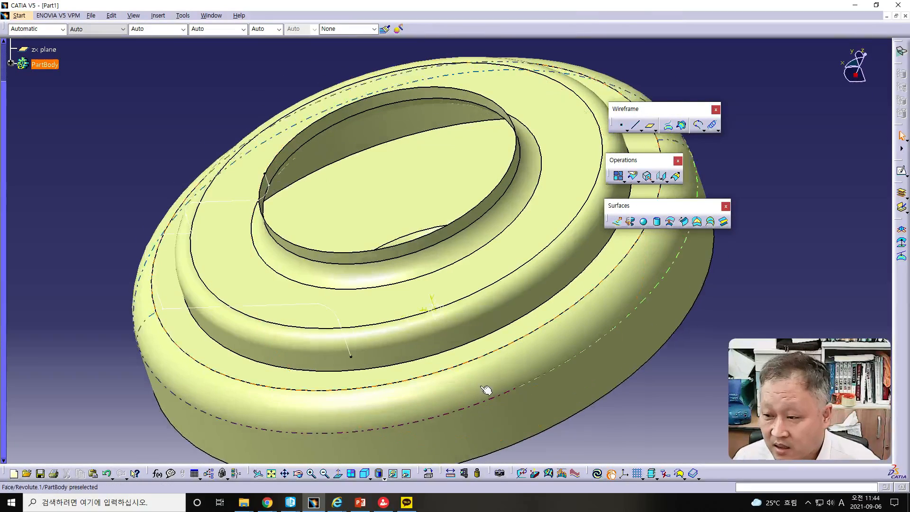
click(698, 221)
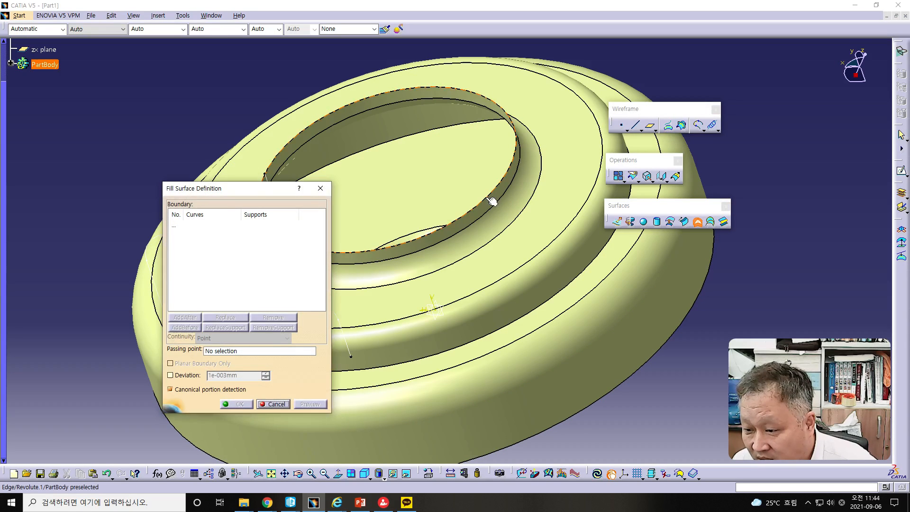
click(492, 201)
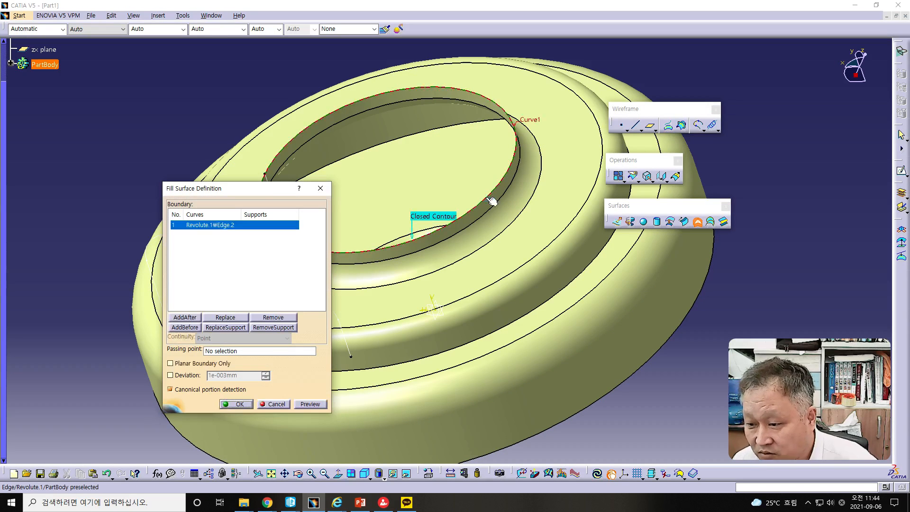
click(239, 404)
middle_drag(567, 375, 578, 341)
middle_drag(299, 242, 316, 271)
middle_drag(406, 257, 433, 260)
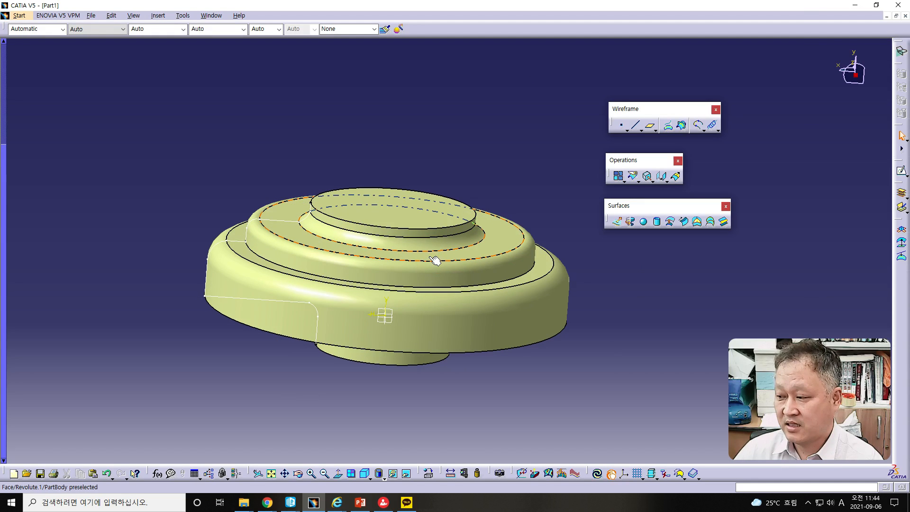